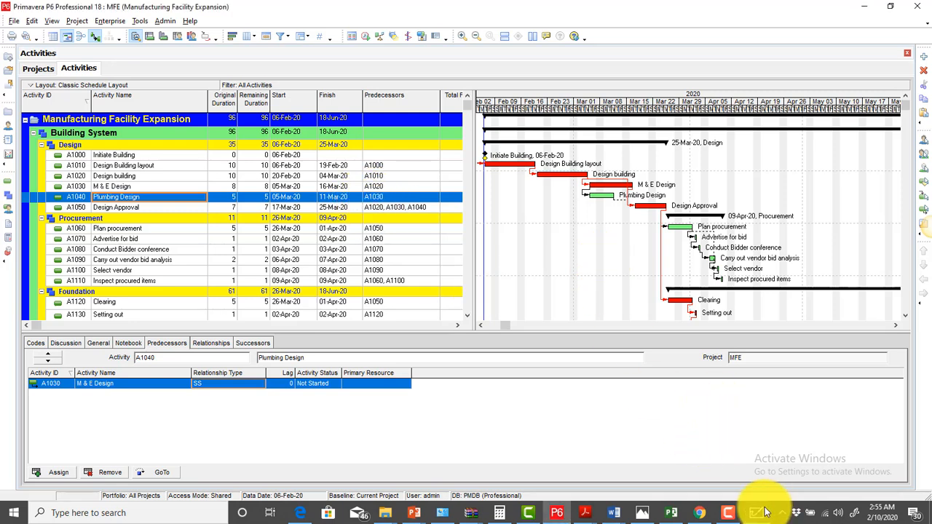
Open Microsoft Whiteboard and choose the thickest pen stroke
left_click(759, 513)
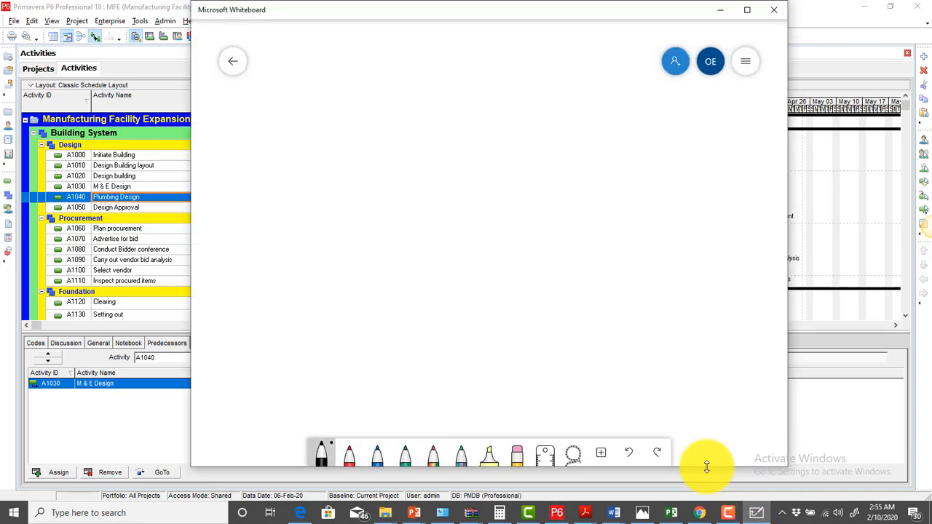
left_click(321, 454)
left_click(349, 340)
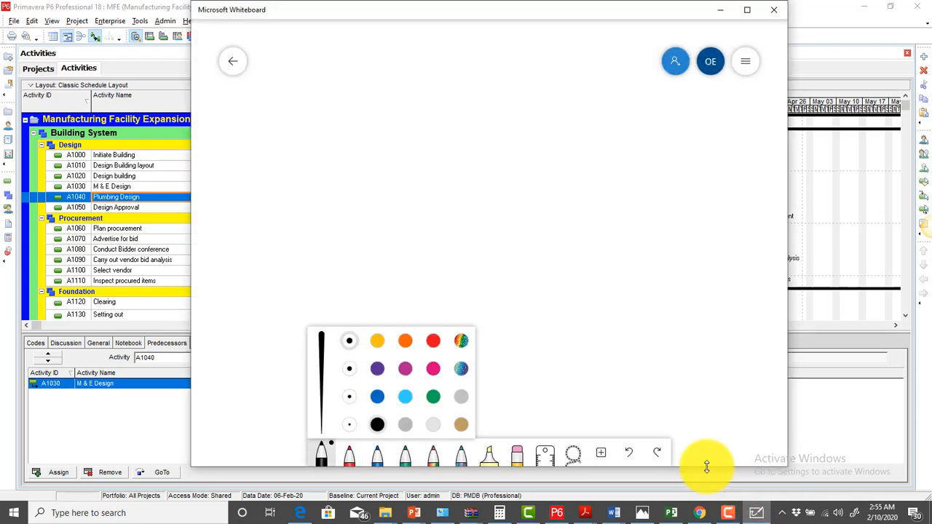
Handwrite Labour, Non Labour and Material, bracketing the three resource types
left_click(306, 158)
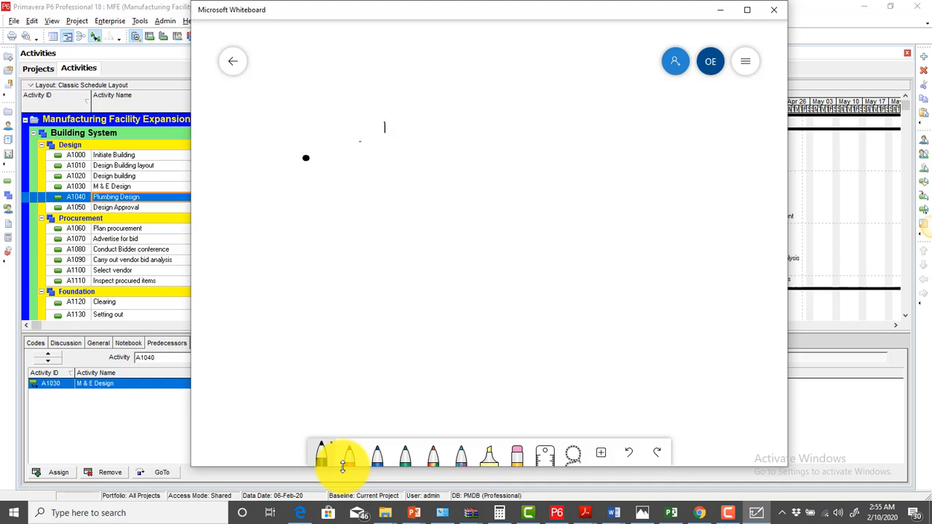
left_click_drag(385, 132, 481, 115)
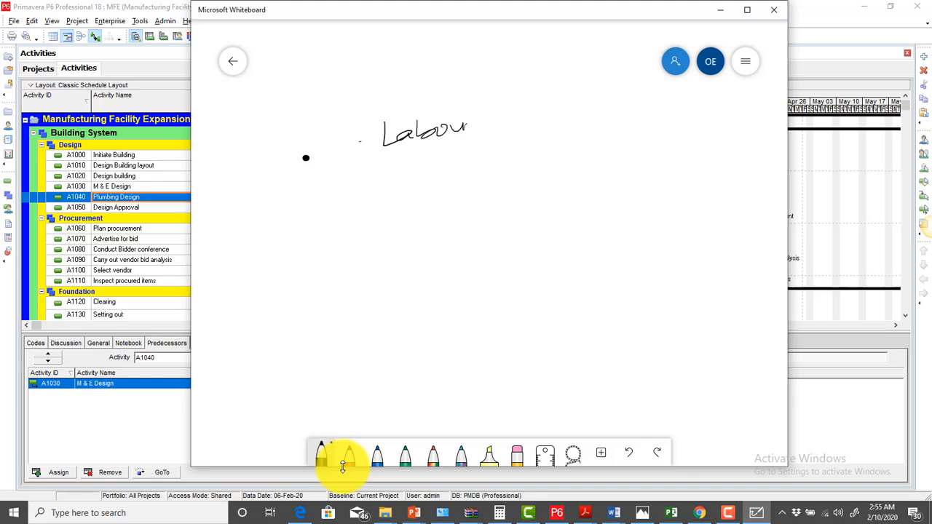
mouse_move(380, 185)
left_mouse_down()
mouse_move(380, 205)
mouse_move(395, 176)
mouse_move(423, 191)
left_mouse_up()
left_click_drag(458, 164, 482, 183)
mouse_move(488, 156)
left_mouse_down()
mouse_move(488, 175)
mouse_move(549, 151)
left_mouse_up()
mouse_move(395, 252)
left_mouse_down()
mouse_move(412, 232)
mouse_move(500, 213)
left_mouse_up()
left_click_drag(502, 211, 502, 222)
left_click(503, 202)
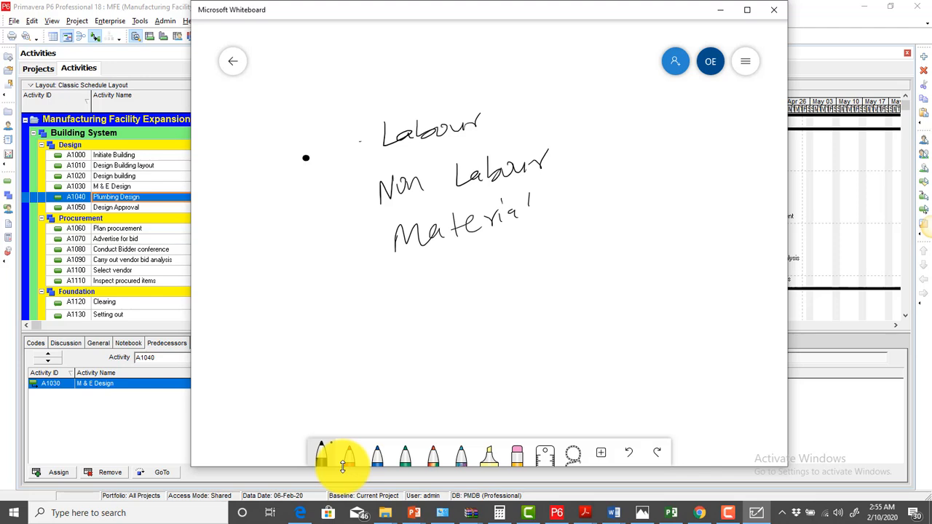
mouse_move(362, 130)
left_mouse_down()
mouse_move(355, 223)
mouse_move(389, 238)
left_mouse_up()
left_click_drag(512, 114, 568, 204)
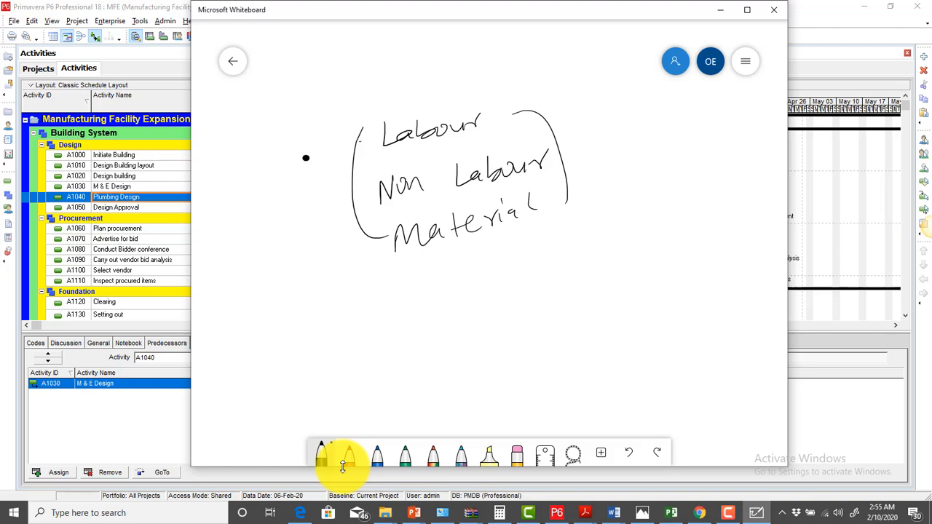
Write 'Role – Positions /' with 'Office /' beneath Positions
left_click_drag(412, 274, 418, 312)
mouse_move(411, 276)
left_mouse_down()
mouse_move(454, 294)
mouse_move(533, 253)
mouse_move(555, 261)
mouse_move(552, 243)
left_mouse_up()
left_click_drag(569, 233, 611, 231)
left_click_drag(601, 218, 648, 195)
left_click_drag(650, 191, 660, 186)
left_click_drag(642, 226, 684, 180)
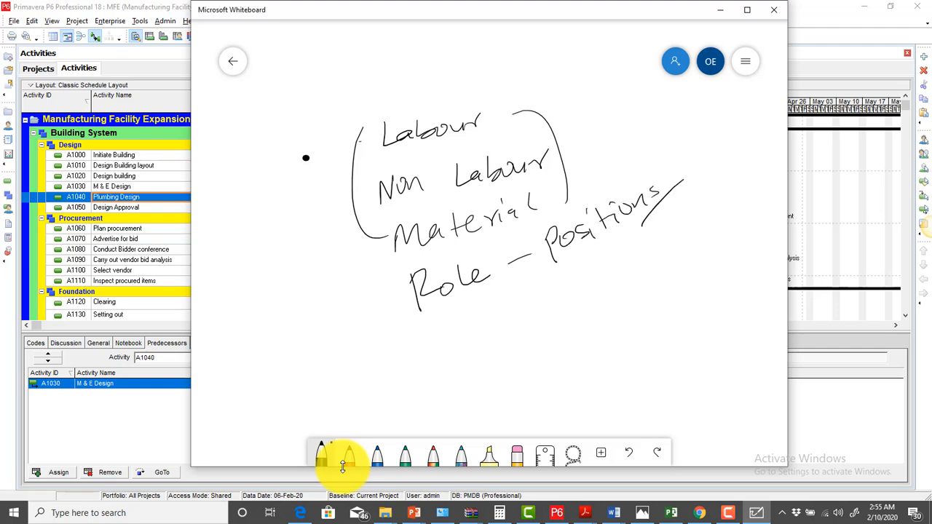
left_click_drag(583, 270, 599, 284)
left_click_drag(621, 249, 618, 276)
mouse_move(657, 240)
left_mouse_down()
mouse_move(641, 255)
mouse_move(667, 239)
left_mouse_up()
left_click_drag(689, 235, 674, 263)
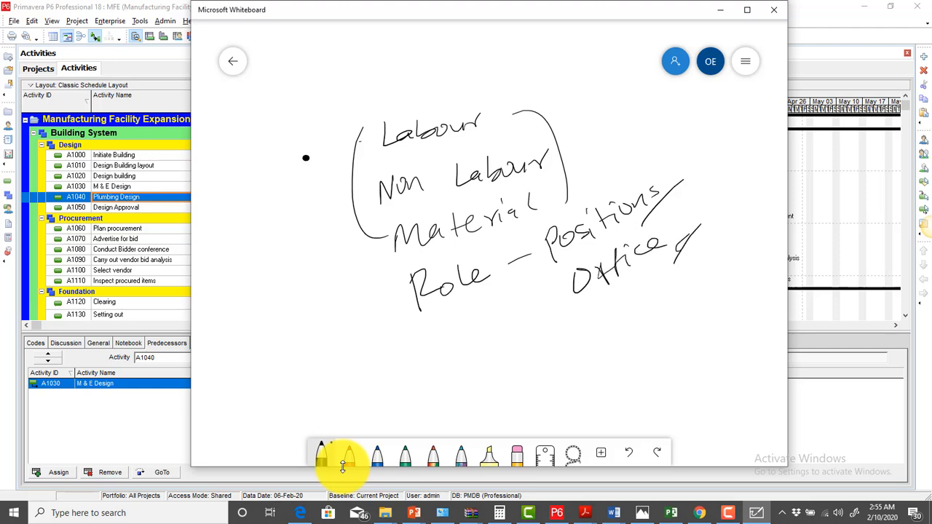
Write 'PM –' and 'Developer –' as example roles on the left
left_click_drag(230, 264, 235, 290)
mouse_move(230, 251)
left_mouse_down()
mouse_move(233, 264)
mouse_move(263, 254)
mouse_move(284, 262)
mouse_move(306, 236)
left_mouse_up()
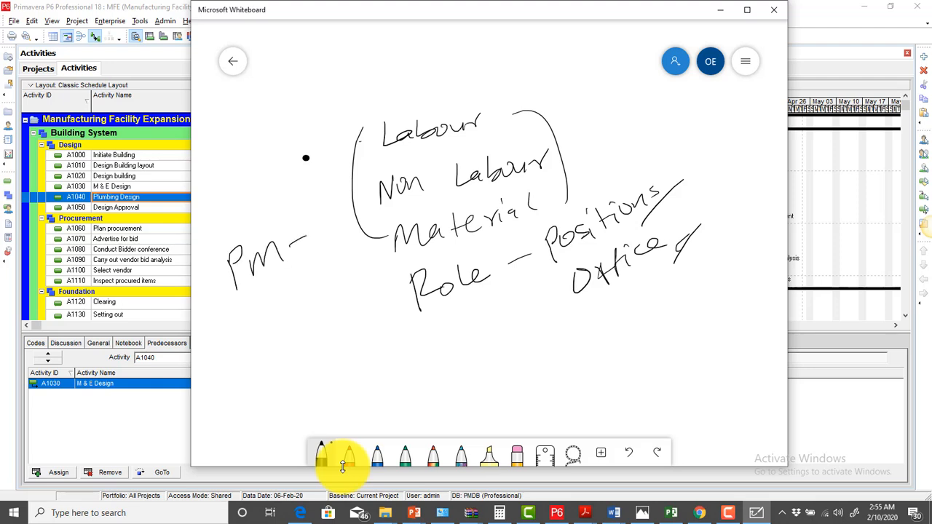
mouse_move(245, 332)
left_mouse_down()
mouse_move(249, 312)
mouse_move(261, 323)
mouse_move(255, 335)
left_mouse_up()
mouse_move(239, 298)
left_mouse_down()
mouse_move(268, 321)
mouse_move(332, 274)
mouse_move(329, 262)
mouse_move(345, 266)
left_mouse_up()
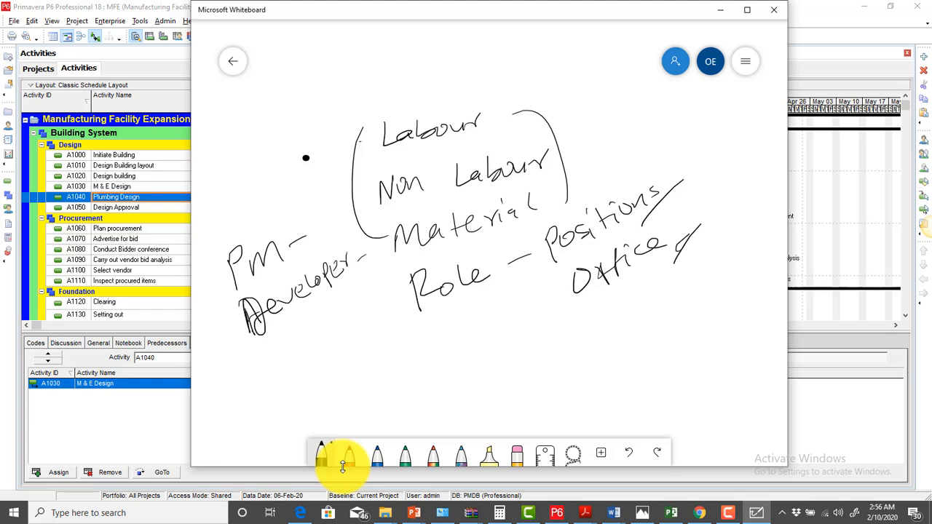
Add Architect and Engr below Developer in the handwritten role list
mouse_move(268, 347)
left_mouse_down()
mouse_move(270, 370)
mouse_move(292, 341)
left_mouse_up()
mouse_move(304, 334)
left_mouse_down()
mouse_move(297, 344)
mouse_move(320, 338)
left_mouse_up()
left_click_drag(332, 302, 336, 318)
left_click_drag(330, 314, 357, 303)
left_click_drag(358, 284, 361, 298)
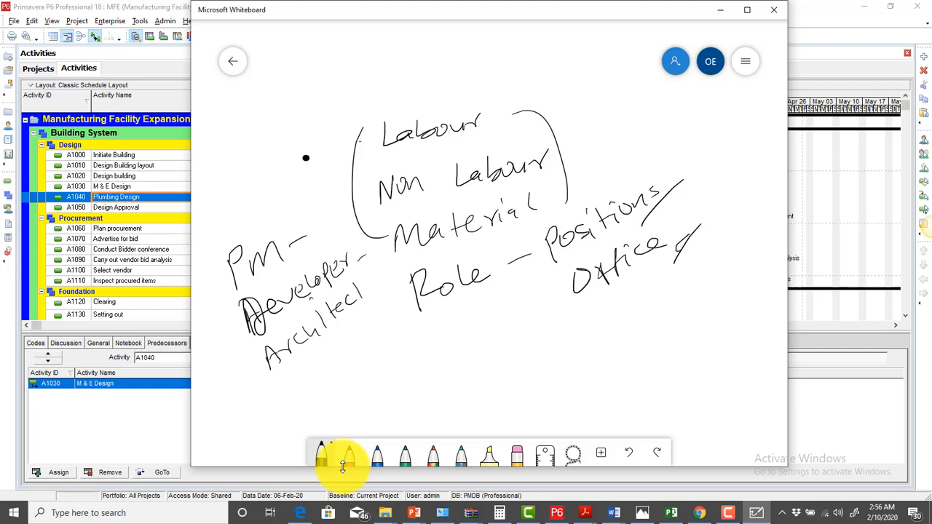
mouse_move(287, 388)
left_mouse_down()
mouse_move(302, 371)
mouse_move(316, 376)
left_mouse_up()
mouse_move(302, 379)
left_mouse_down()
mouse_move(334, 357)
mouse_move(331, 374)
left_mouse_up()
mouse_move(339, 354)
left_mouse_down()
mouse_move(347, 335)
mouse_move(356, 368)
left_mouse_up()
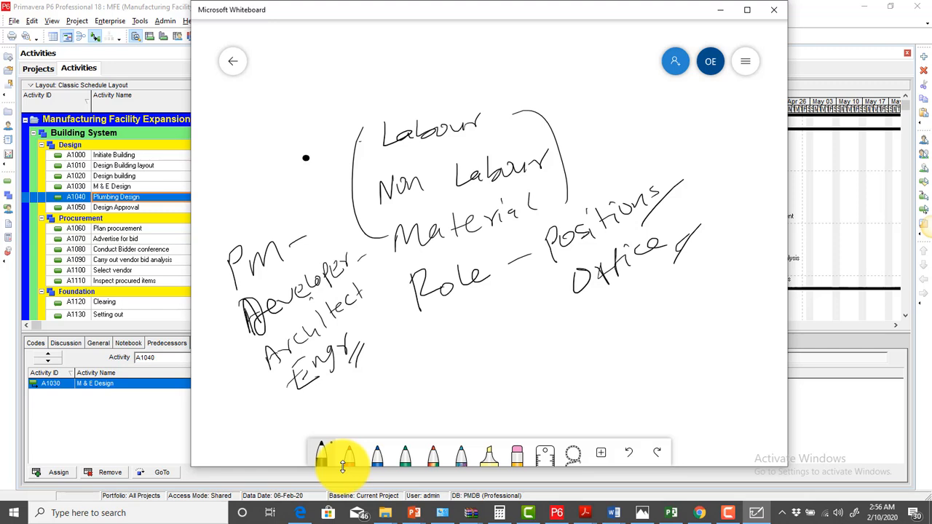
Underline Role, Positions and Office, and tick Non Labour and Material
left_click_drag(427, 317, 459, 300)
left_click_drag(425, 336, 459, 312)
left_click_drag(567, 262, 543, 278)
left_click_drag(587, 301, 568, 314)
left_click_drag(582, 311, 567, 326)
left_click_drag(554, 145, 572, 134)
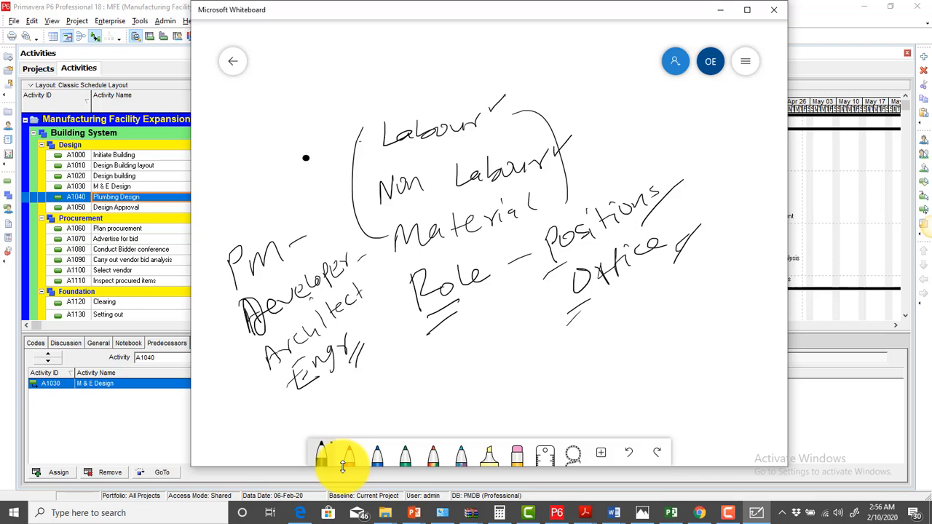
left_click_drag(554, 187, 567, 179)
Write HR with an arrow pointing to Positions, then minimize the whiteboard
mouse_move(483, 48)
left_mouse_down()
mouse_move(483, 74)
mouse_move(503, 73)
mouse_move(507, 60)
left_mouse_up()
mouse_move(513, 42)
left_mouse_down()
mouse_move(514, 71)
mouse_move(529, 69)
left_mouse_up()
mouse_move(529, 51)
left_mouse_down()
mouse_move(631, 131)
mouse_move(620, 191)
left_mouse_up()
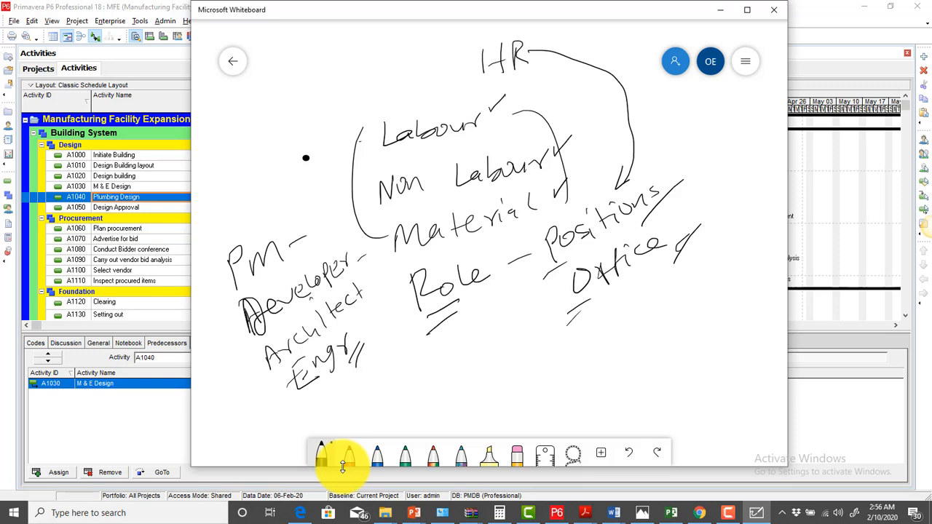
left_click(722, 15)
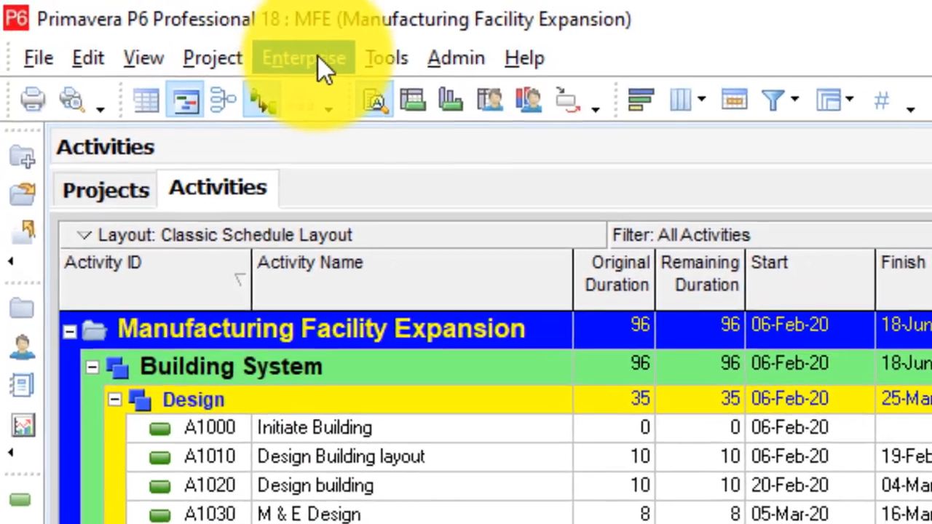
Open the Roles dictionary from the Enterprise menu
left_click(318, 57)
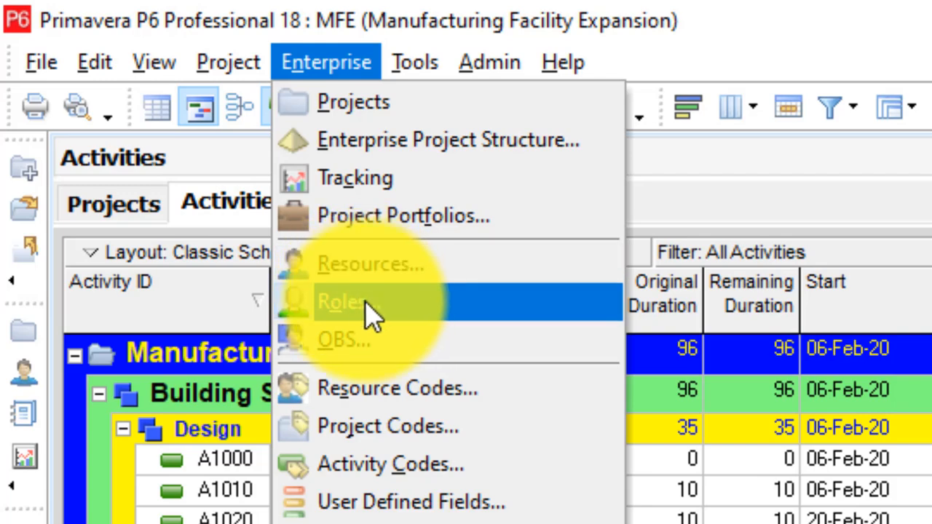
left_click(408, 310)
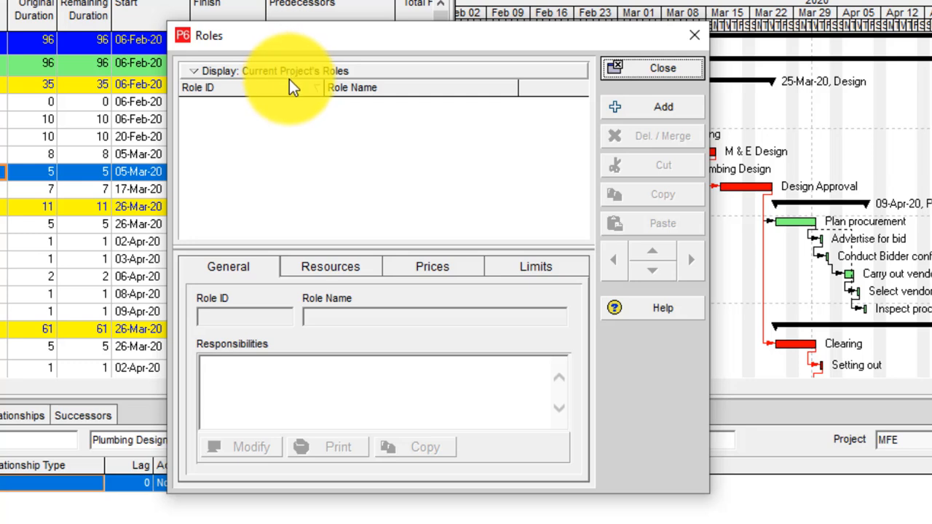
Add role PM named 'MFE Project Manager', showing all roles and moving it to the top
left_click(661, 110)
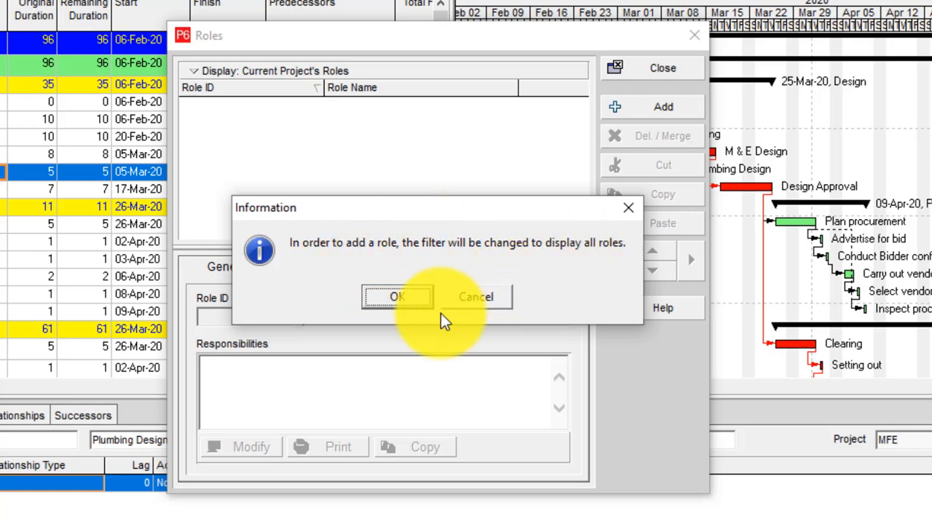
left_click(408, 295)
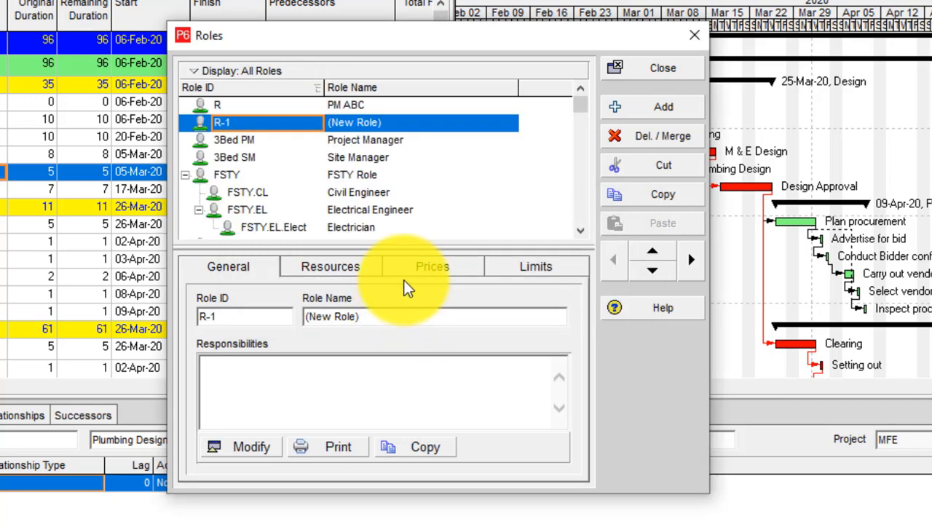
left_click(653, 252)
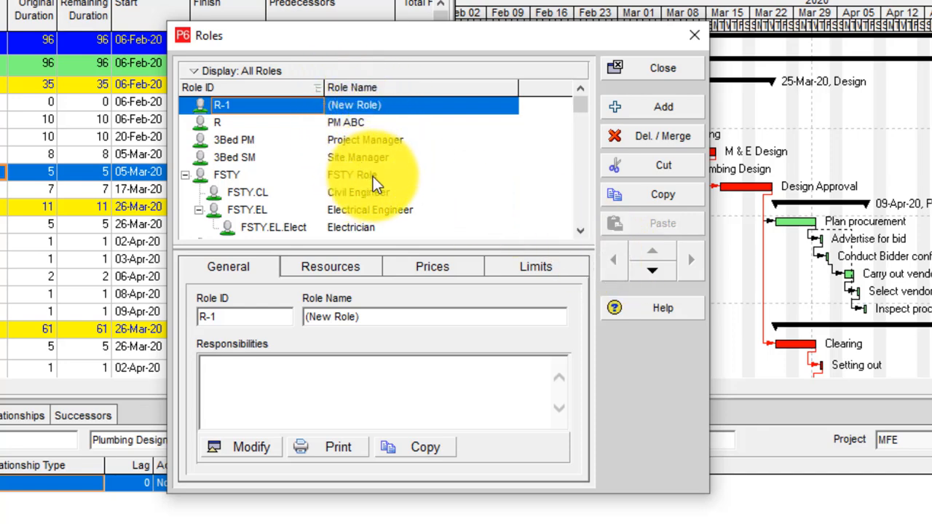
left_click(284, 109)
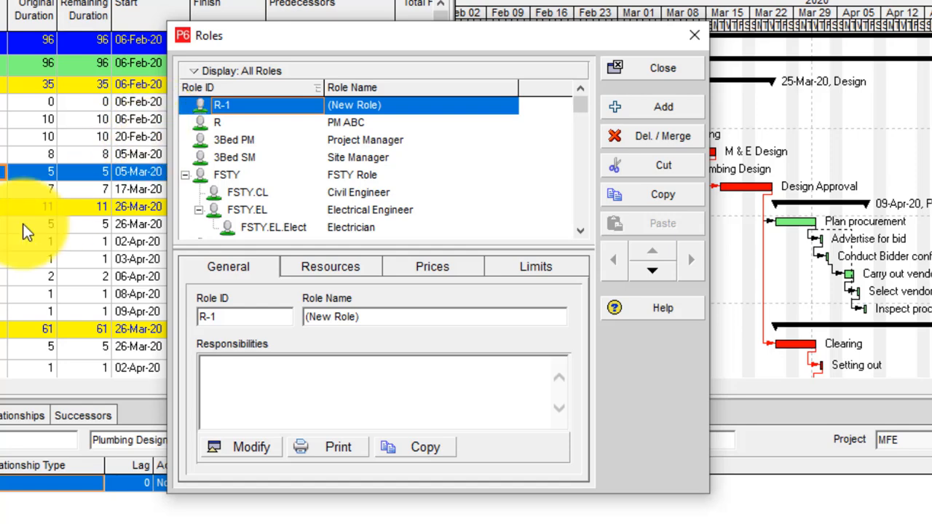
type("PM")
left_click(356, 107)
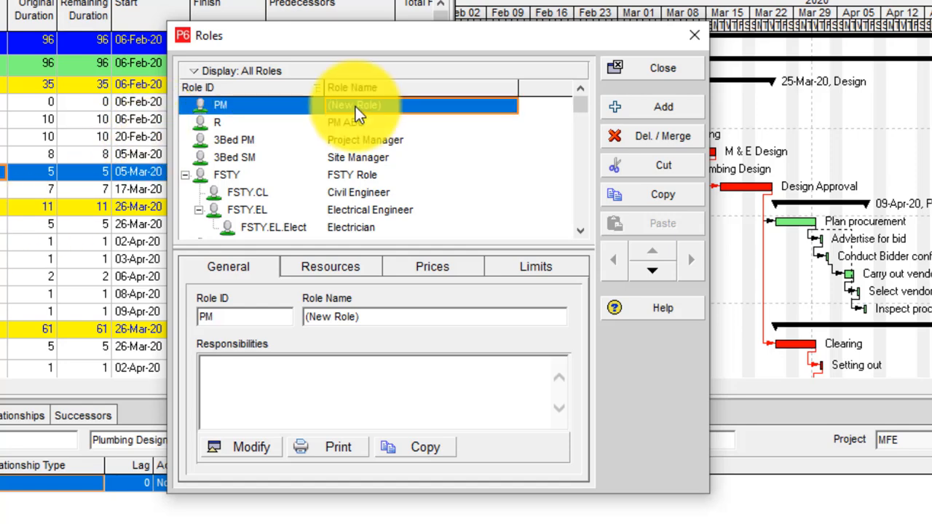
type("Project")
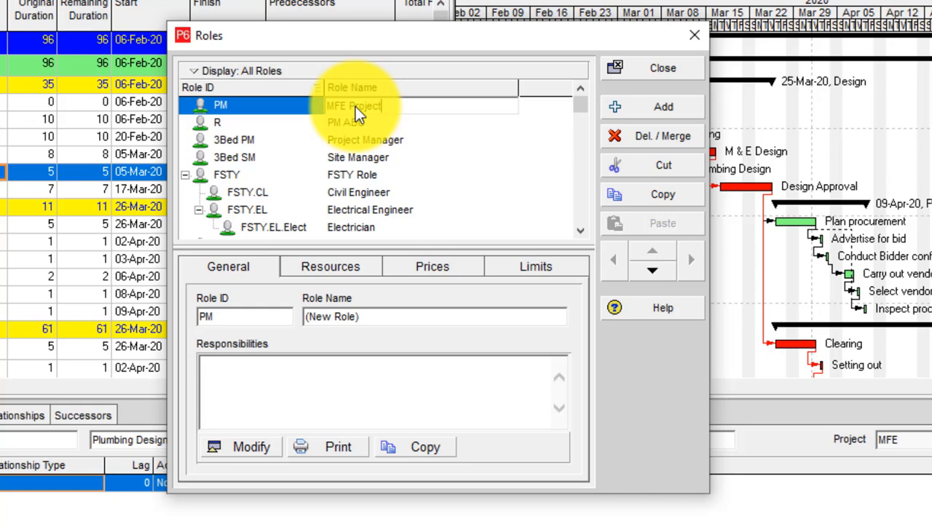
type("Manager")
key("Return")
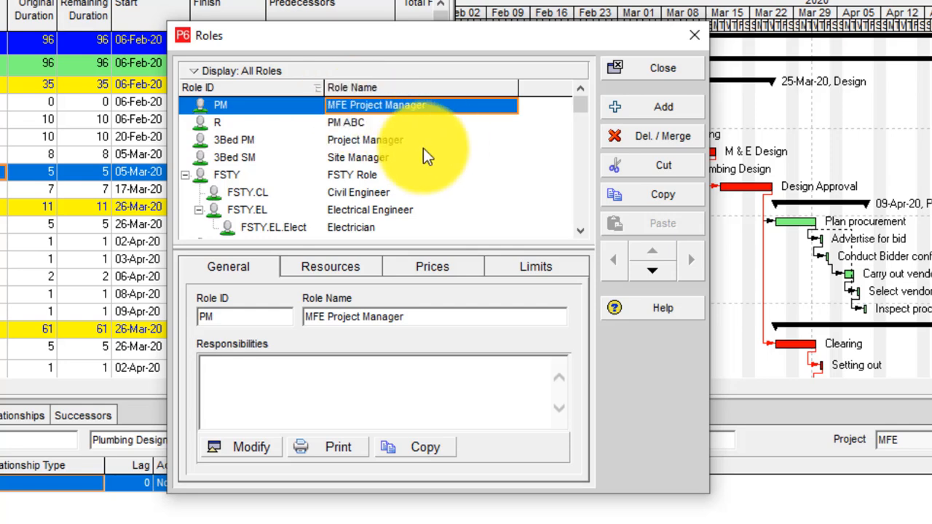
Add role CM named 'Contract Manager' and nest it under MFE Project Manager
left_click(635, 108)
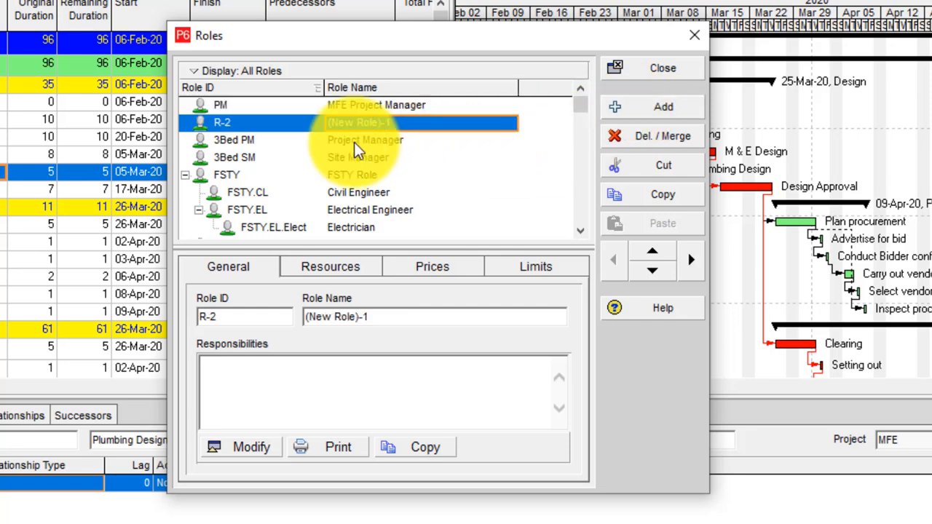
left_click(245, 125)
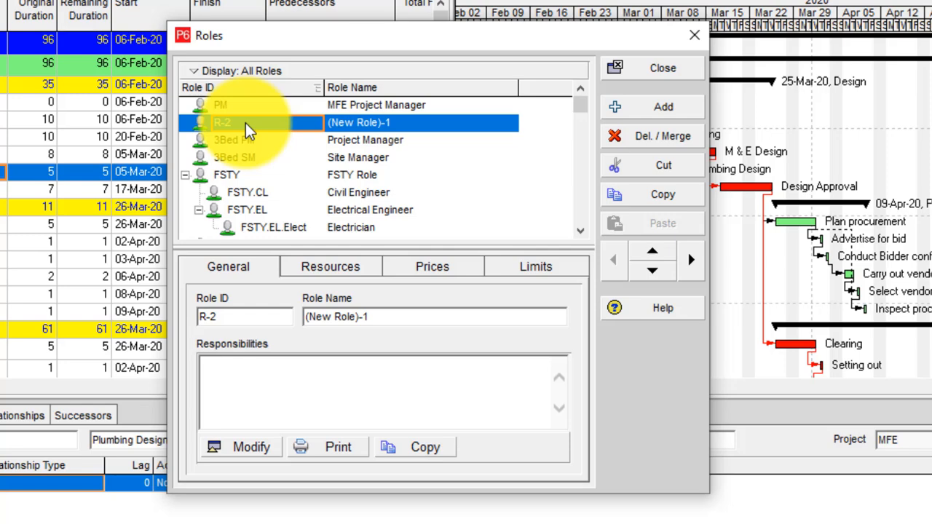
type("CM")
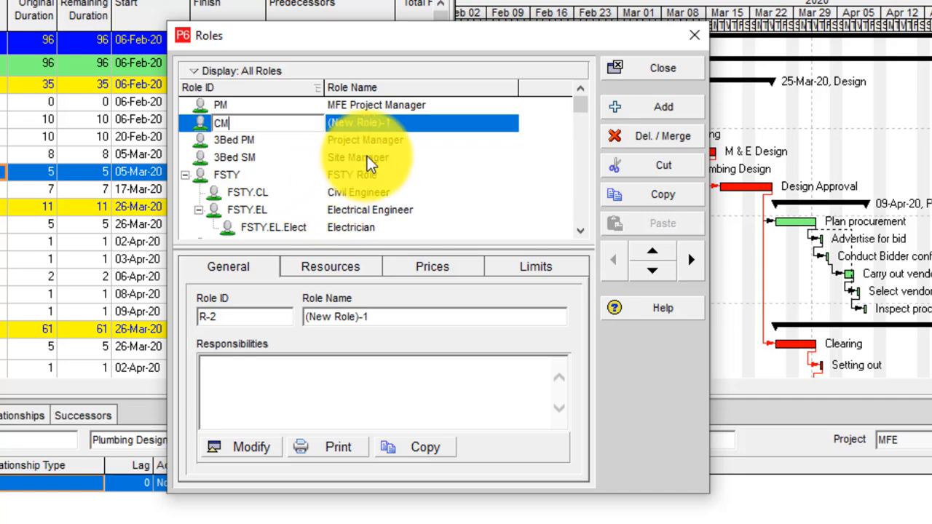
left_click(377, 117)
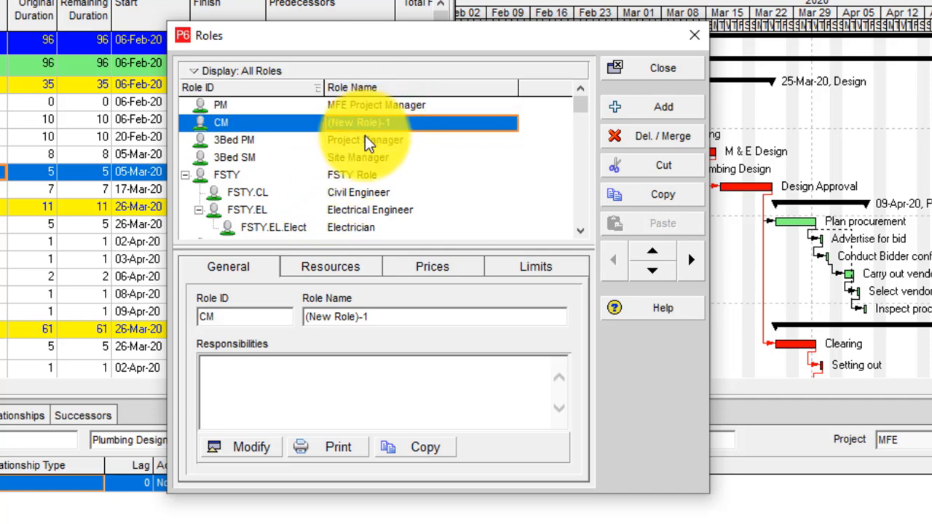
type("Contrac")
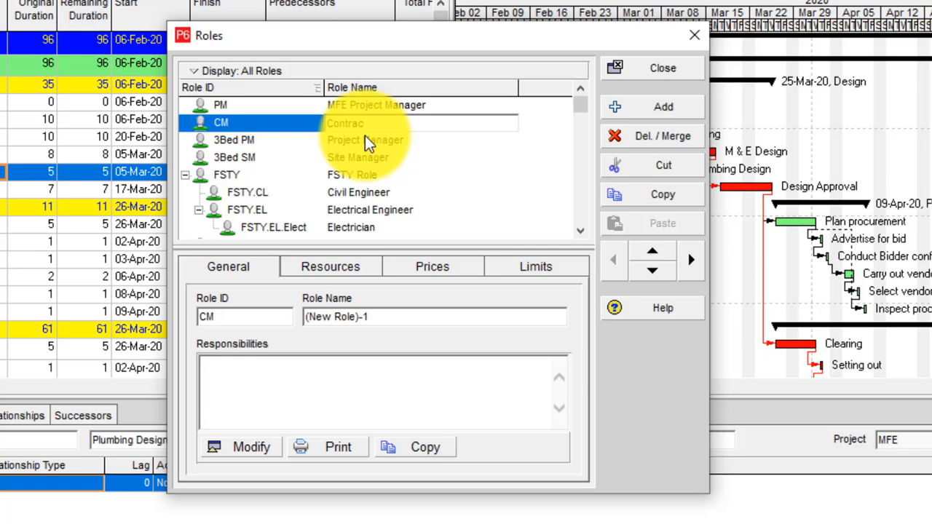
type("t Manager")
key("Return")
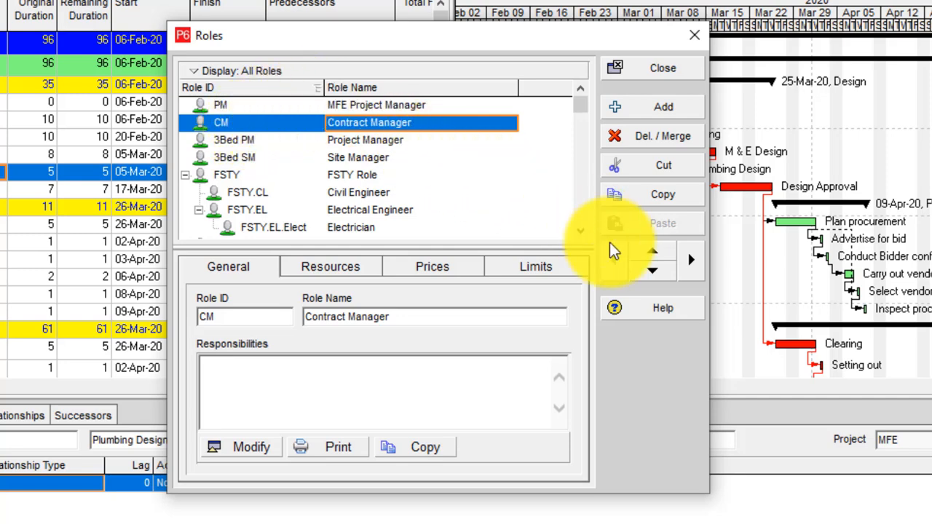
left_click(690, 262)
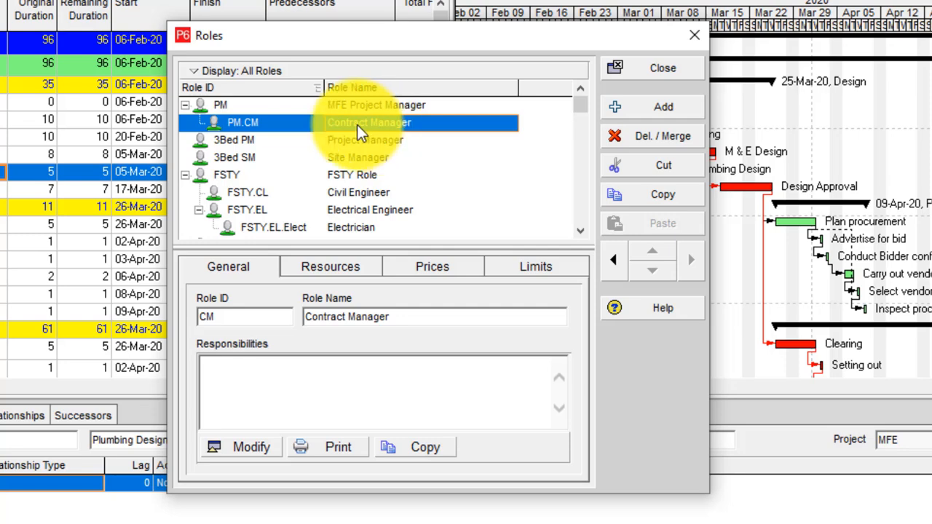
Add a role with ID Arch named 'Architect'
left_click(666, 109)
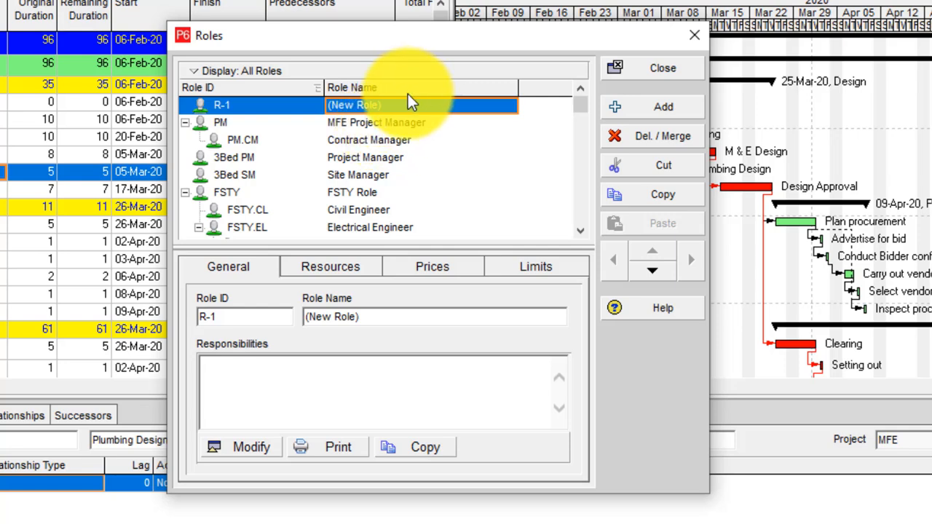
left_click(235, 102)
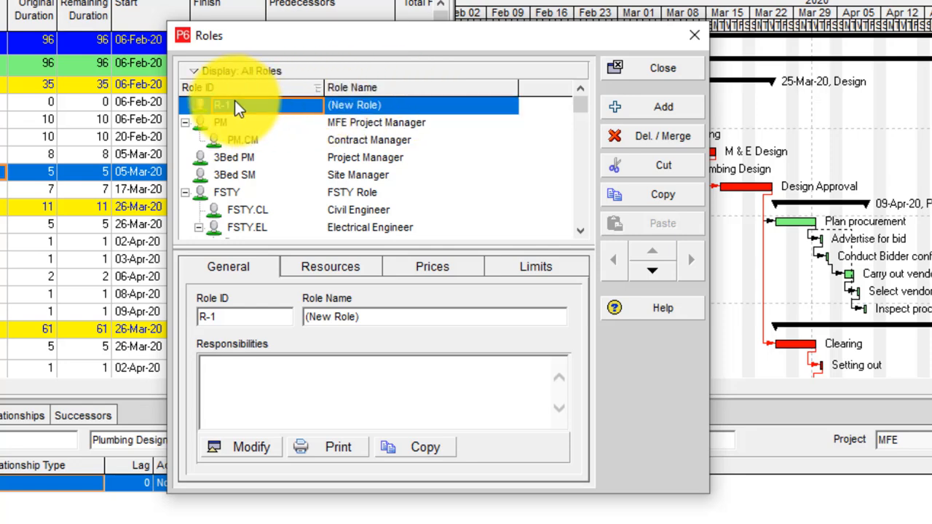
type("Arc")
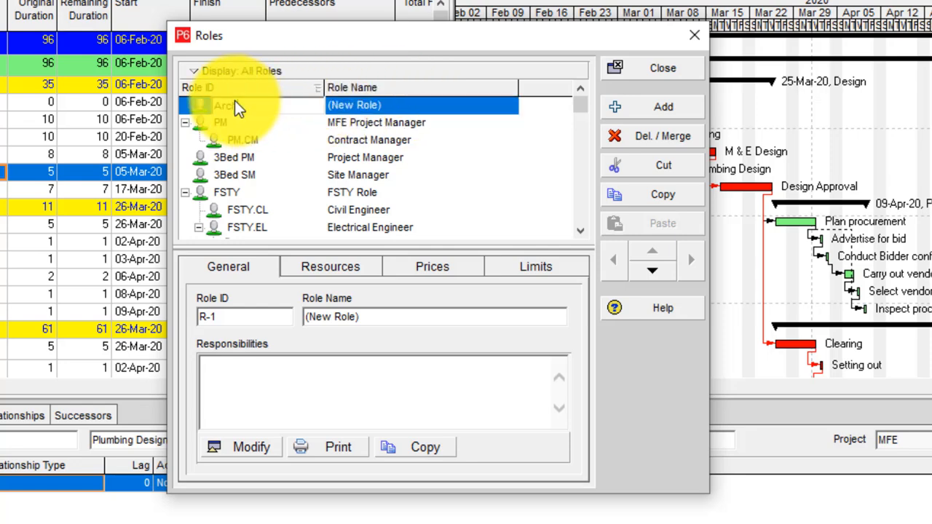
type("h")
left_click(388, 102)
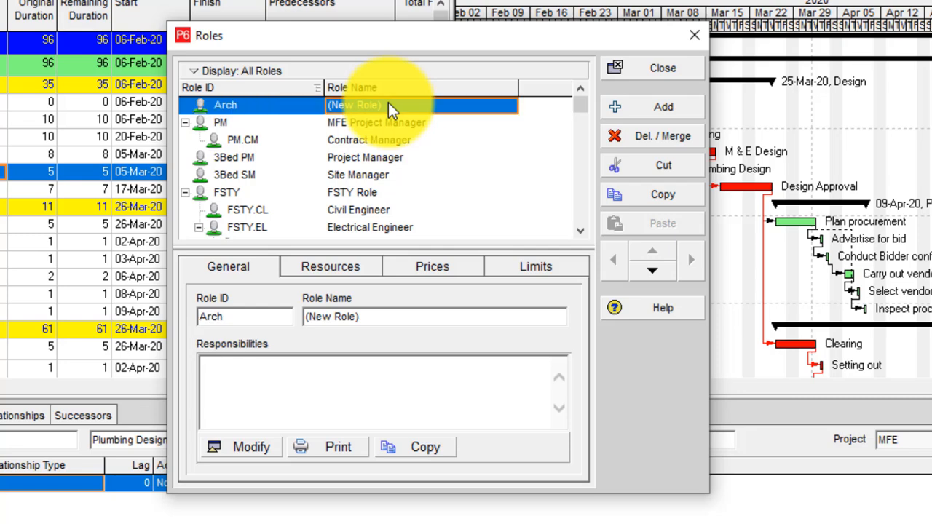
type("Ar")
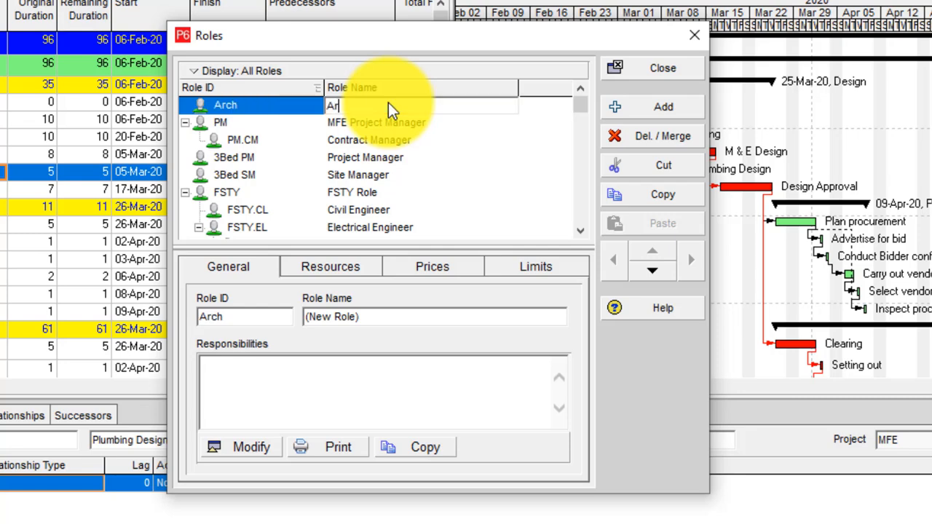
type("chitect")
key("Return")
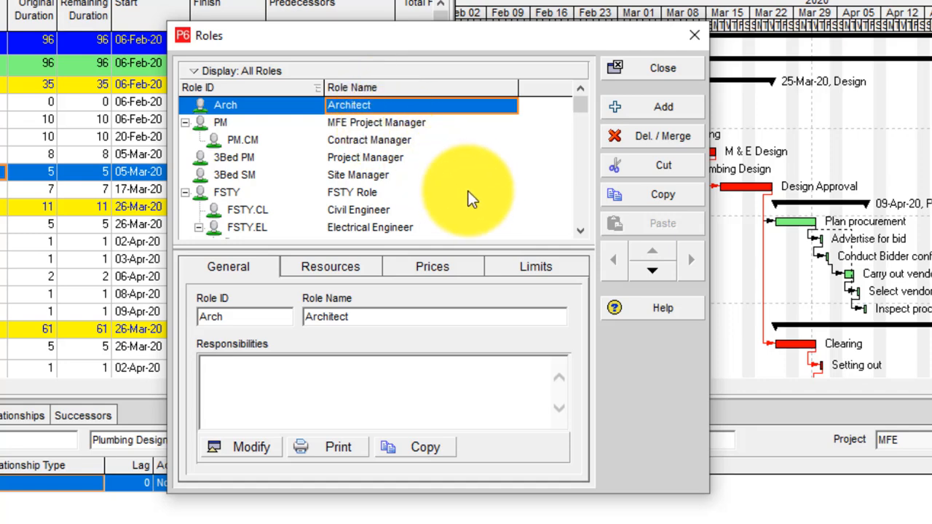
Add a role with ID Engr named 'Engineer'
left_click(667, 112)
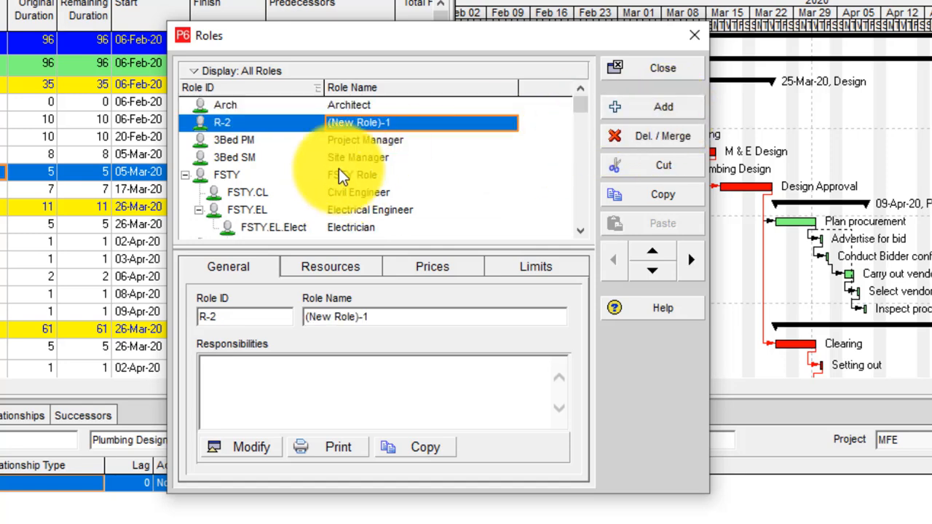
left_click(255, 121)
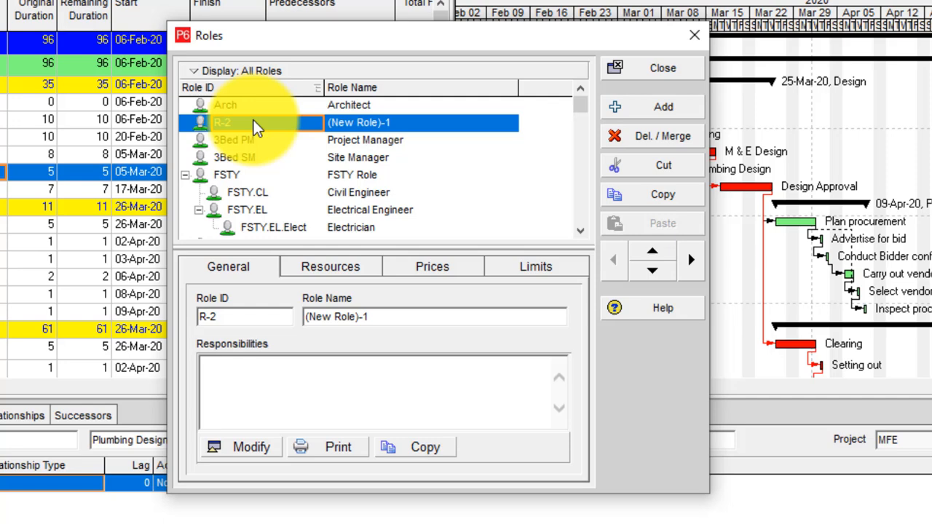
type("Engr")
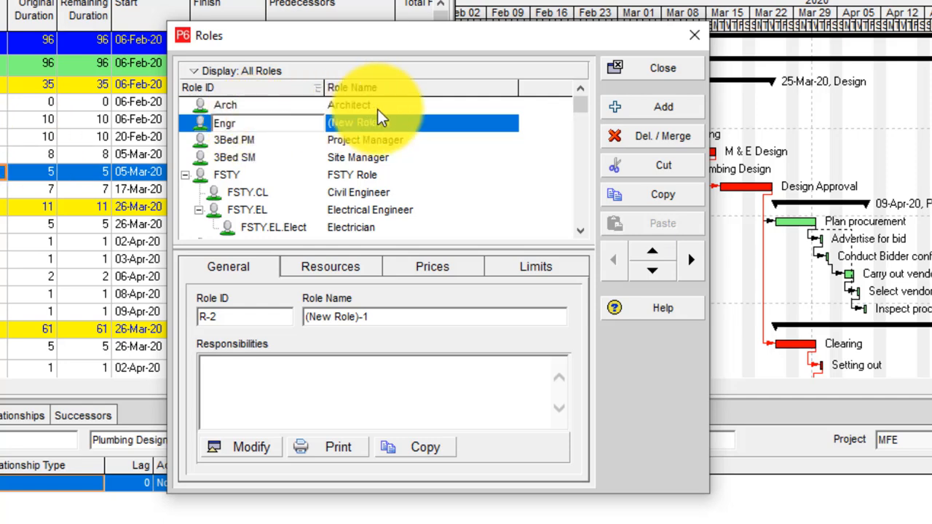
left_click(374, 126)
type("Engineer")
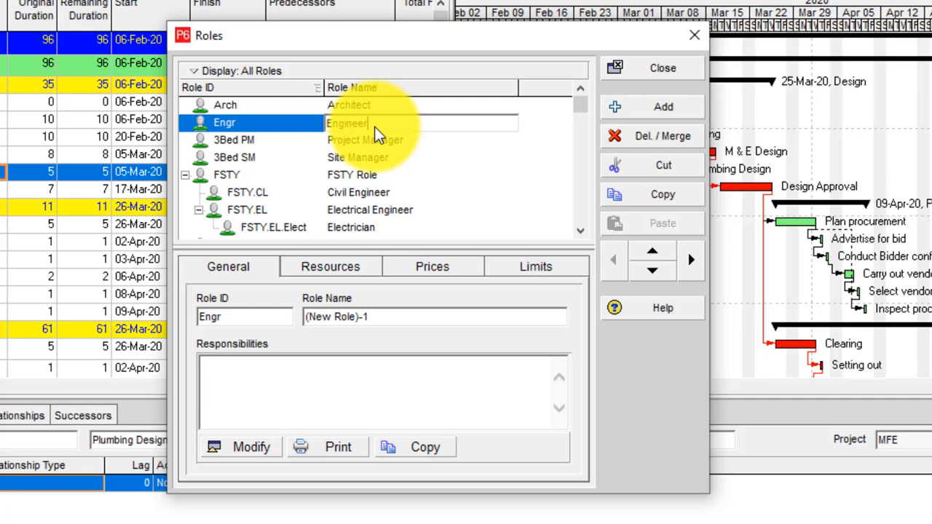
key("Return")
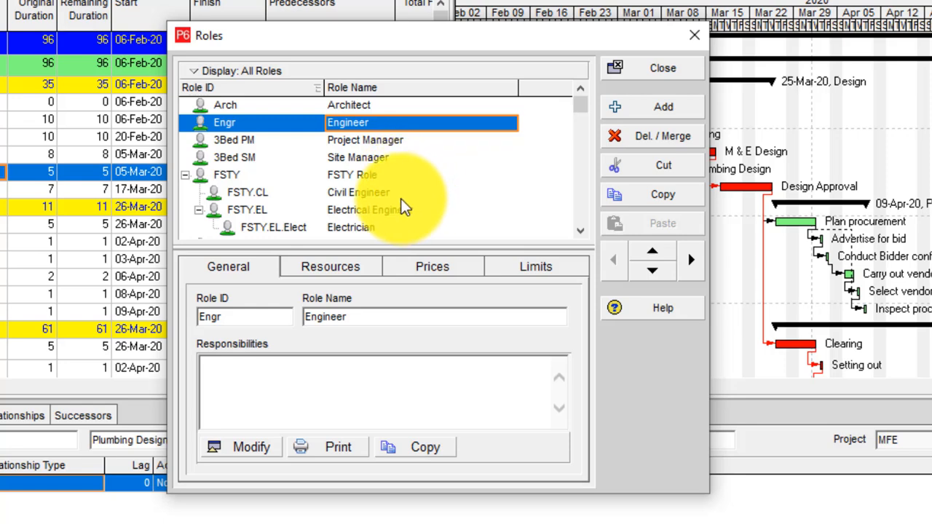
Scroll the roles list and select the MFE Project Manager role
scroll(362, 189, "down", 3)
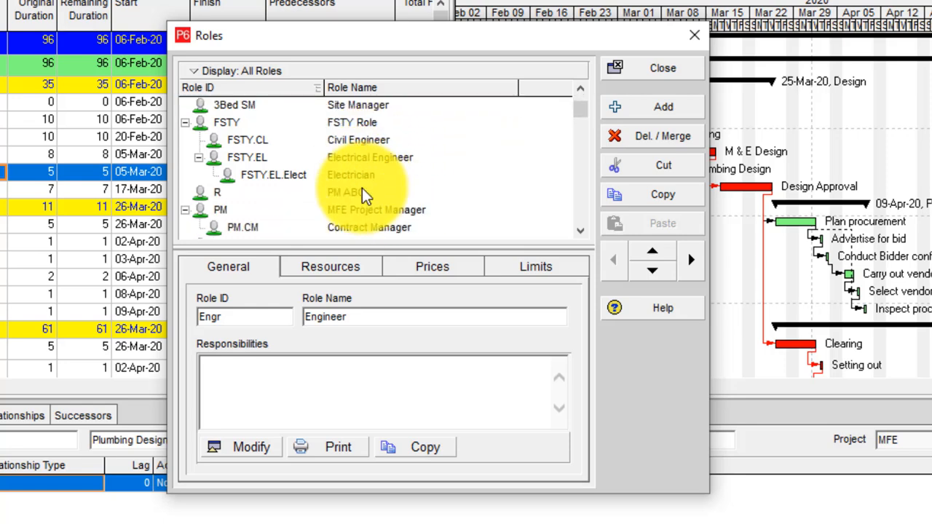
scroll(362, 189, "down", 1)
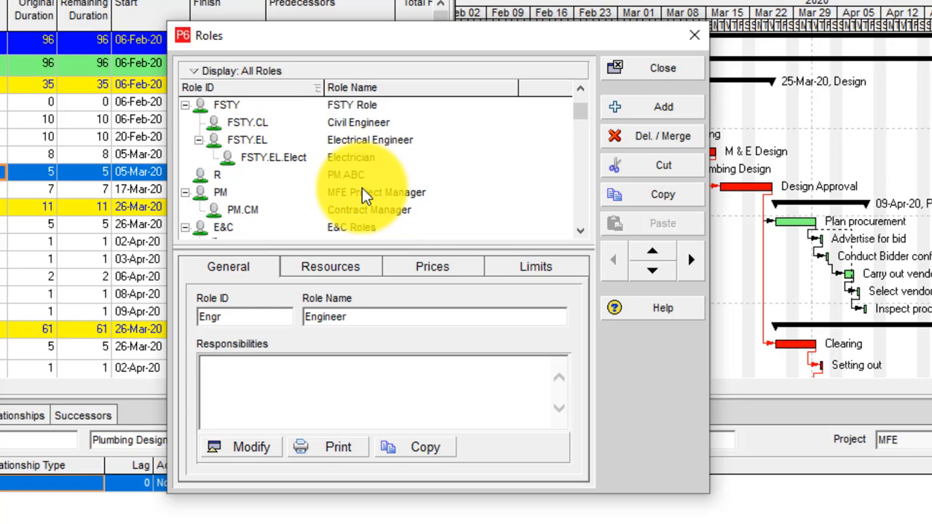
scroll(368, 199, "down", 1)
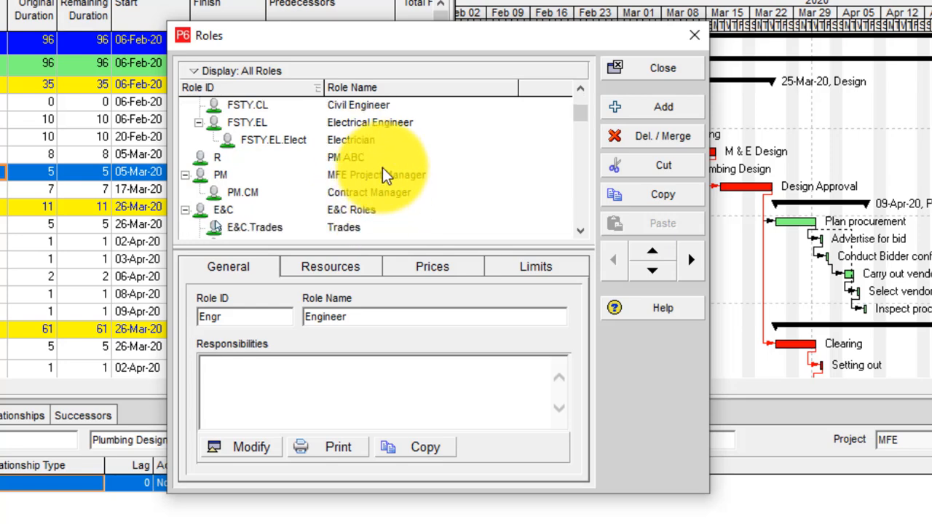
left_click(370, 176)
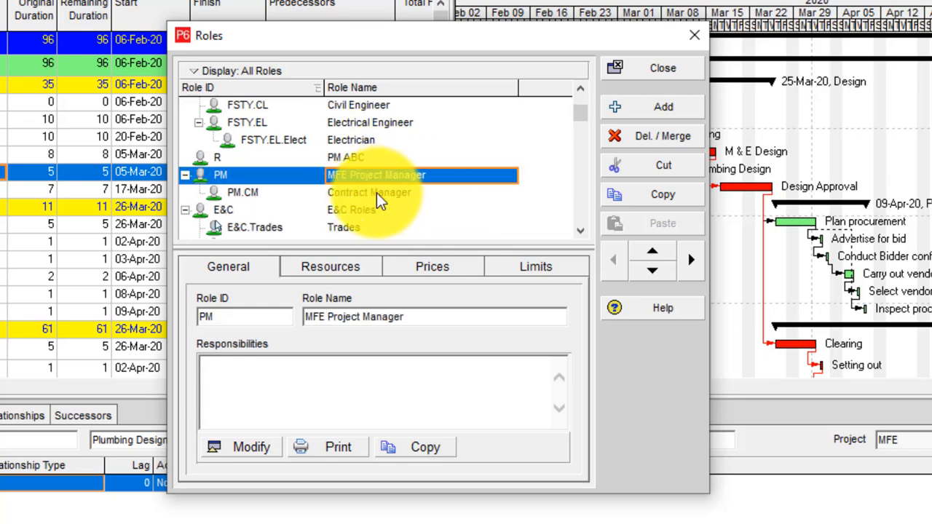
scroll(377, 193, "down", 1)
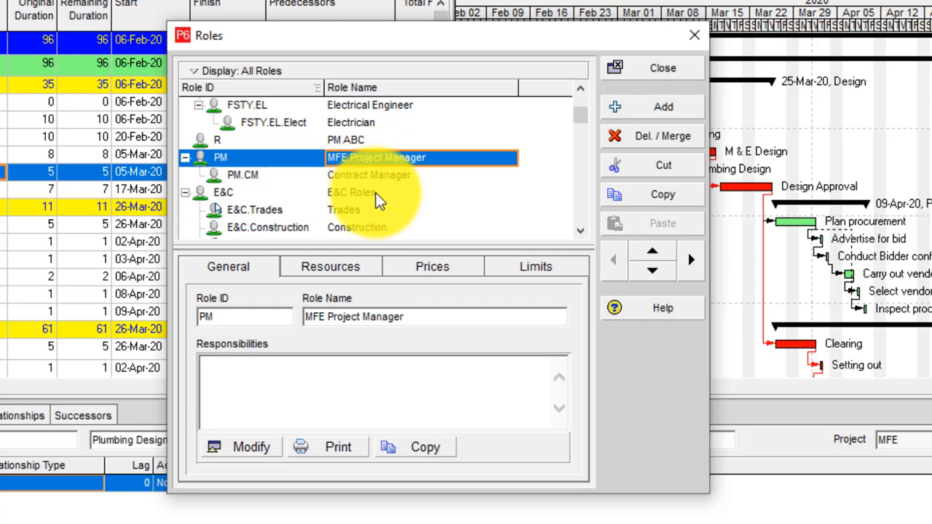
scroll(375, 193, "up", 1)
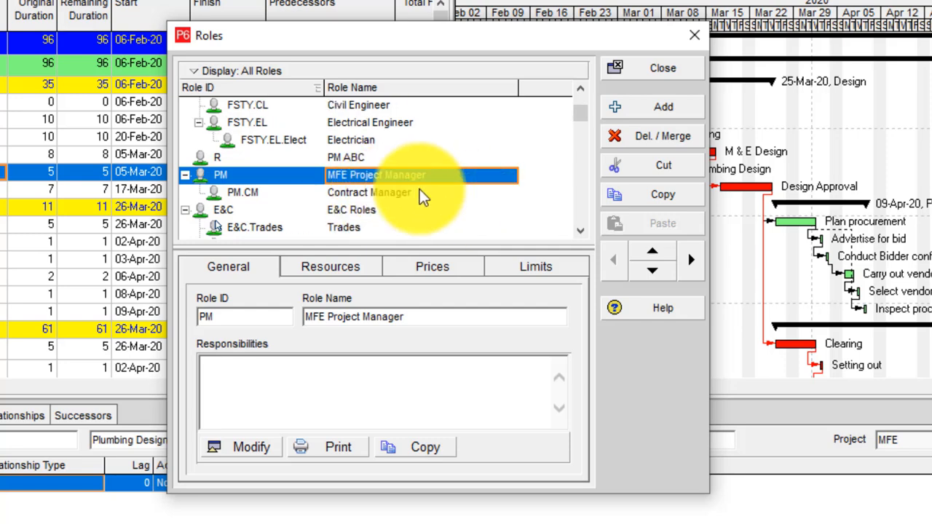
scroll(325, 177, "up", 5)
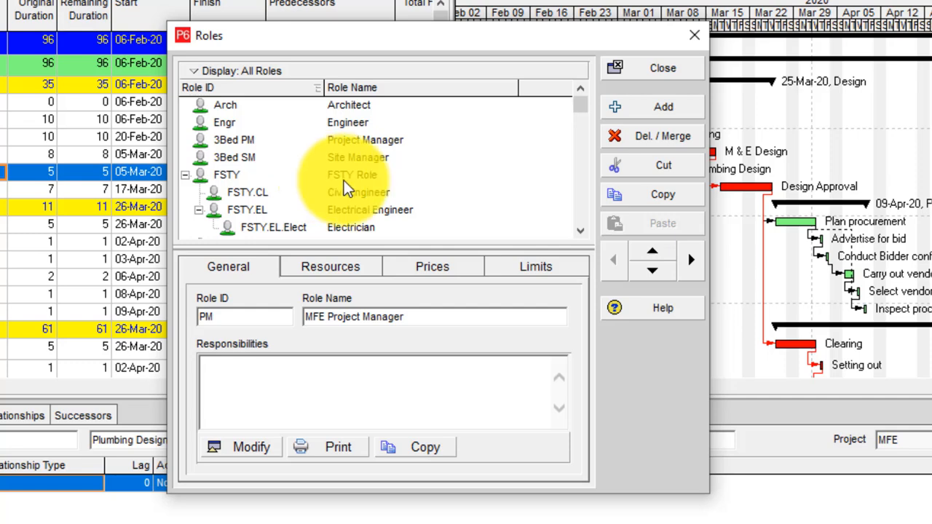
scroll(359, 182, "down", 2)
scroll(383, 201, "down", 2)
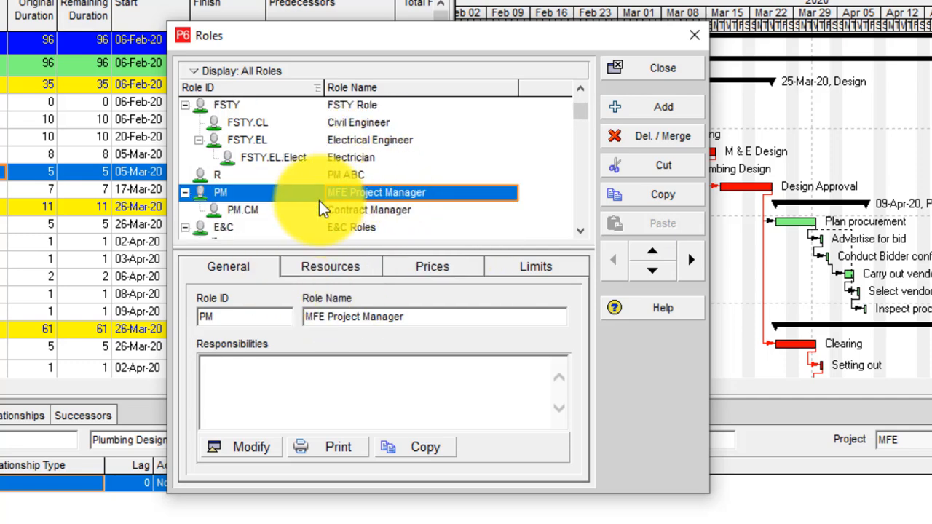
Move the MFE Project Manager role up to the top of the list
left_click(653, 252)
left_click(652, 251)
left_click(652, 250)
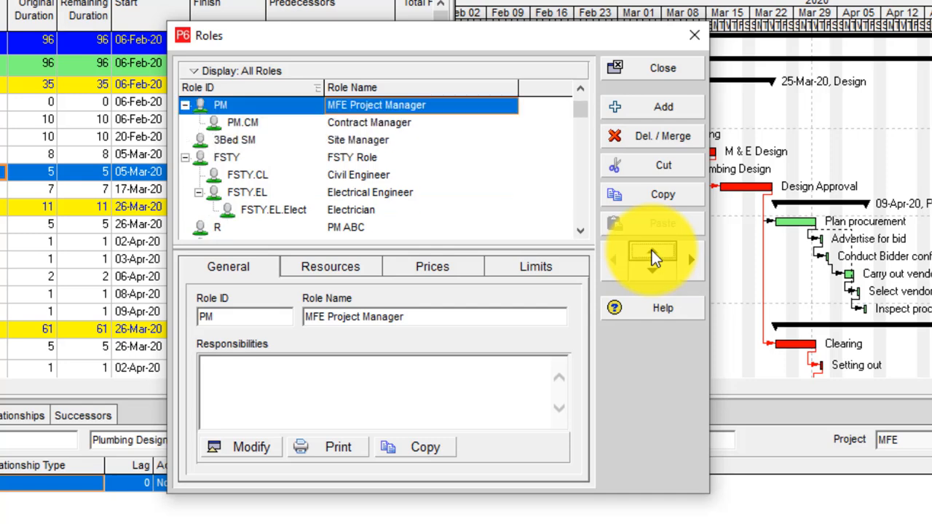
left_click(652, 251)
left_click(651, 251)
left_click(651, 251)
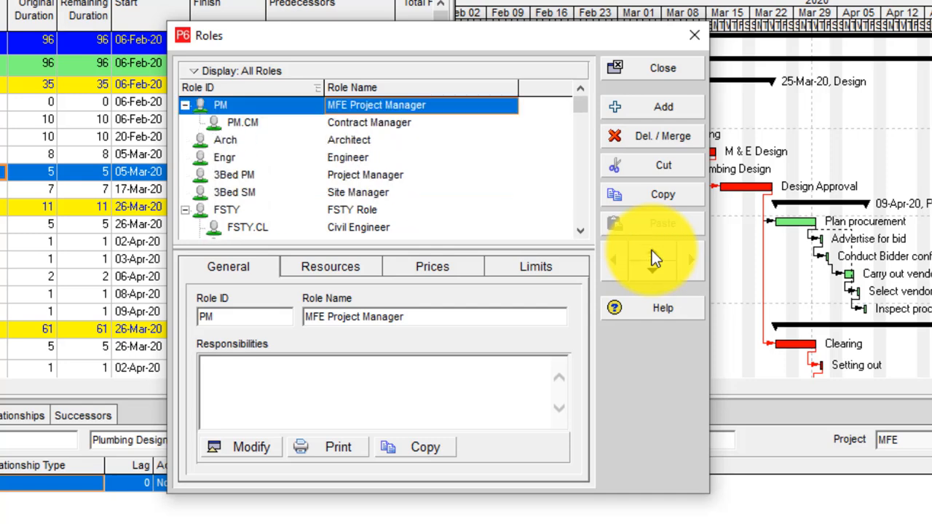
Nest Architect and Engineer under MFE Project Manager, with Architect below Contract Manager
left_click(233, 143)
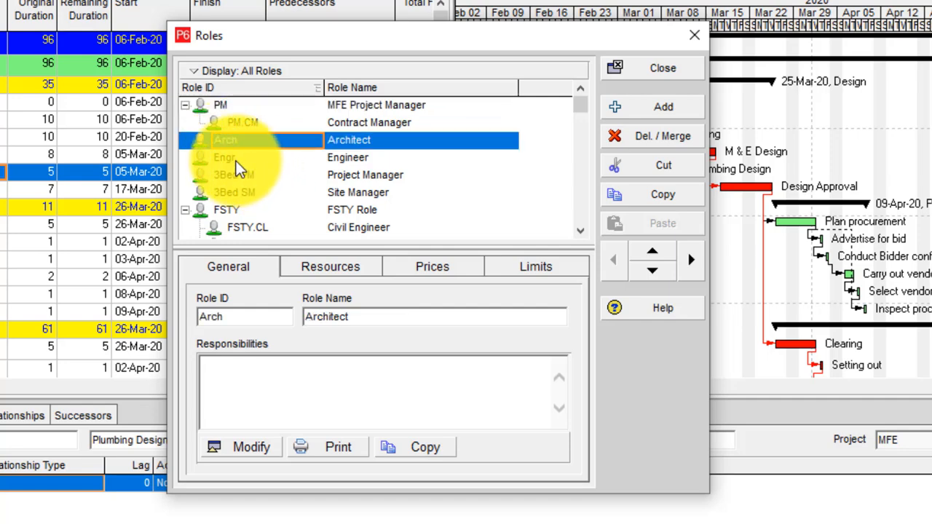
left_click(236, 161)
left_click(225, 143)
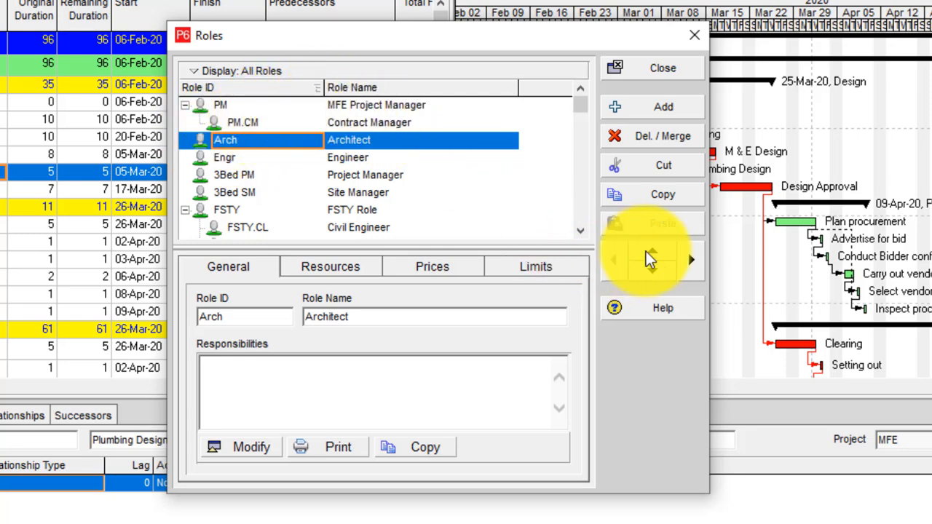
left_click(689, 261)
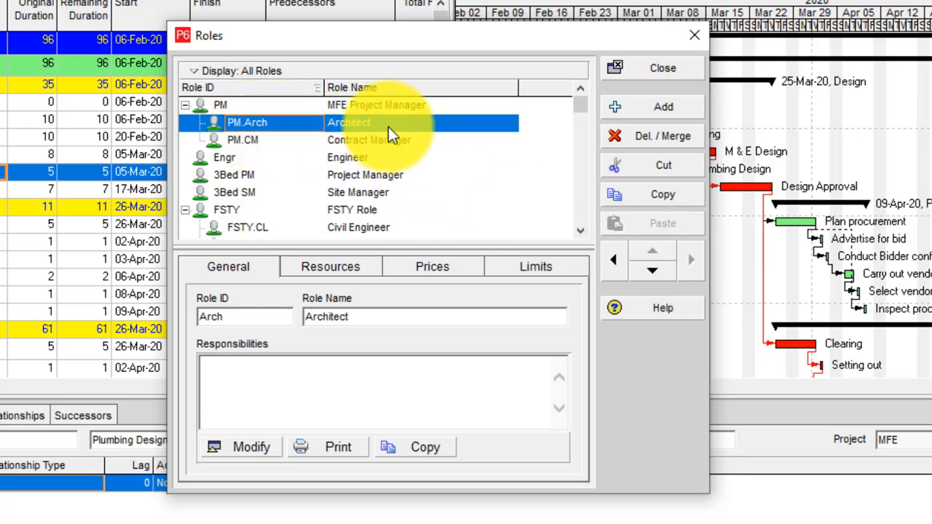
left_click(376, 141)
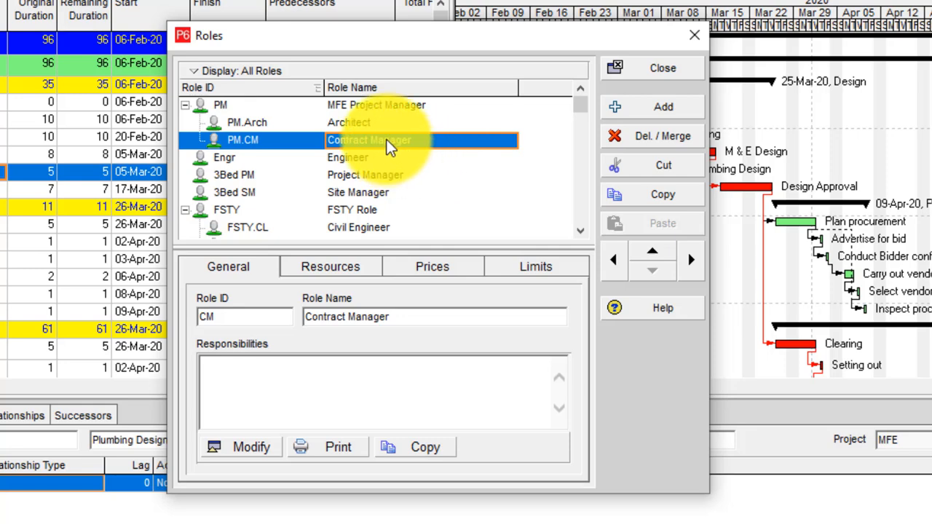
left_click(381, 124)
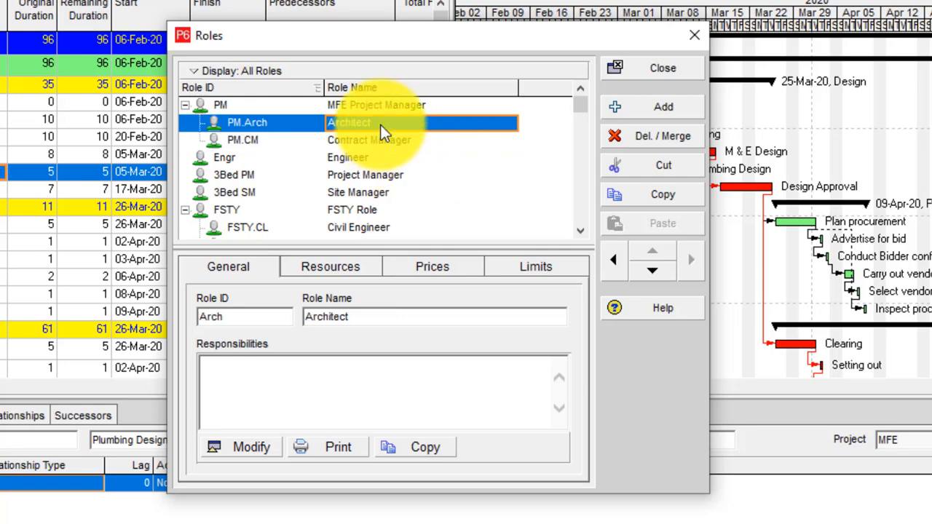
left_click(651, 272)
left_click(226, 156)
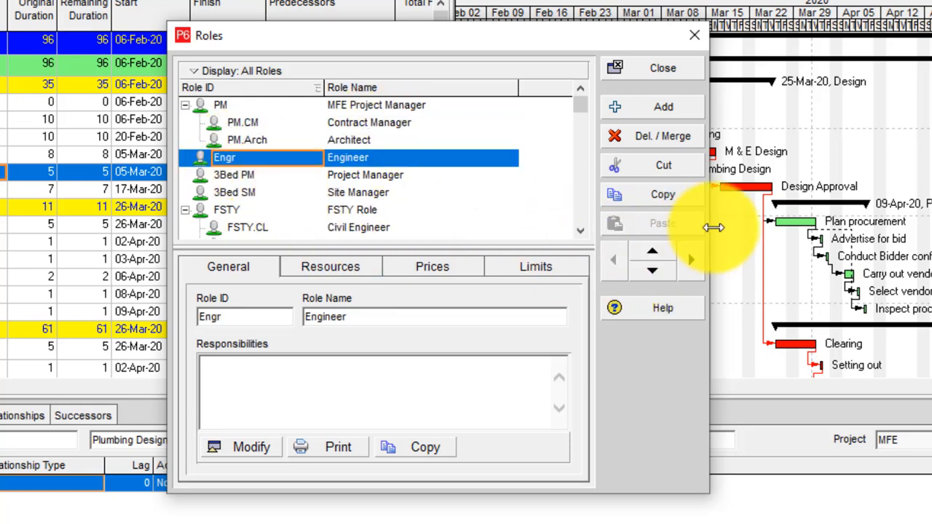
left_click(691, 260)
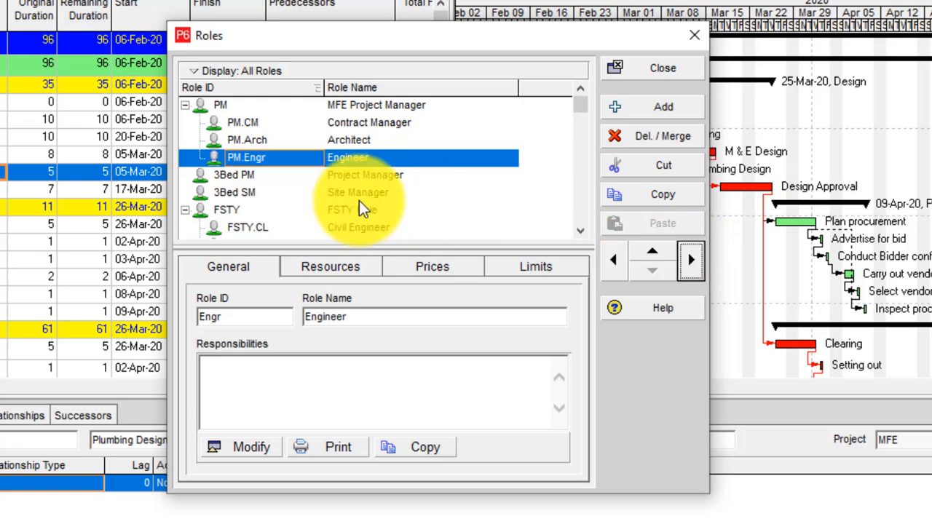
Inspect PM, PM.CM, PM.Arch and PM.Engr, then close the Roles dialog
left_click(234, 107)
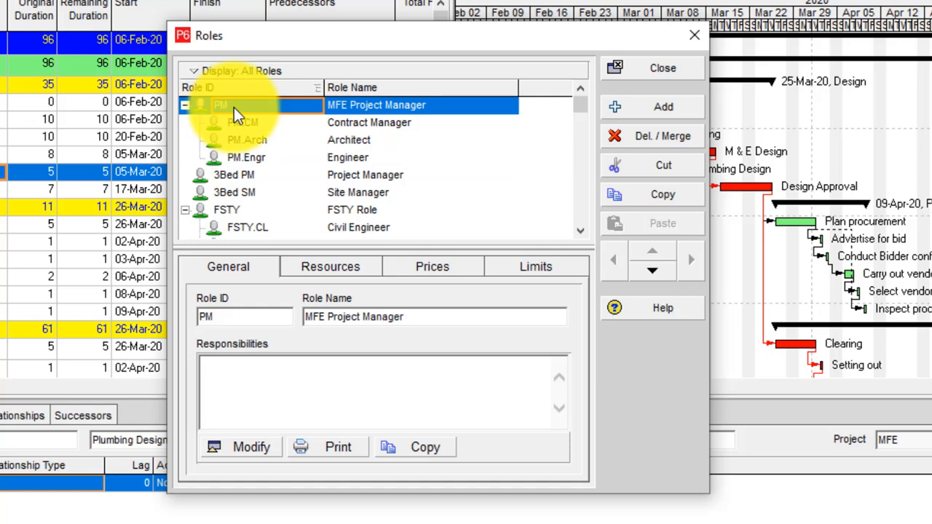
left_click(385, 128)
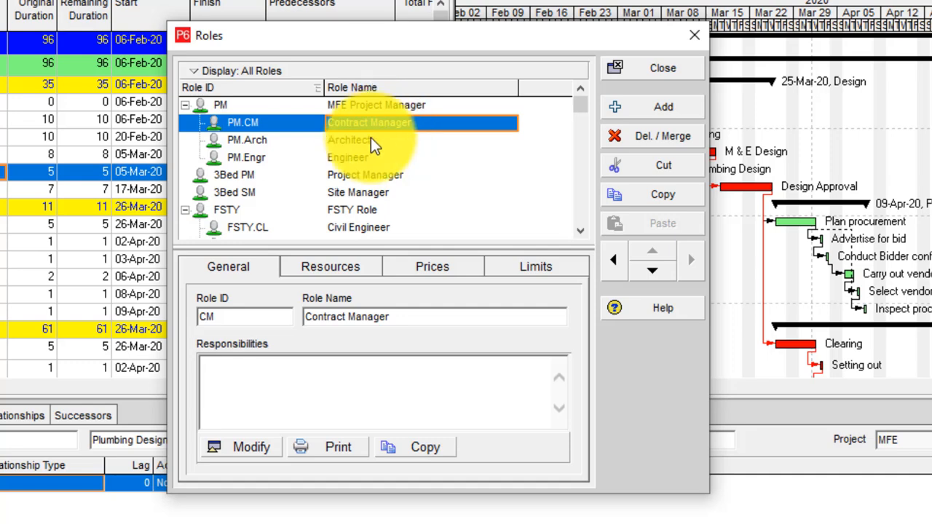
left_click(368, 138)
left_click(368, 159)
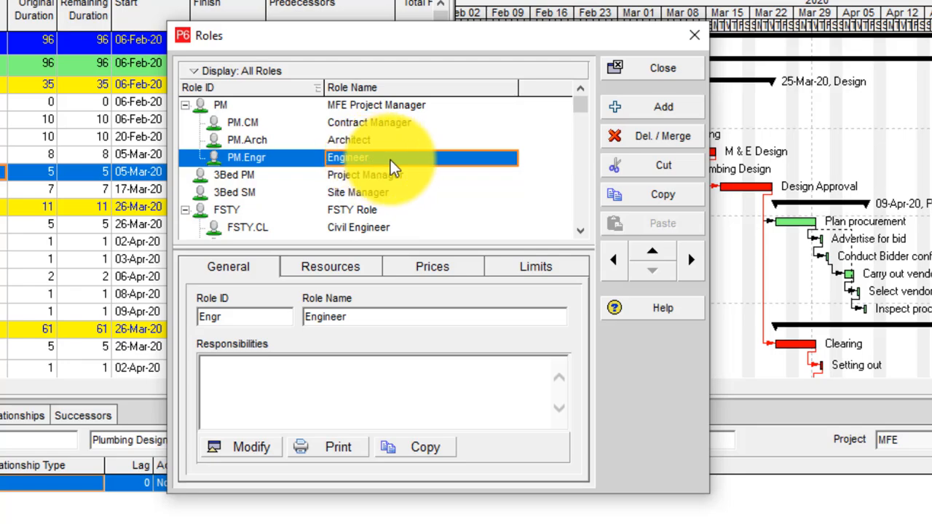
left_click(670, 75)
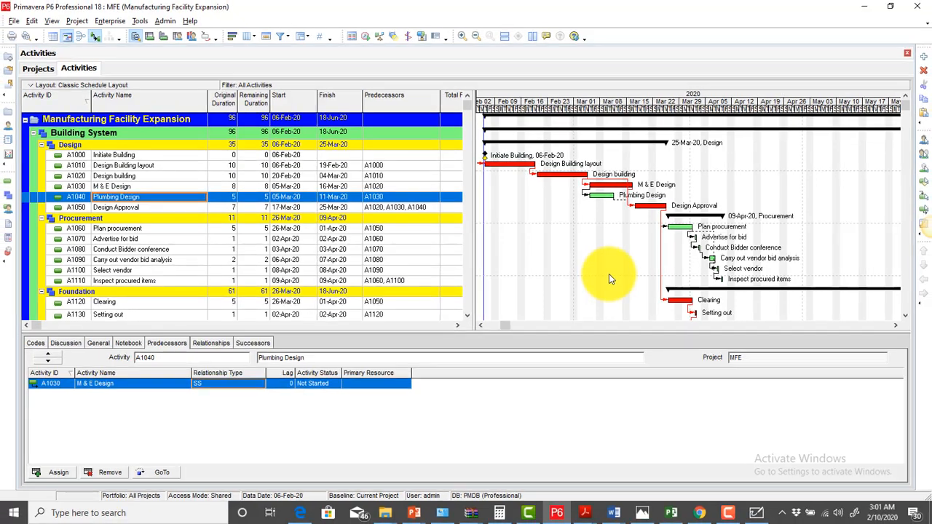
left_click(110, 21)
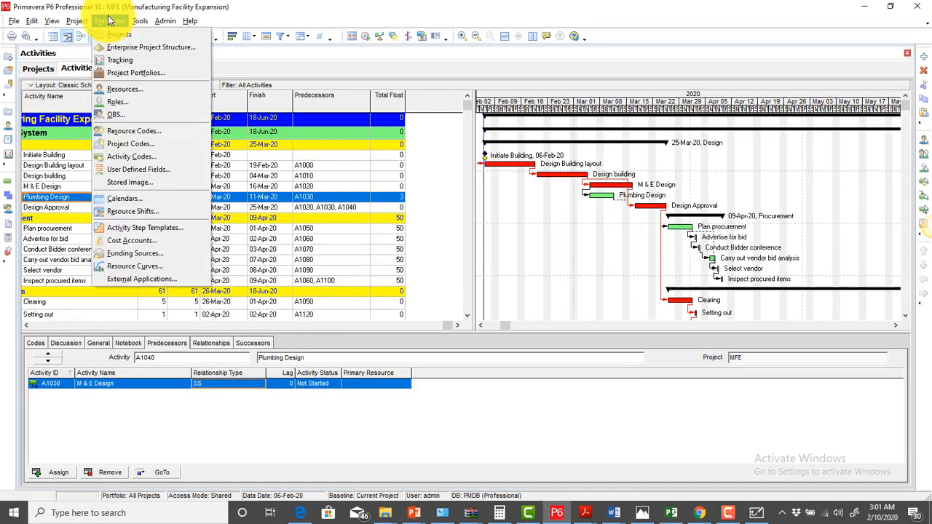
left_click(135, 100)
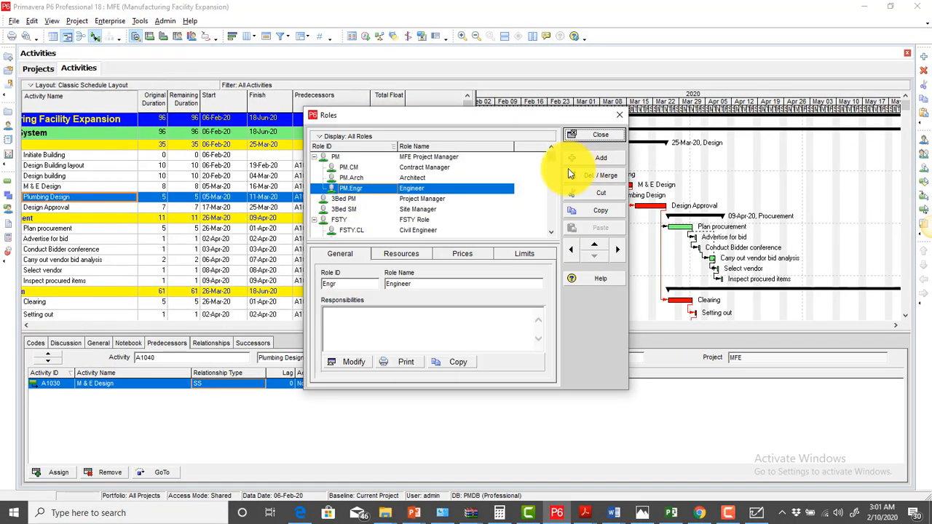
left_click_drag(439, 118, 436, 88)
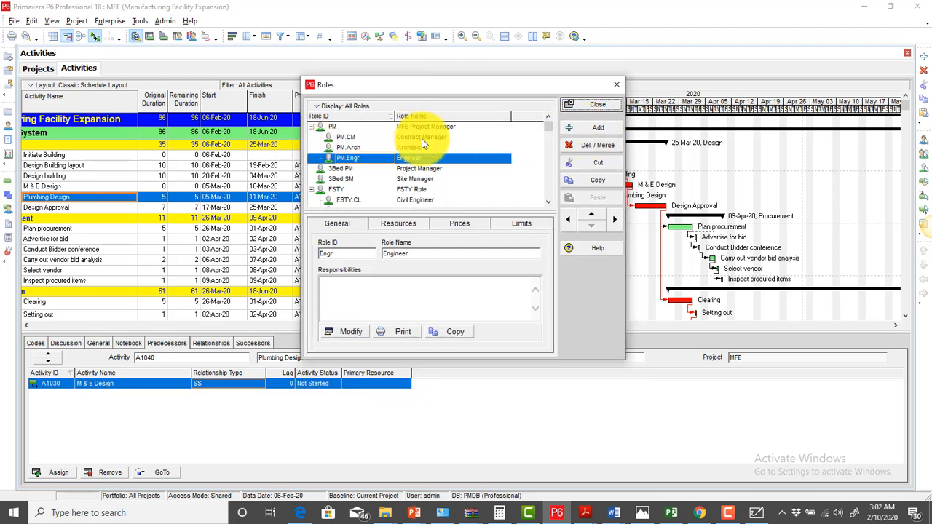
left_click(592, 107)
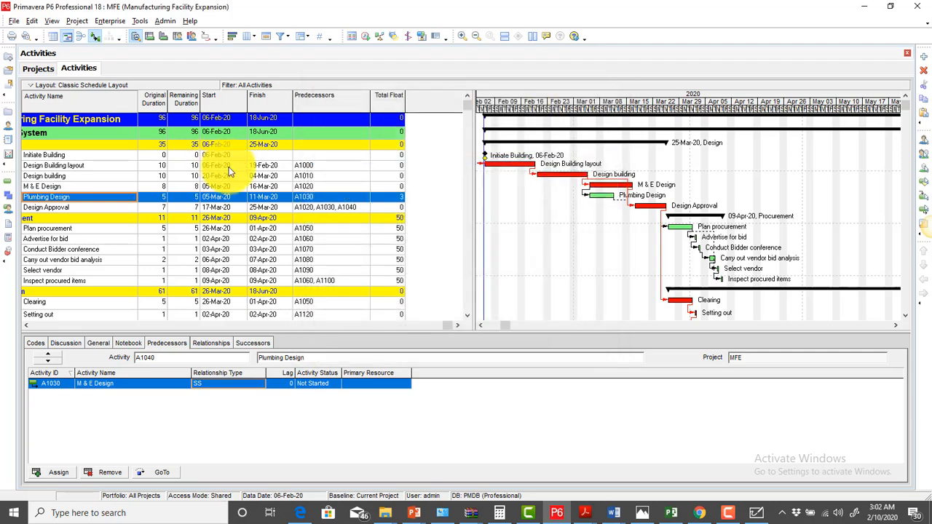
left_click(32, 324)
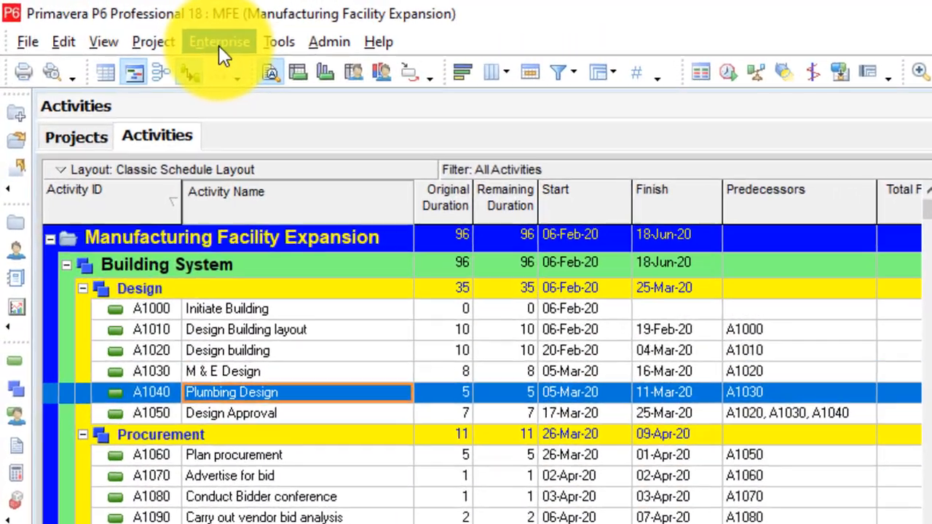
left_click(152, 30)
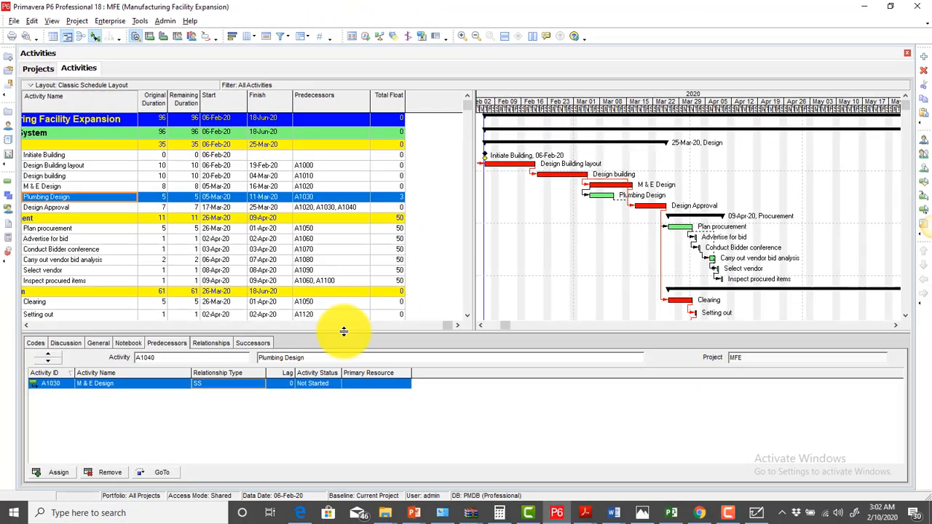
left_click_drag(343, 326, 3, 320)
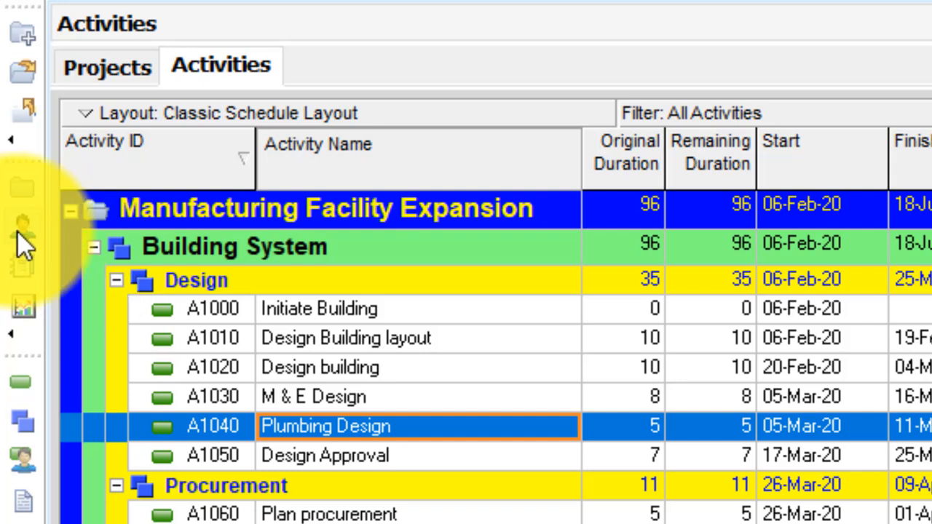
Open the Resources window and scroll its grid back to the top
left_click(18, 233)
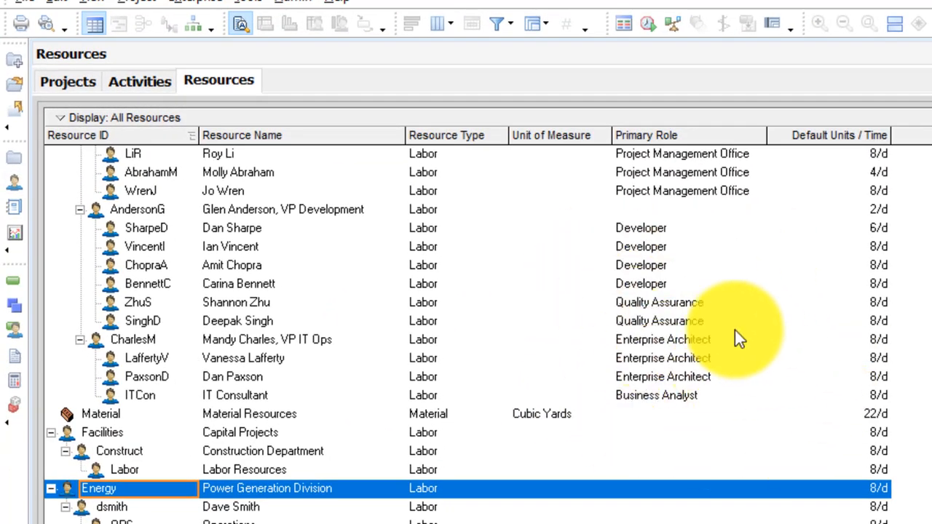
scroll(727, 325, "up", 1)
scroll(728, 328, "up", 5)
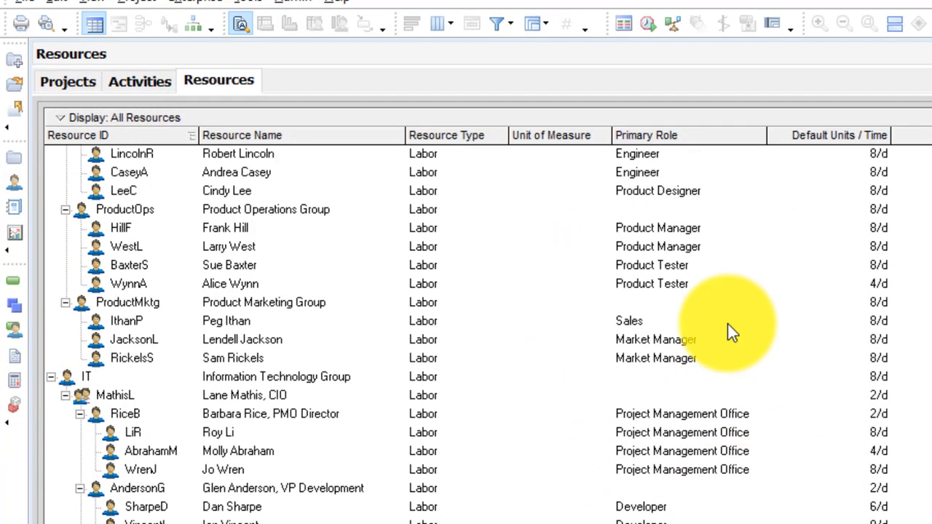
scroll(697, 356, "up", 10)
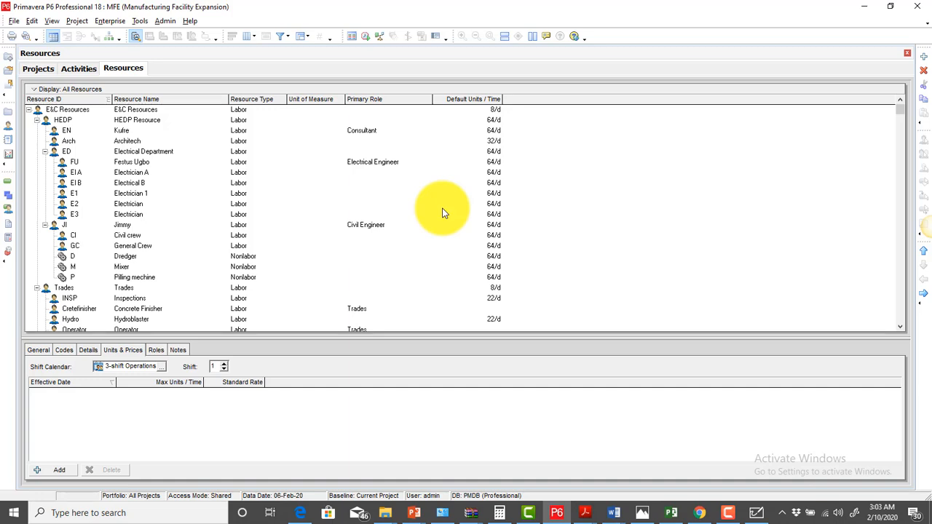
Add a new labor resource under Energy, accepting its ID R
right_click(620, 179)
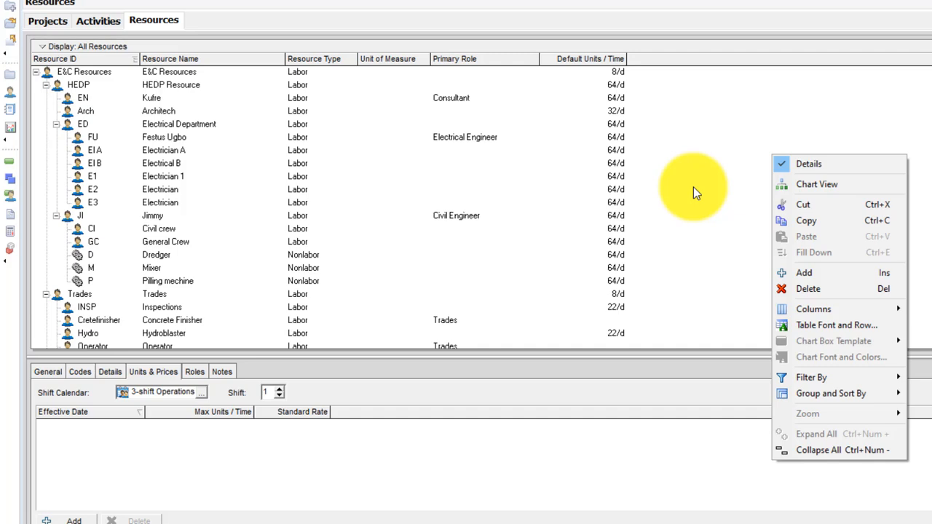
left_click(774, 272)
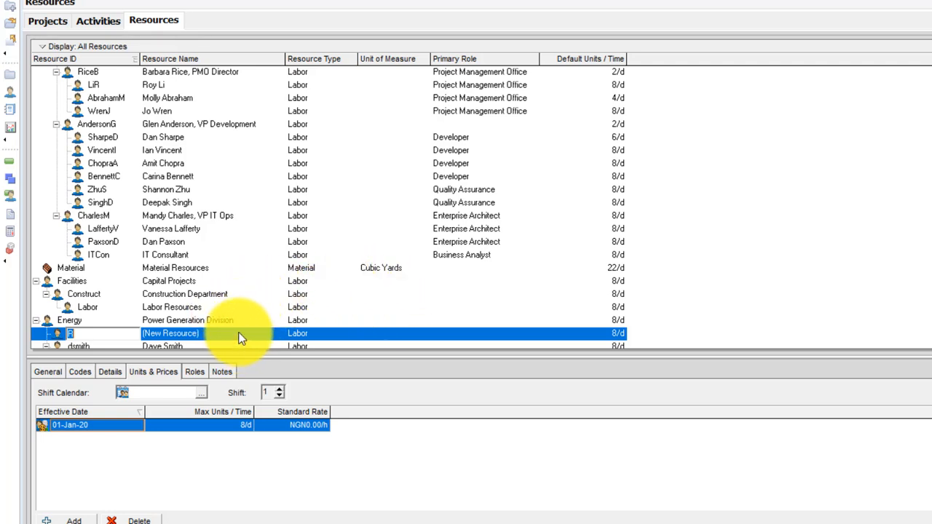
key("Tab")
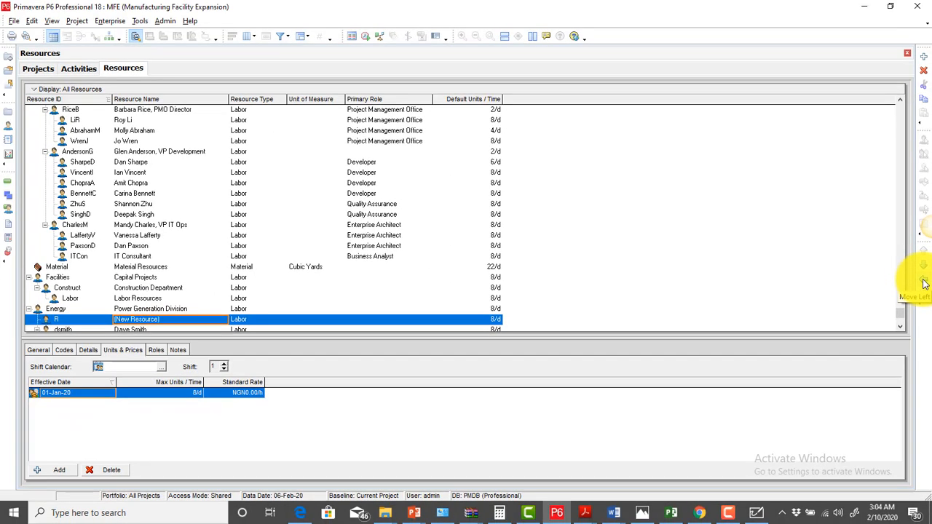
Move the new resource out of Energy to the first row and start editing its ID
left_click(924, 284)
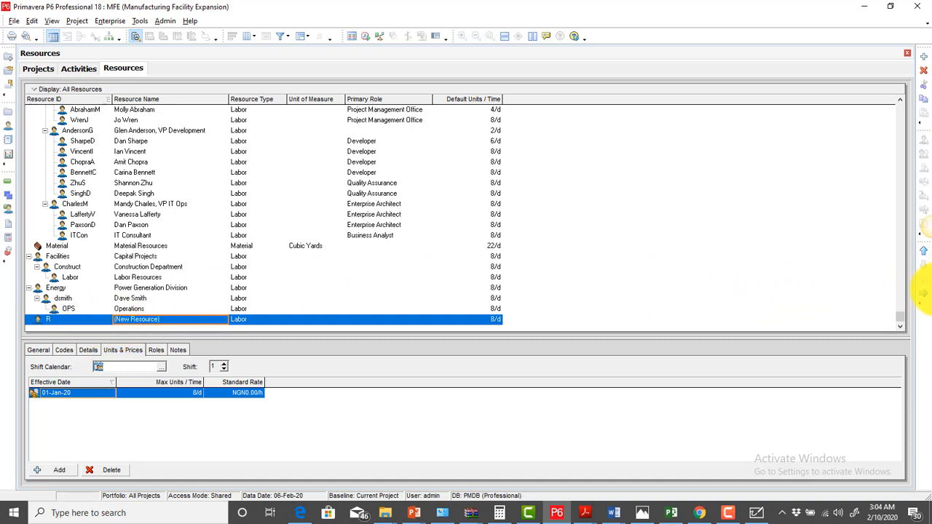
left_click(923, 257)
left_click(923, 256)
left_click(923, 256)
left_click(923, 257)
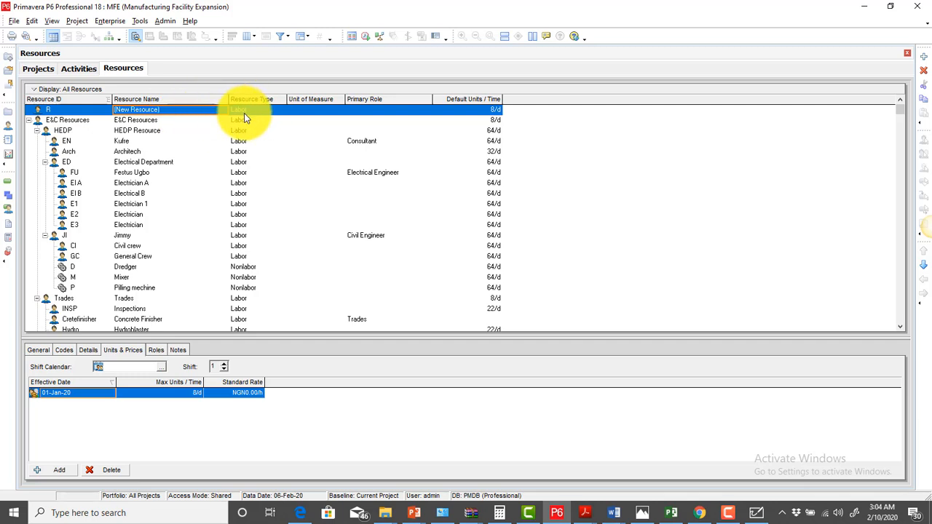
left_click(198, 111)
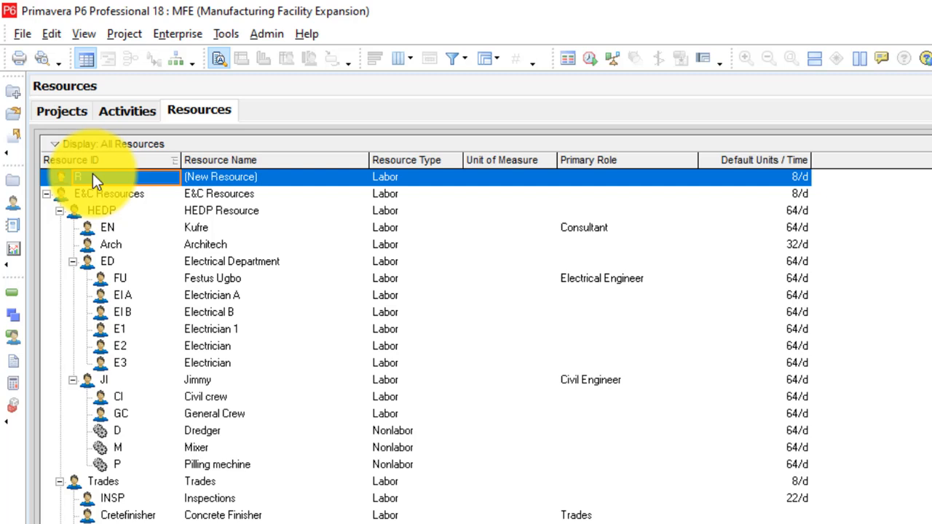
Give the new top resource the ID JD and the person's full name as its resource name
type("JD")
left_click(313, 172)
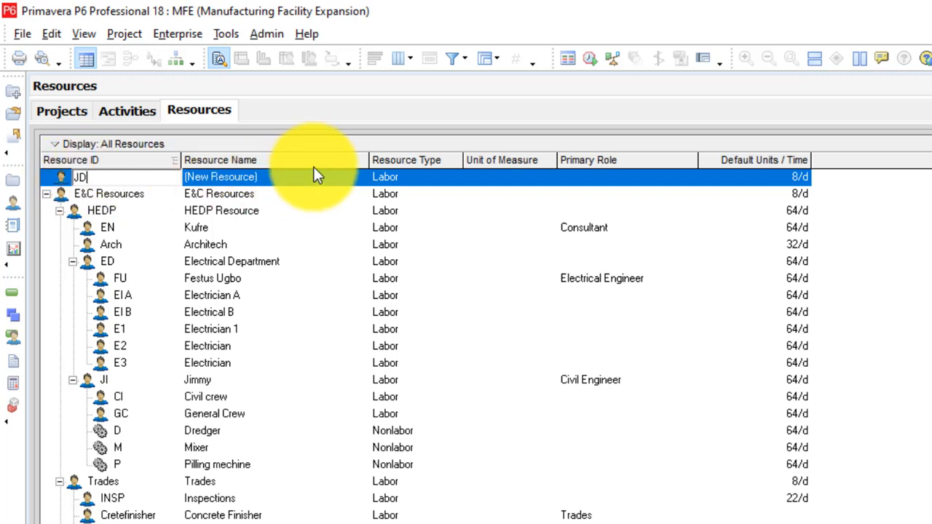
left_click(261, 179)
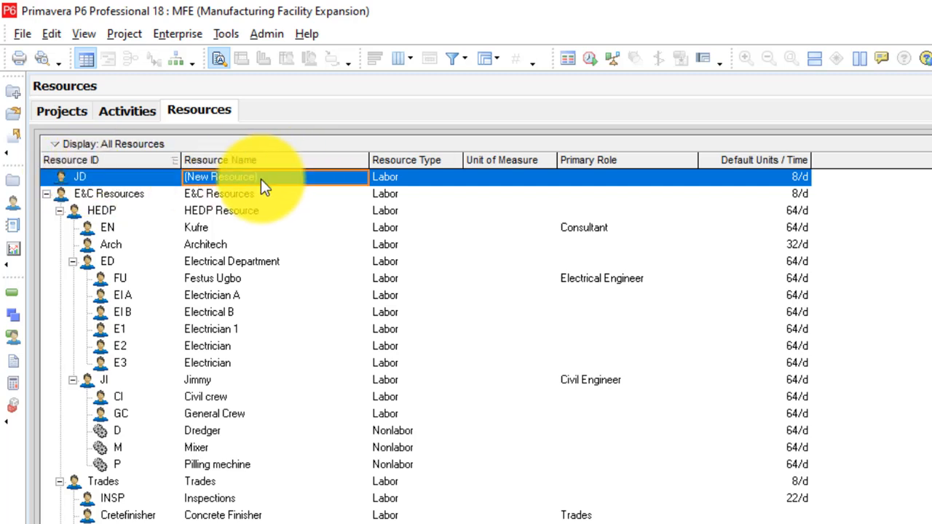
key("BackSpace")
type("John ")
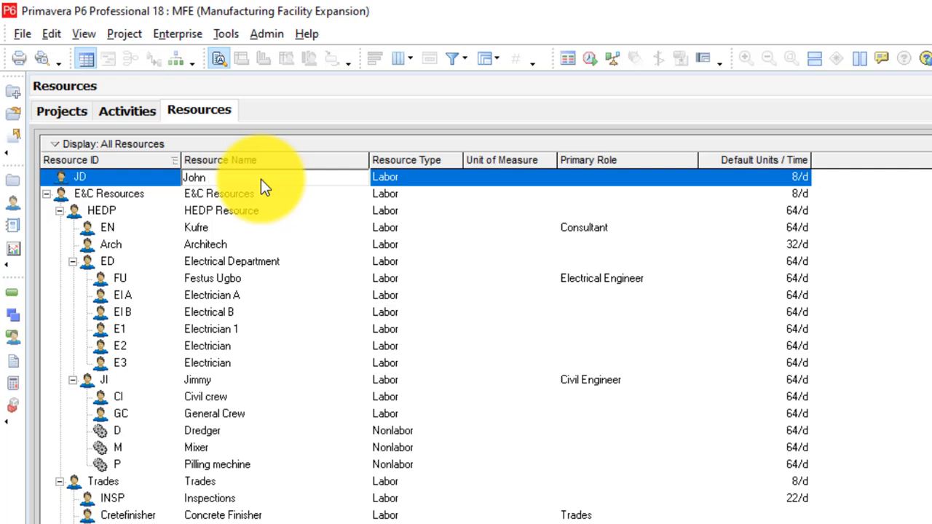
type("Doe")
key("Return")
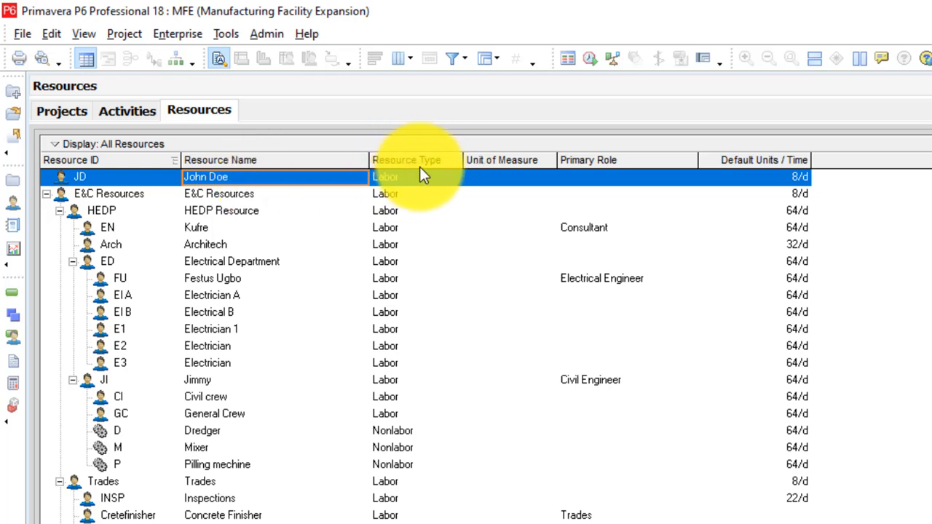
left_click(404, 179)
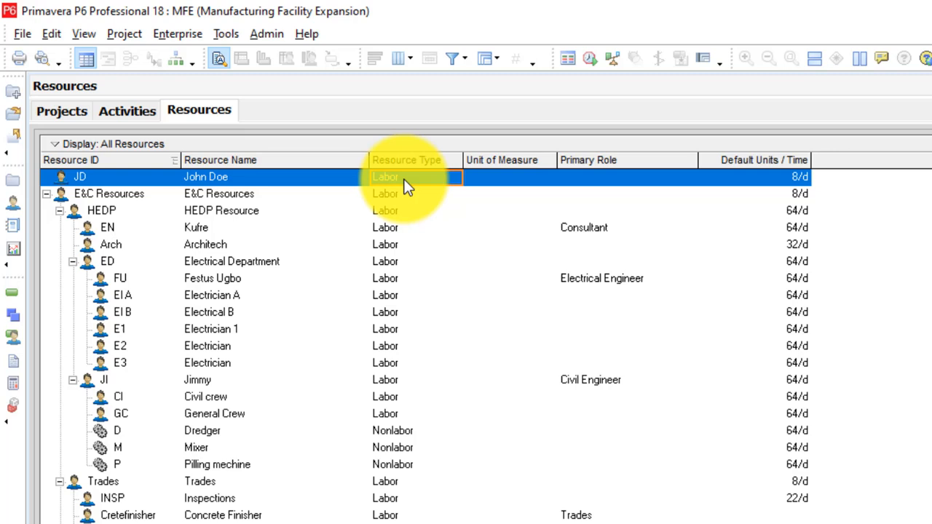
left_click(254, 180)
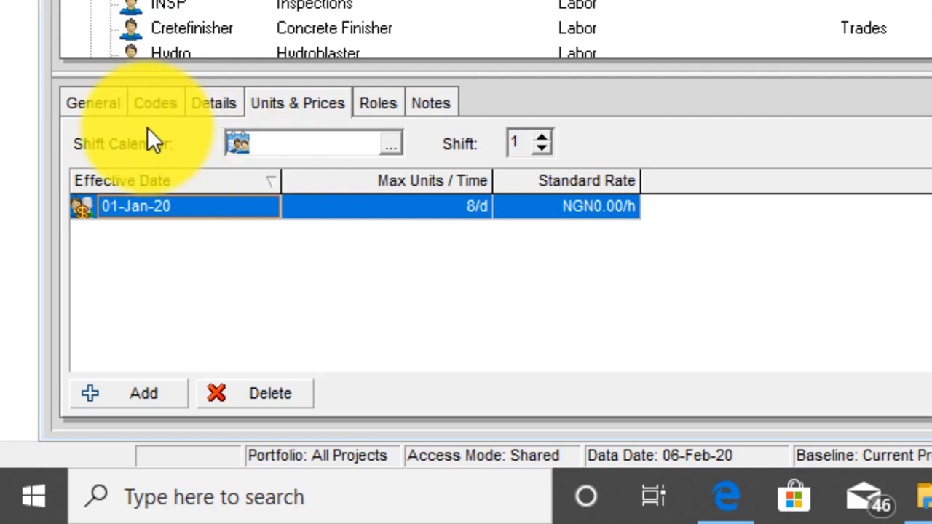
Show resource JD's General details with its ID, name, e-mail and phone fields
left_click(94, 107)
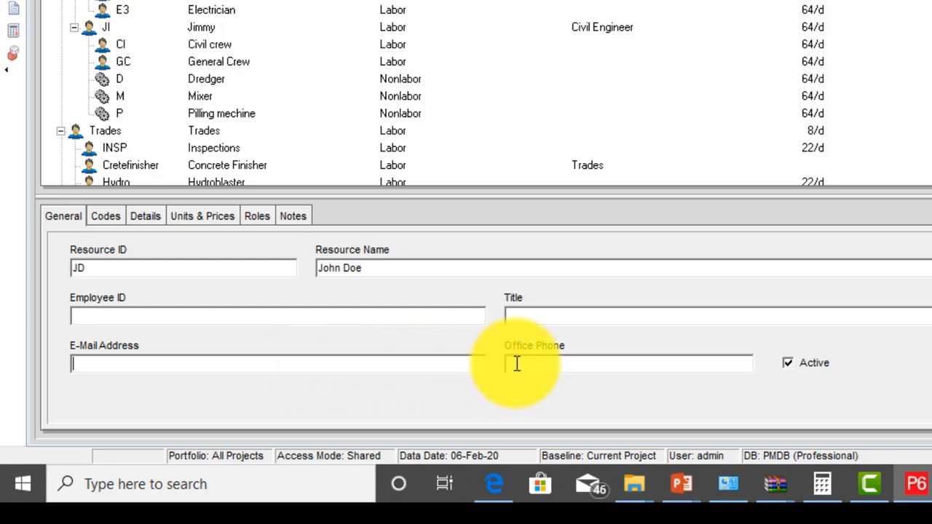
Bring up JD's Details: Labor type, US Dollar currency and Standard 5 Day Workweek calendar
left_click(567, 360)
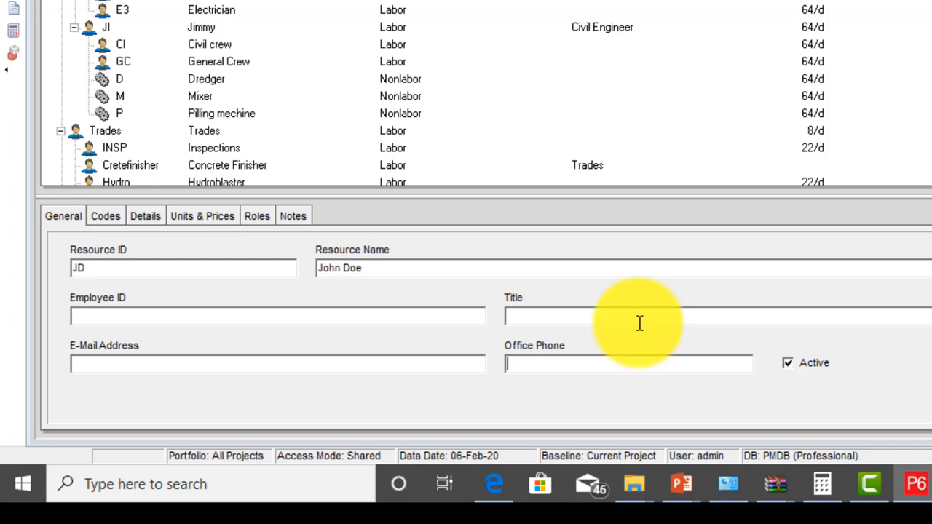
left_click(145, 218)
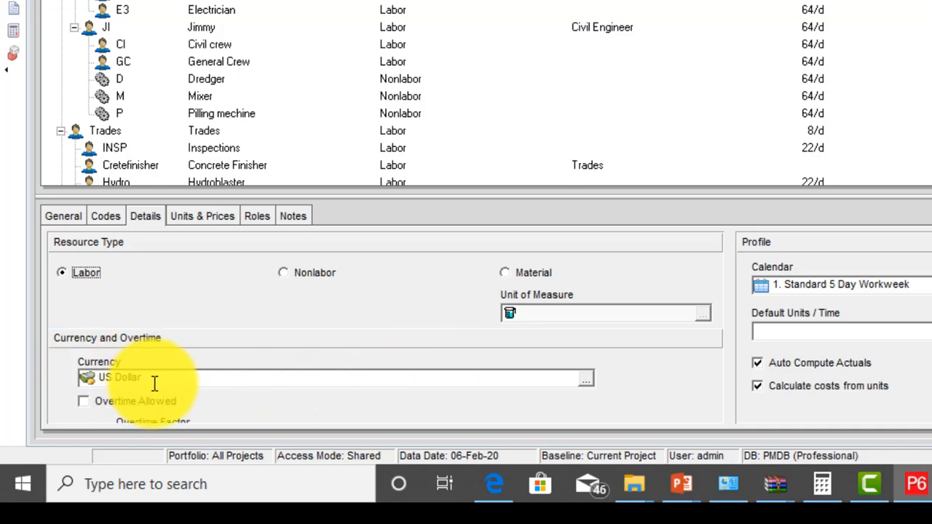
Browse the currency list and dismiss it, leaving the currency as US Dollar
left_click(586, 379)
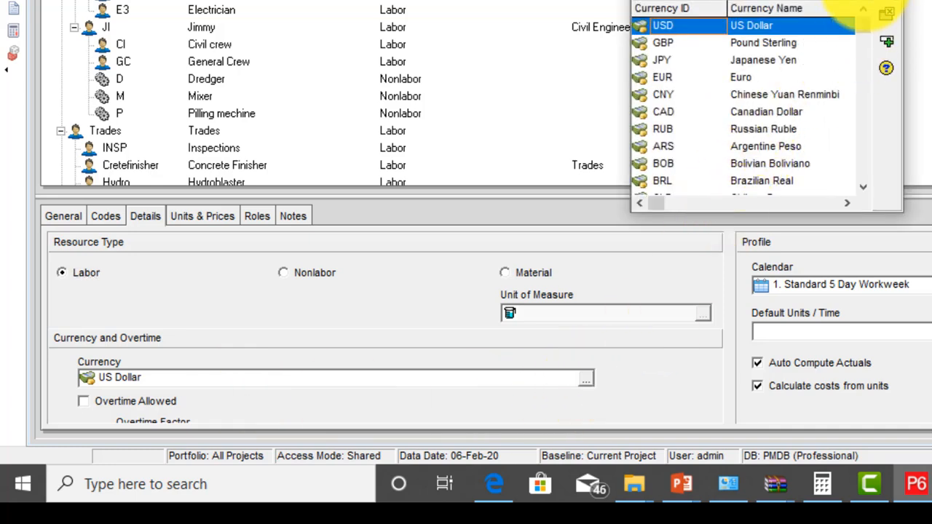
left_click_drag(866, 23, 866, 183)
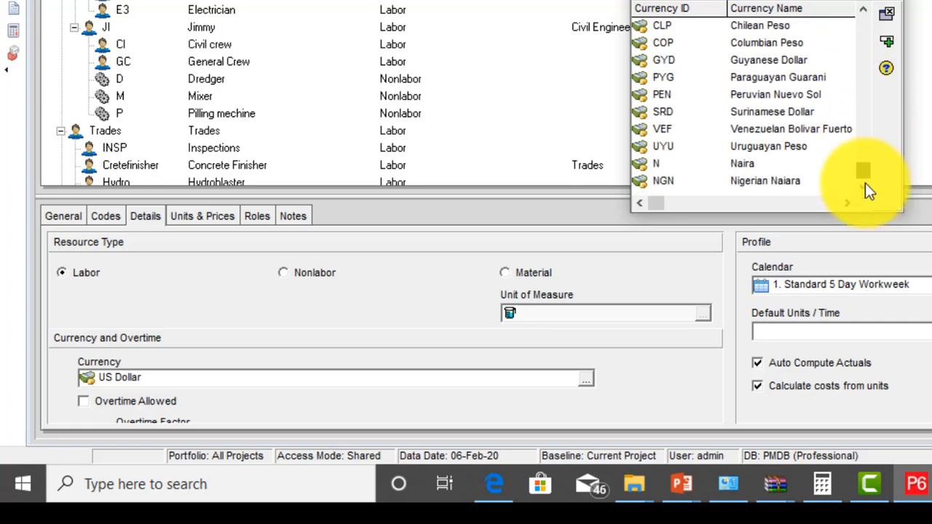
left_click_drag(870, 127, 877, 0)
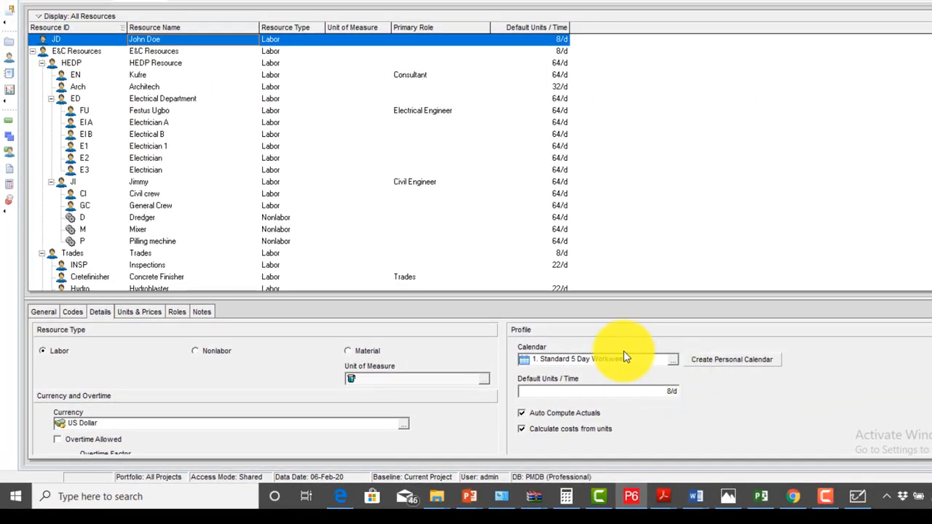
left_click(674, 360)
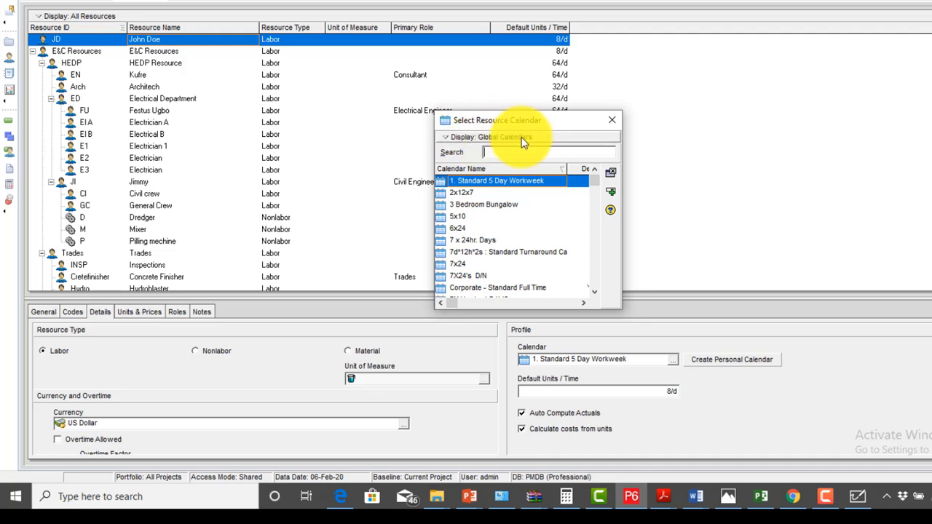
left_click(616, 121)
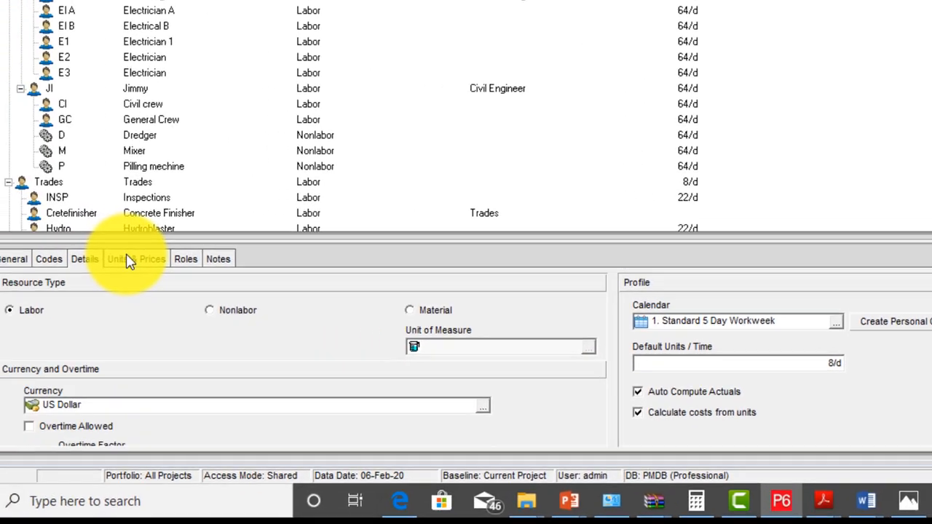
Change the resource's Default Units / Time from 8/d to 1/d
left_click(129, 260)
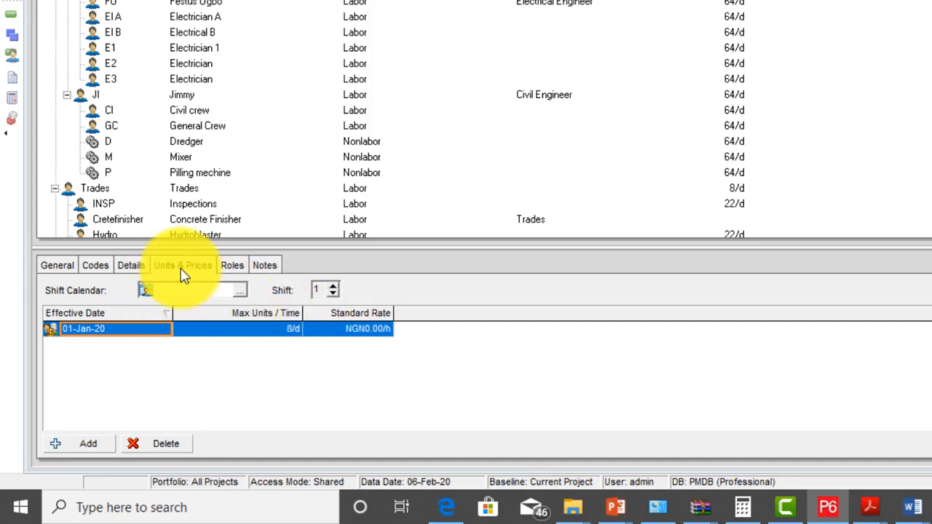
left_click(134, 269)
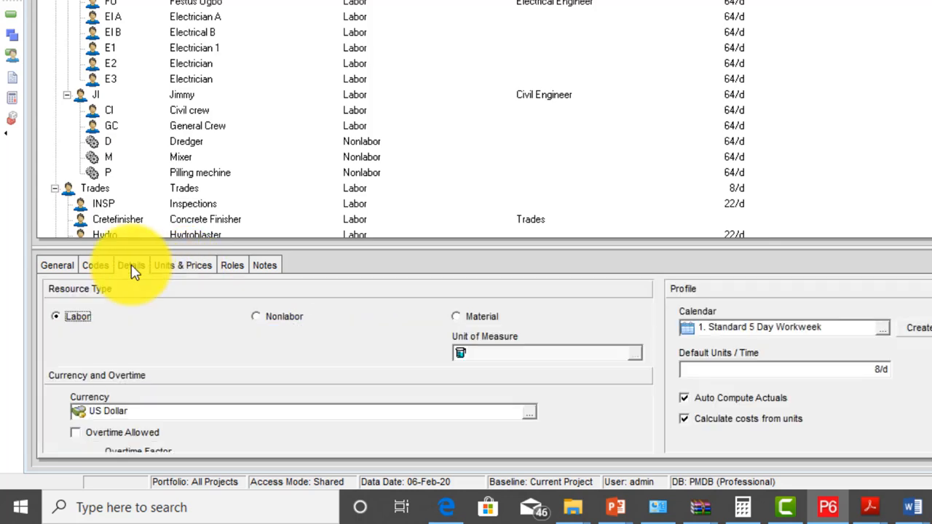
left_click(879, 370)
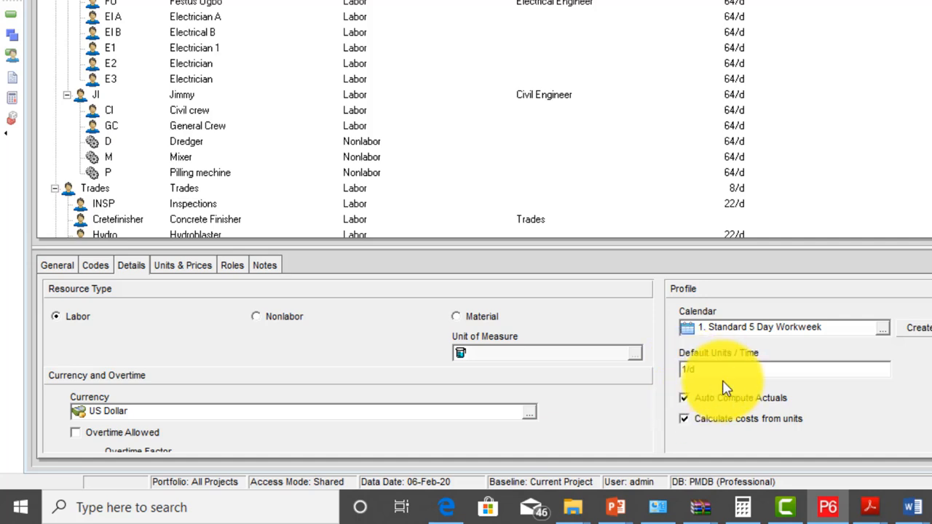
type("1")
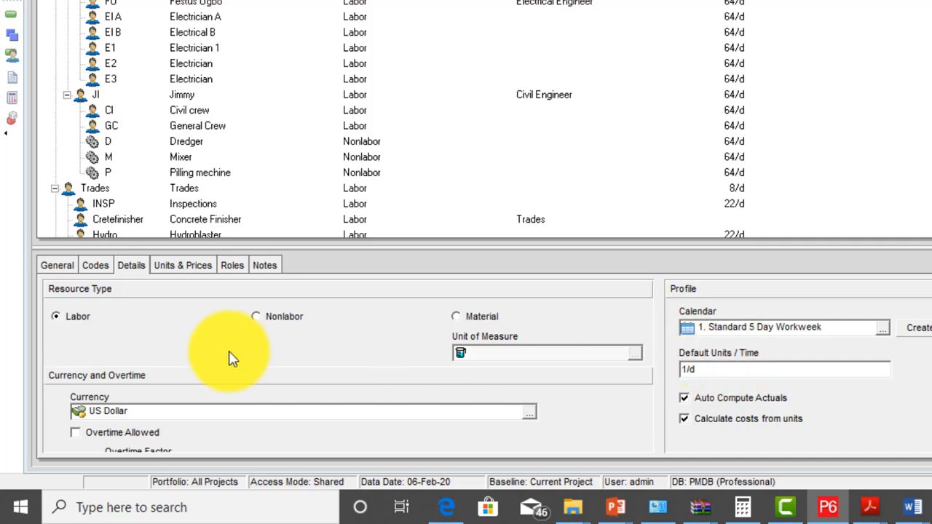
left_click(186, 267)
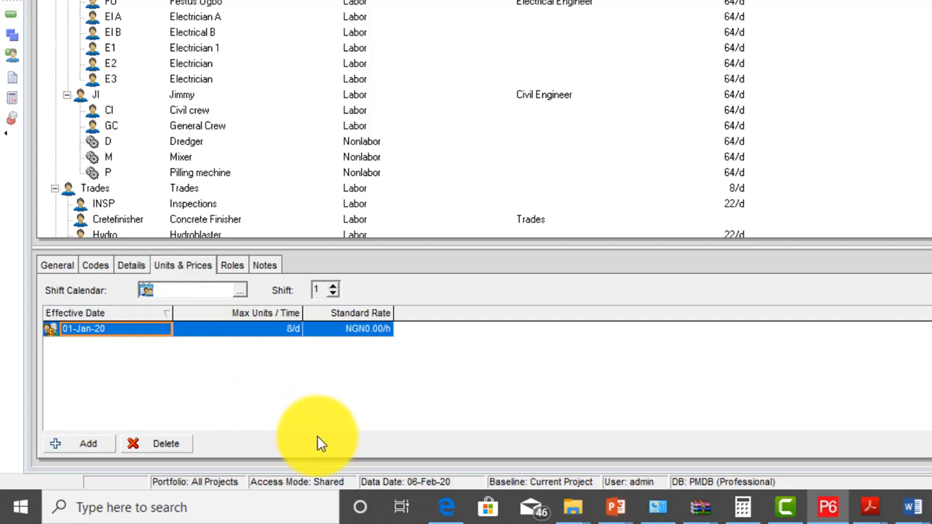
Give the 01-Jan-20 price row 1/d max units and a NGN1,000.00/d standard rate
left_click(287, 329)
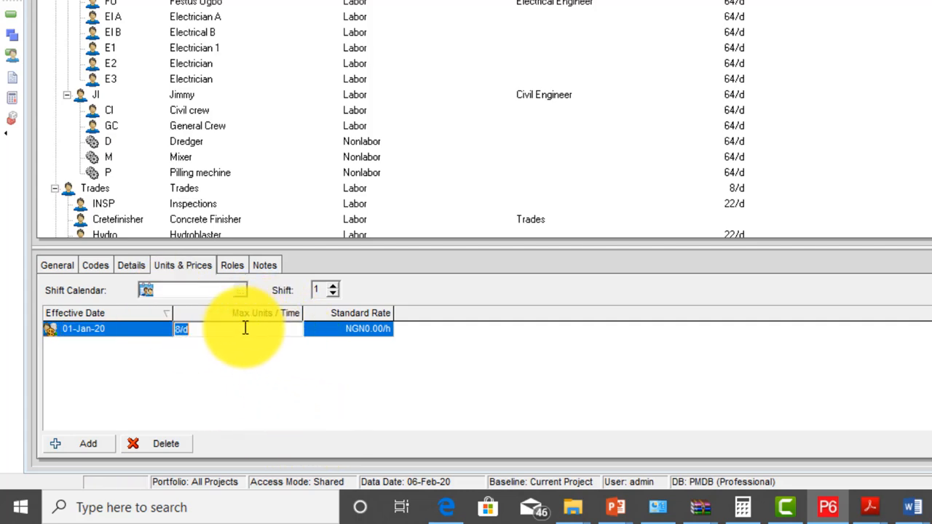
left_click(183, 328)
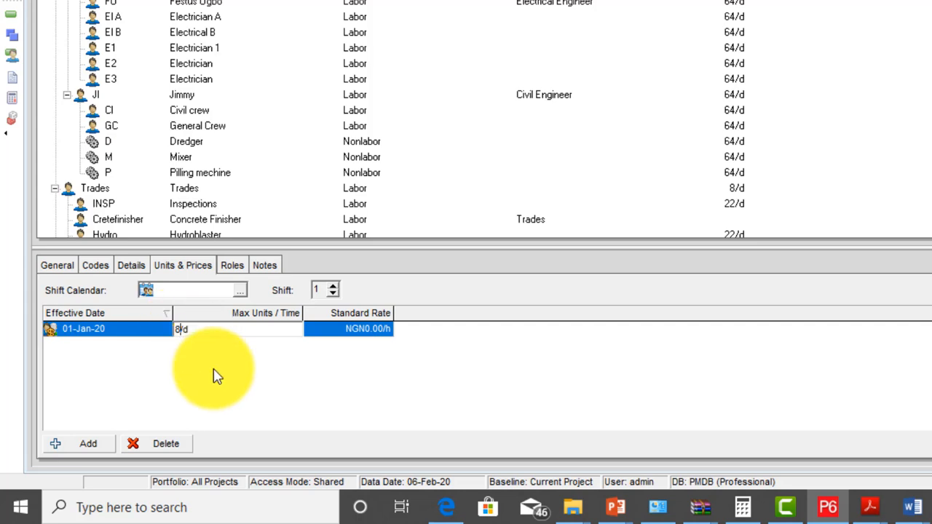
type("1")
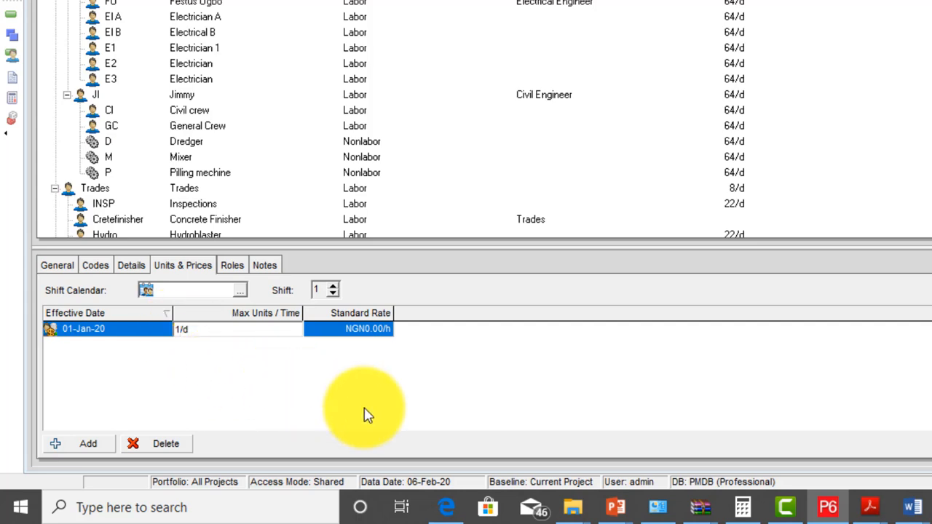
key("Return")
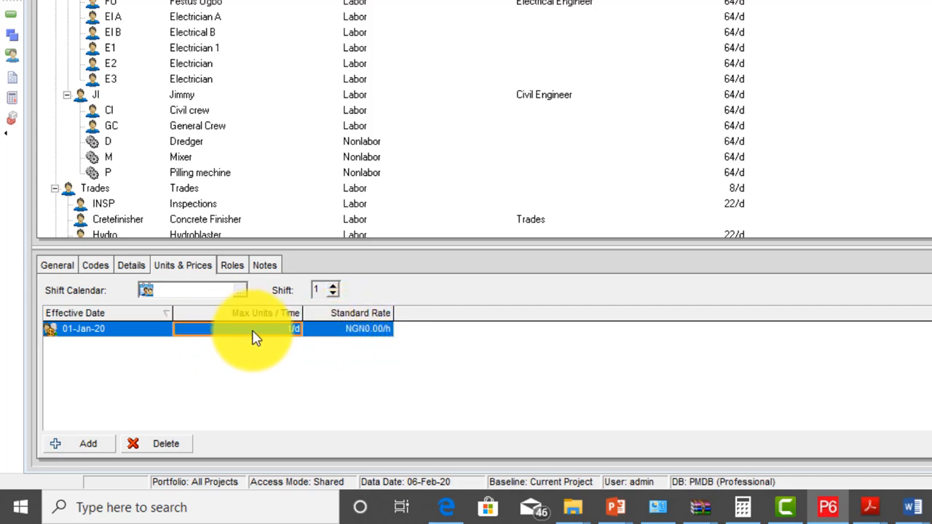
left_click(375, 329)
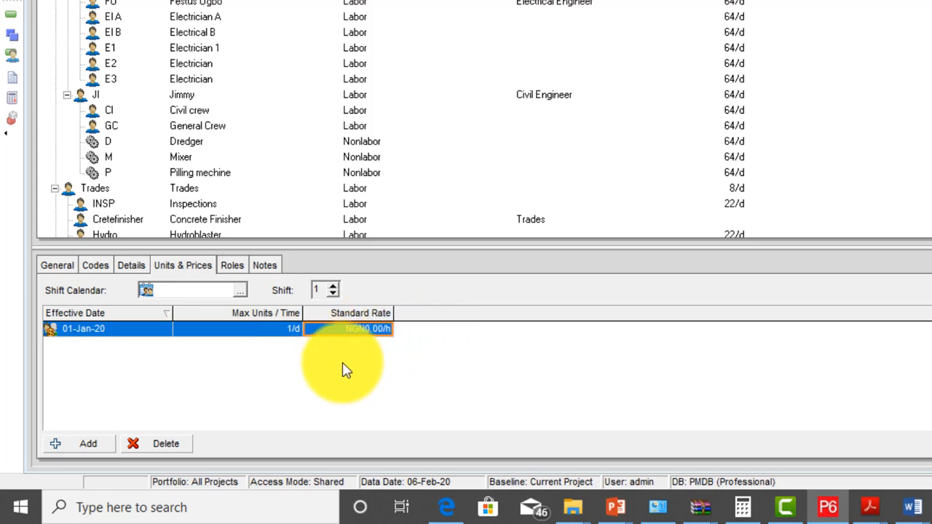
type("1,")
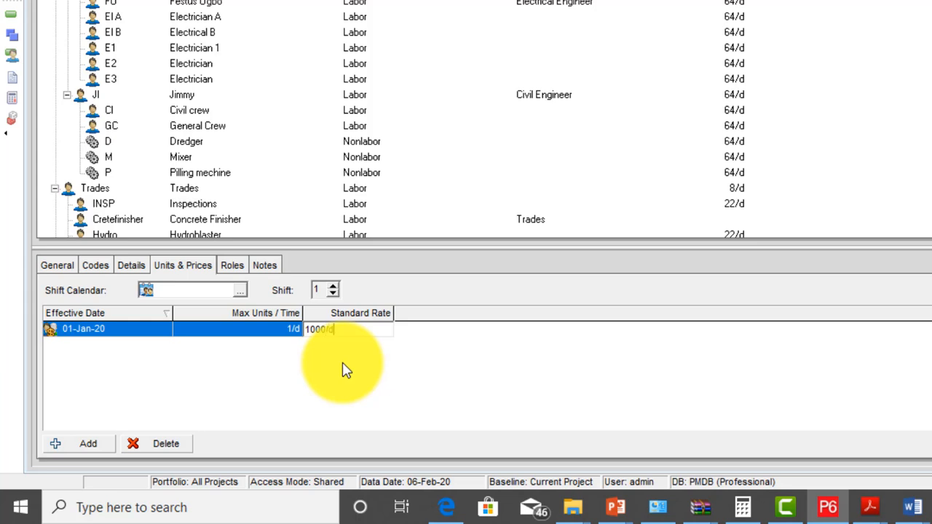
type("000.00/d")
key("Return")
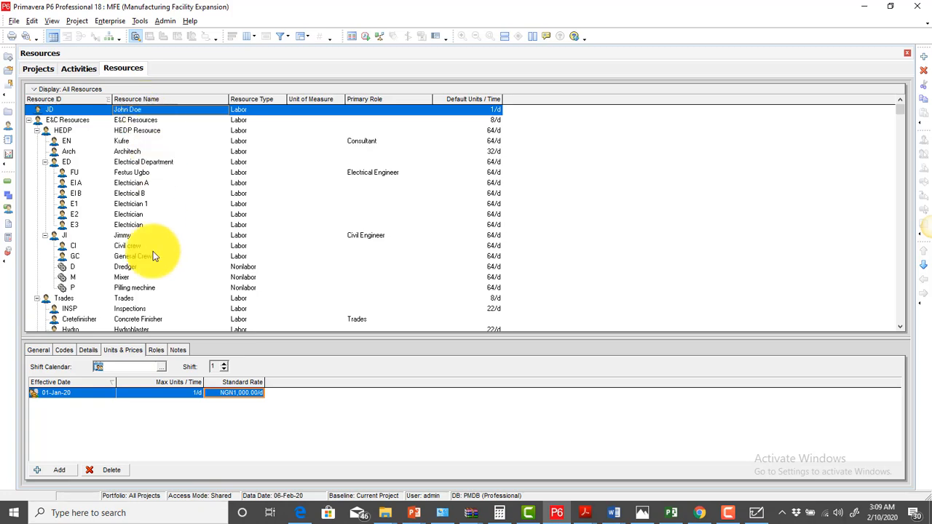
Assign role PM (MFE Project Manager) to the resource as its primary role
left_click(156, 350)
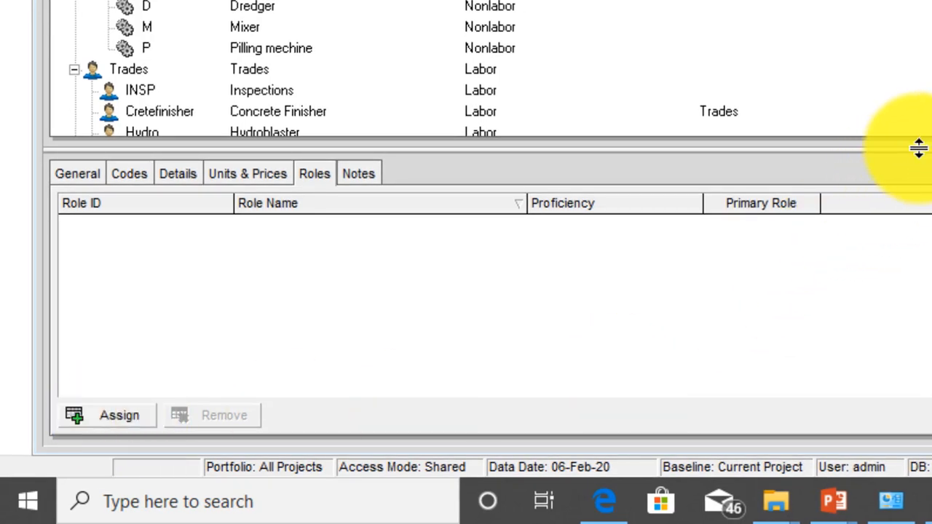
left_click_drag(919, 147, 918, 60)
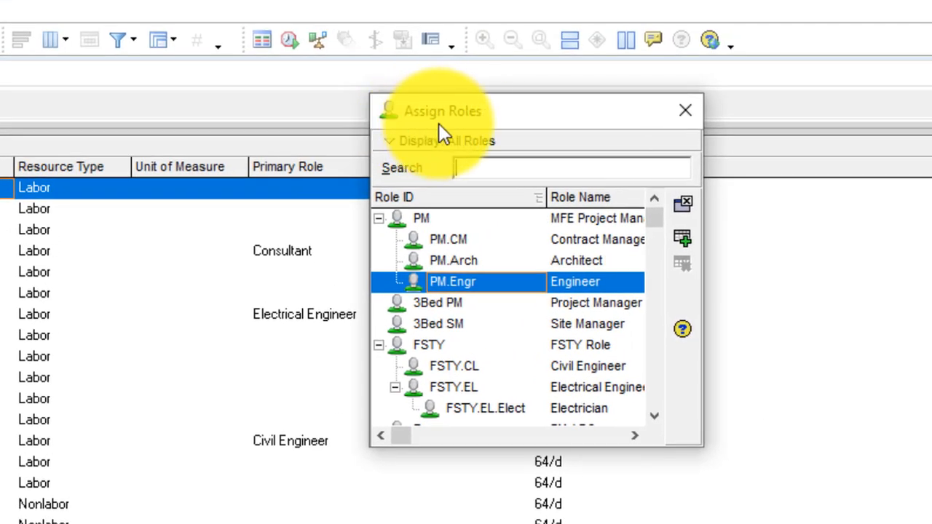
left_click(476, 218)
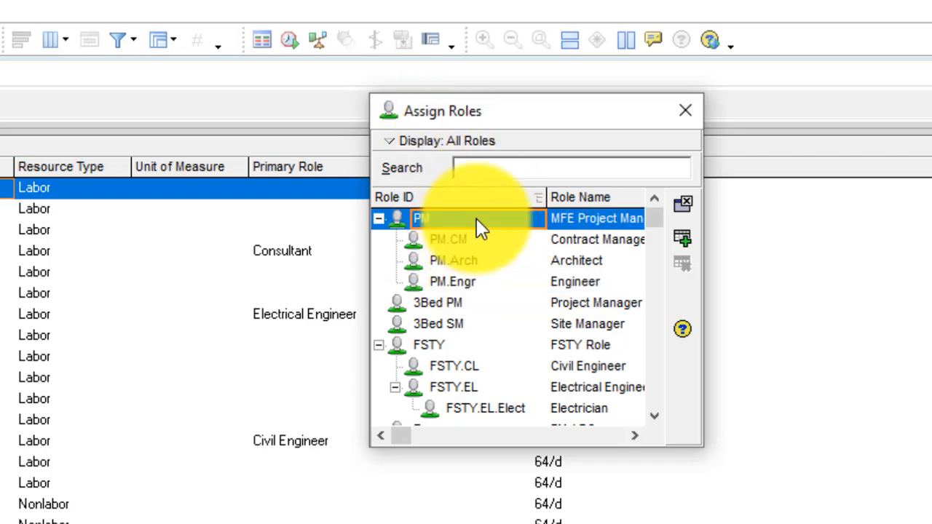
left_click(684, 239)
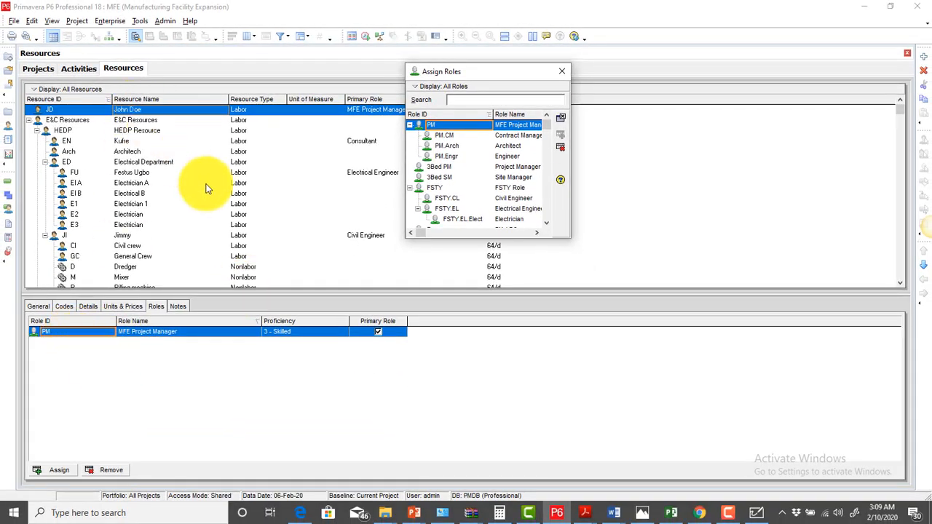
Review the resource's Units & Prices, Details and General tabs, then close Assign Roles
left_click(117, 307)
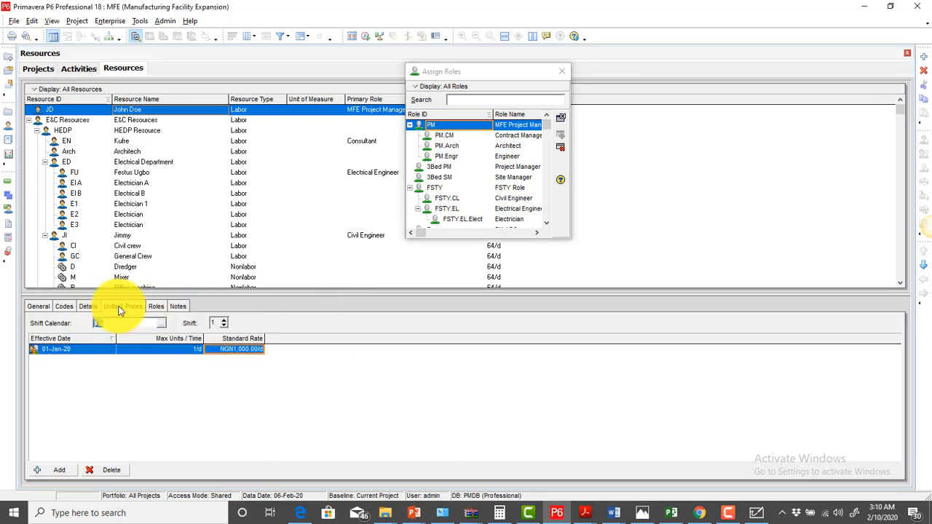
left_click(244, 350)
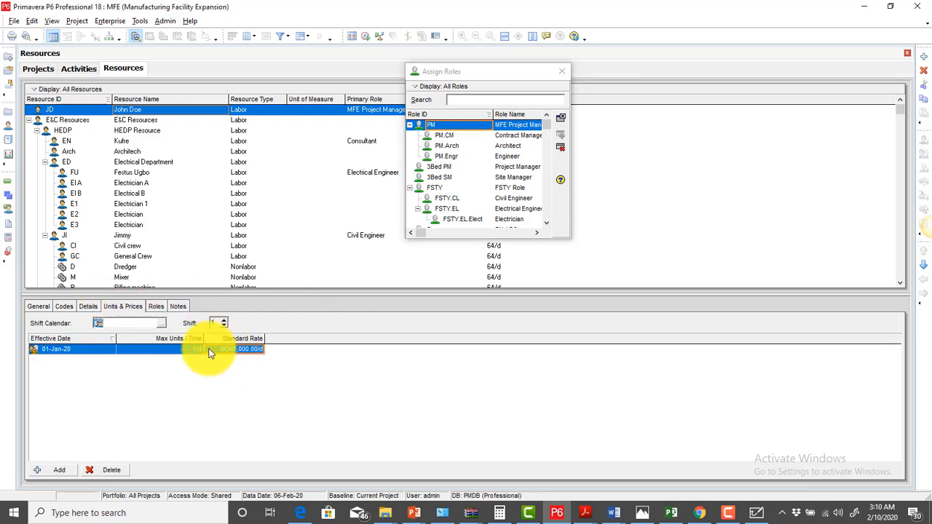
left_click(88, 307)
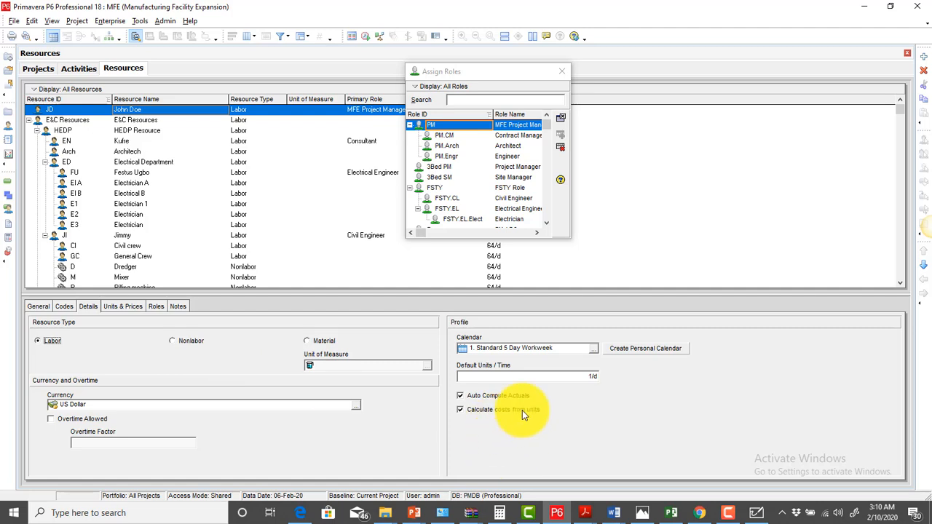
left_click(35, 307)
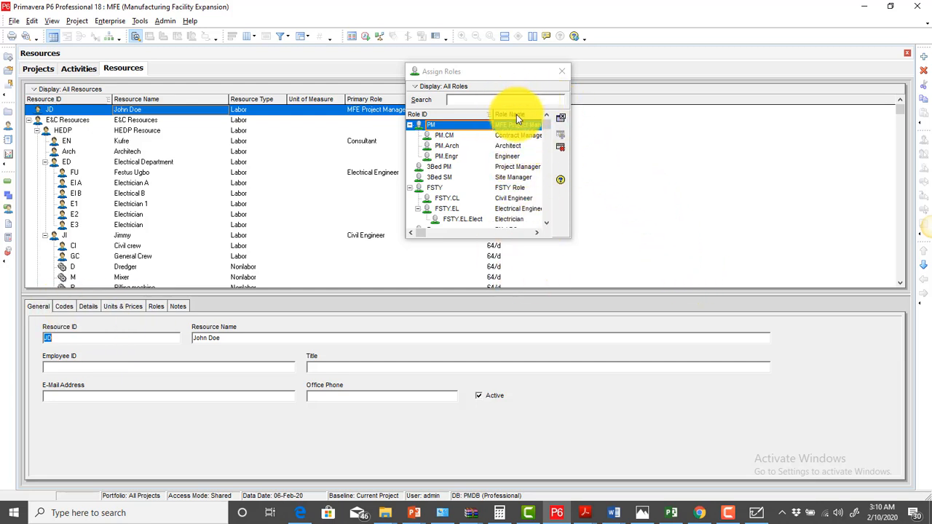
left_click(560, 73)
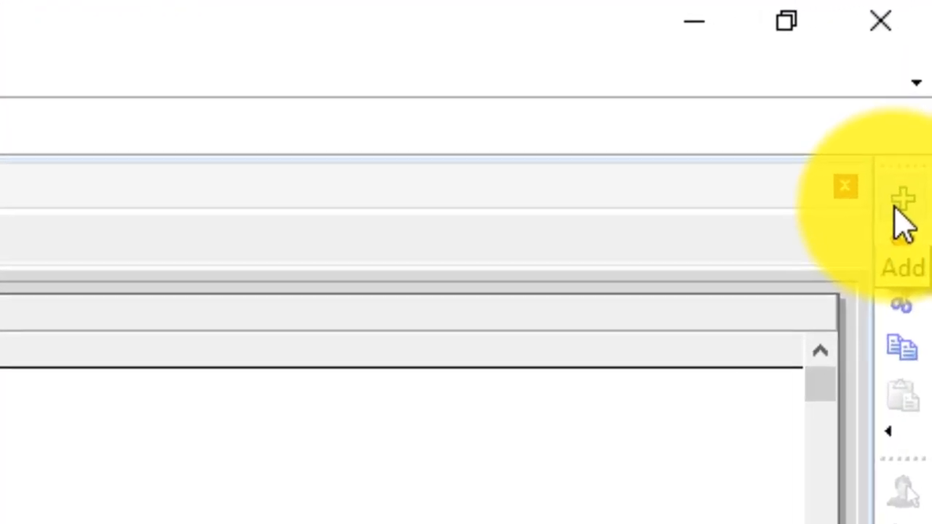
Begin a second resource in the New Resource Wizard with its two-letter ID and the person's full name
left_click(900, 208)
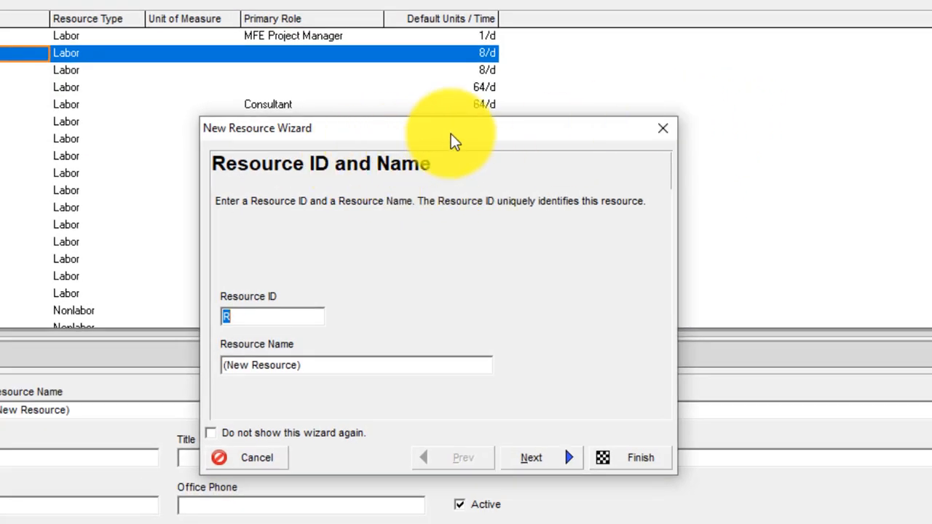
left_click_drag(453, 137, 398, 57)
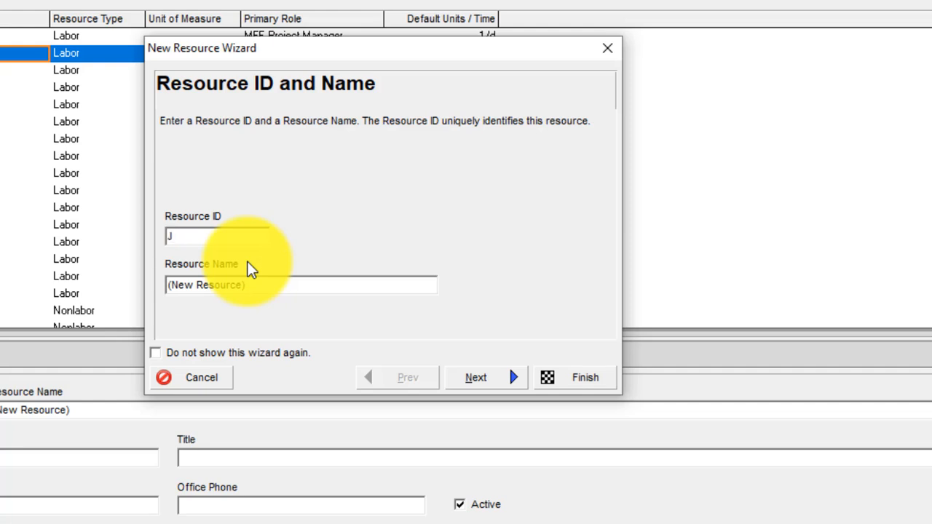
type("S")
key("Tab")
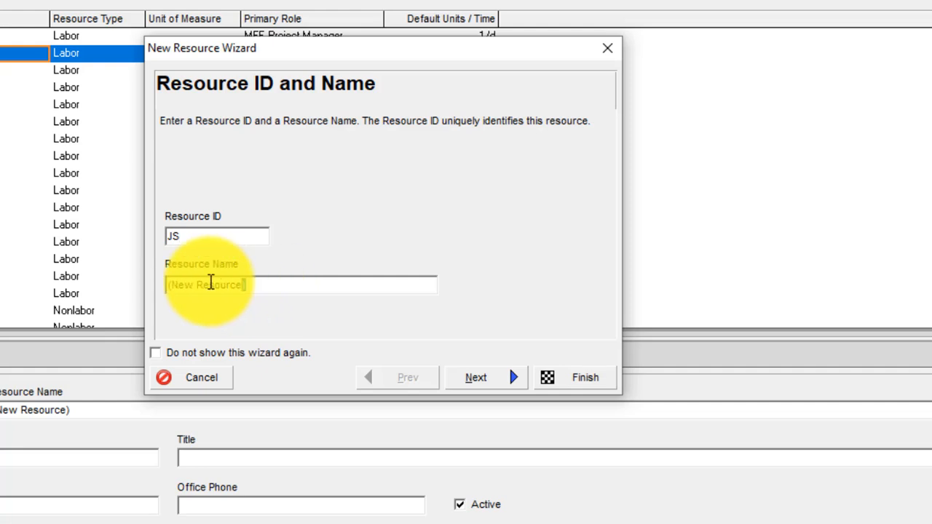
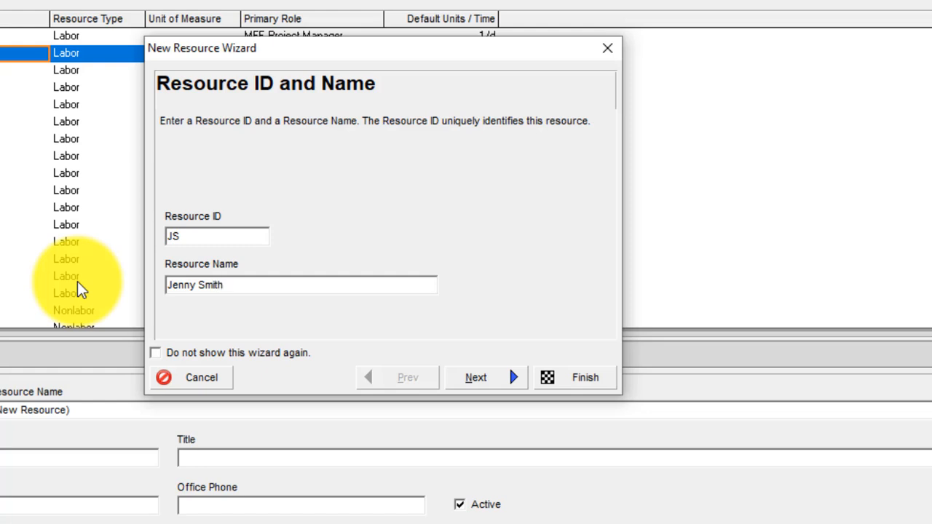
Keep the new resource's type as Labor
left_click(480, 376)
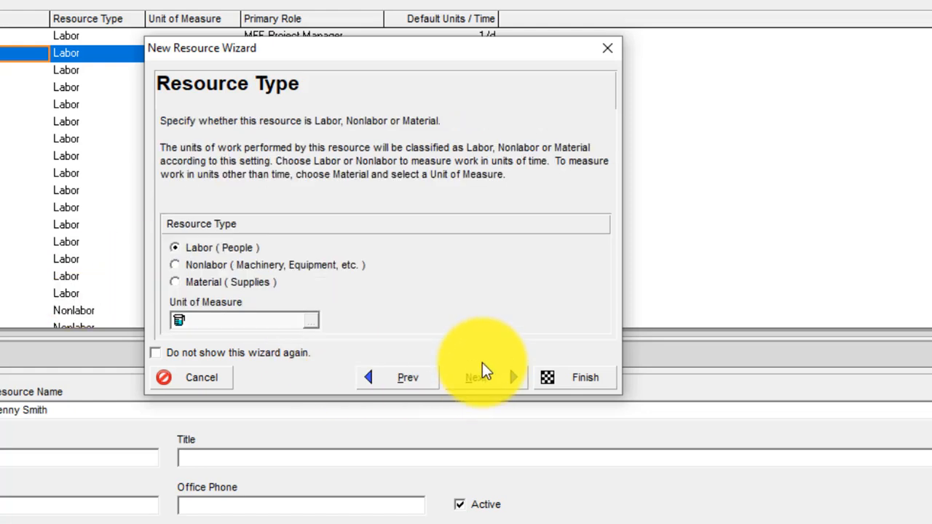
left_click(180, 253)
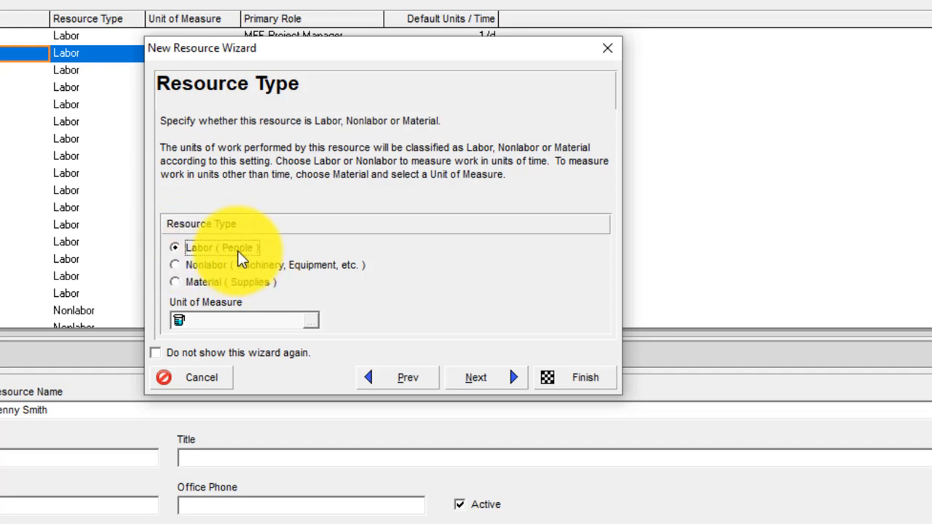
left_click(504, 379)
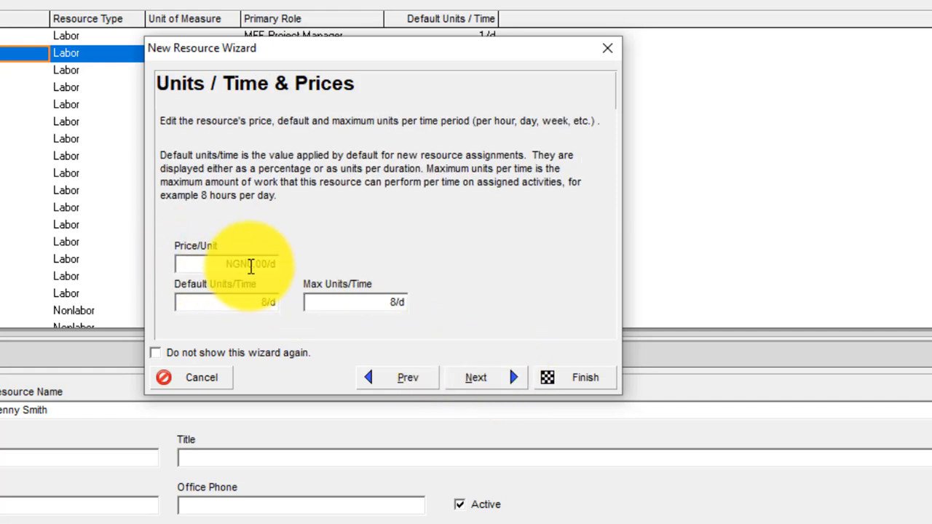
Set its price to NGN500.00/d with 1/d default and maximum units per time
left_click(250, 266)
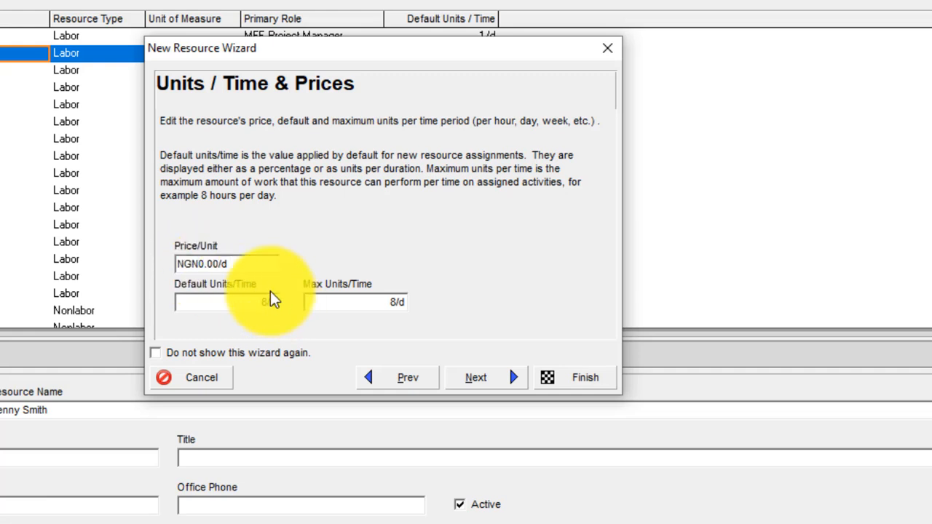
type("50")
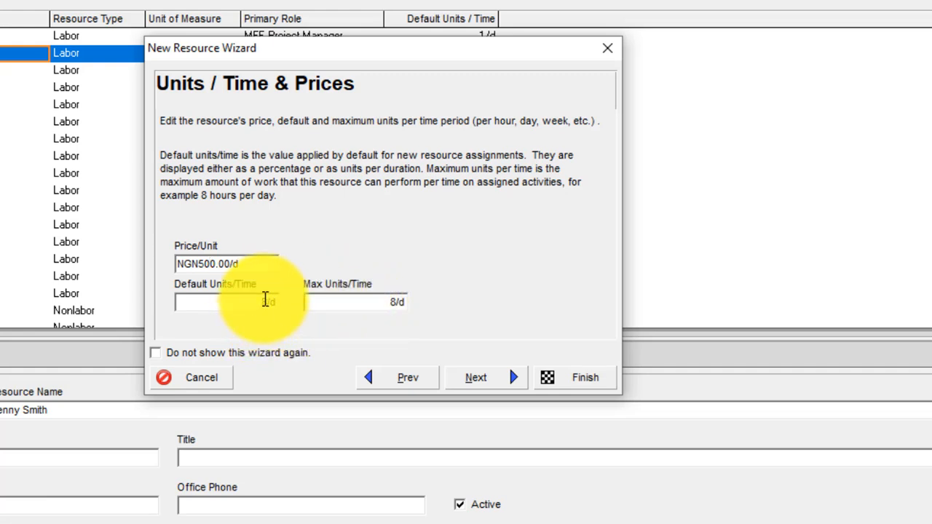
left_click(265, 301)
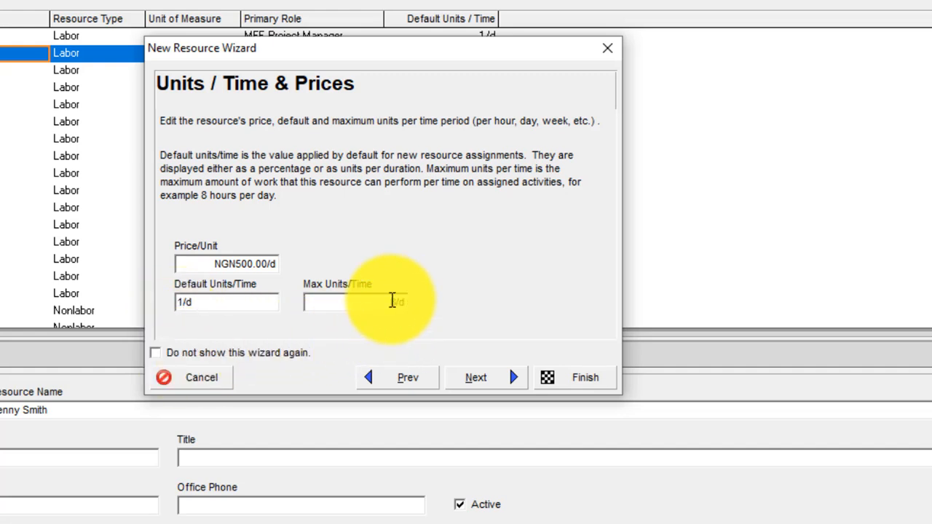
left_click(399, 302)
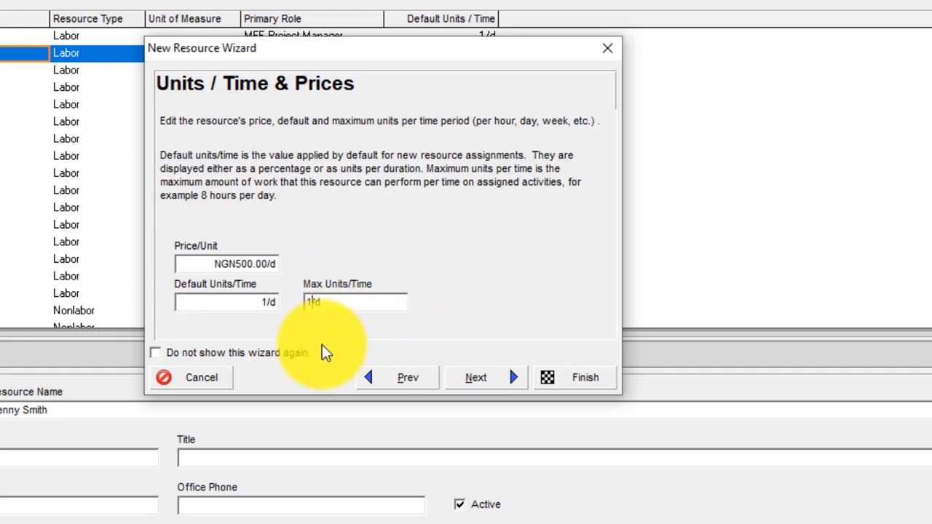
left_click(501, 378)
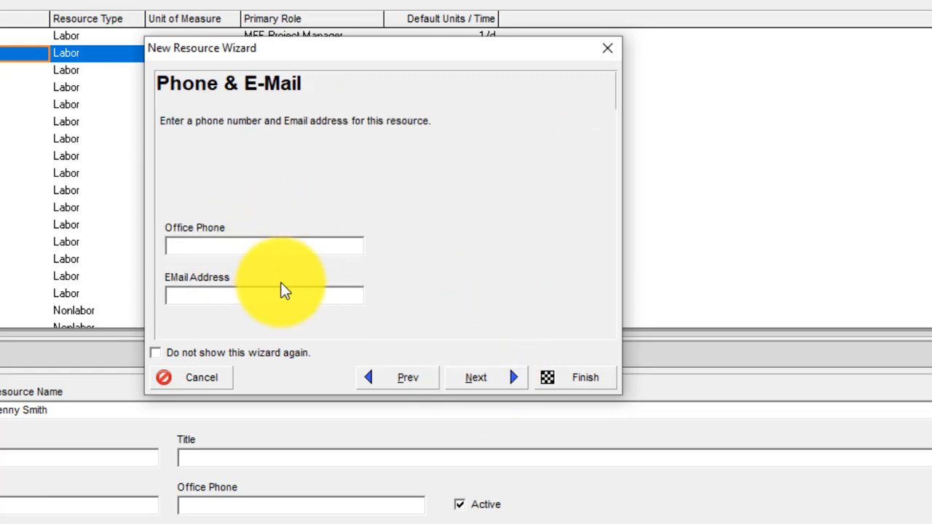
Leave phone and e-mail blank and assign PM.CM Contract Manager as the resource's primary role
left_click(472, 379)
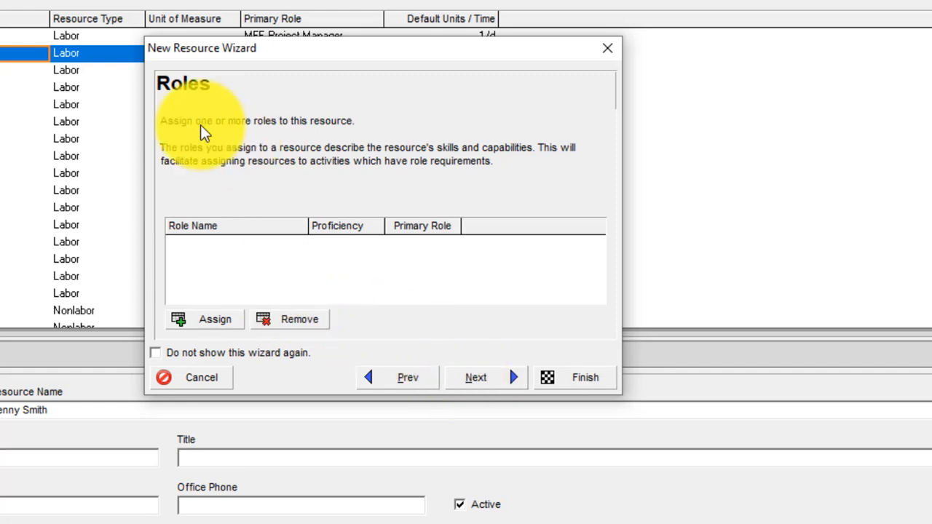
left_click(197, 321)
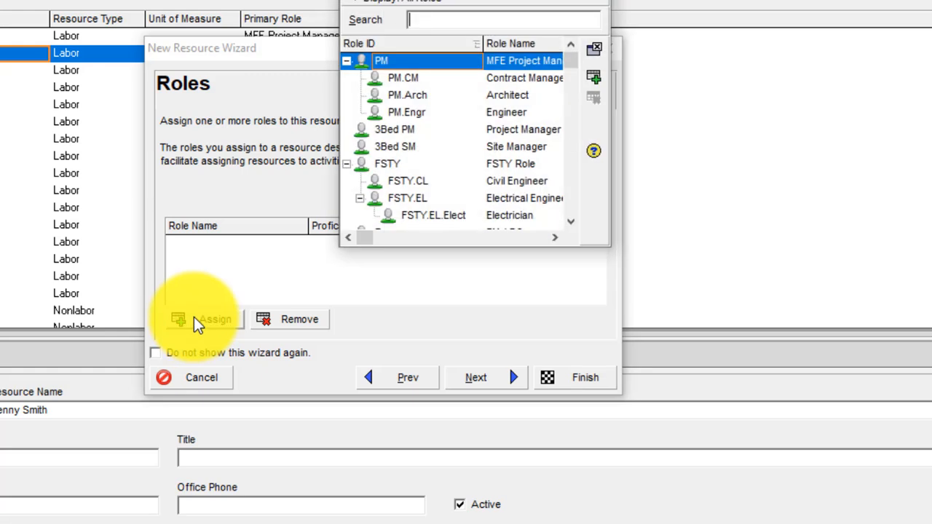
left_click(412, 82)
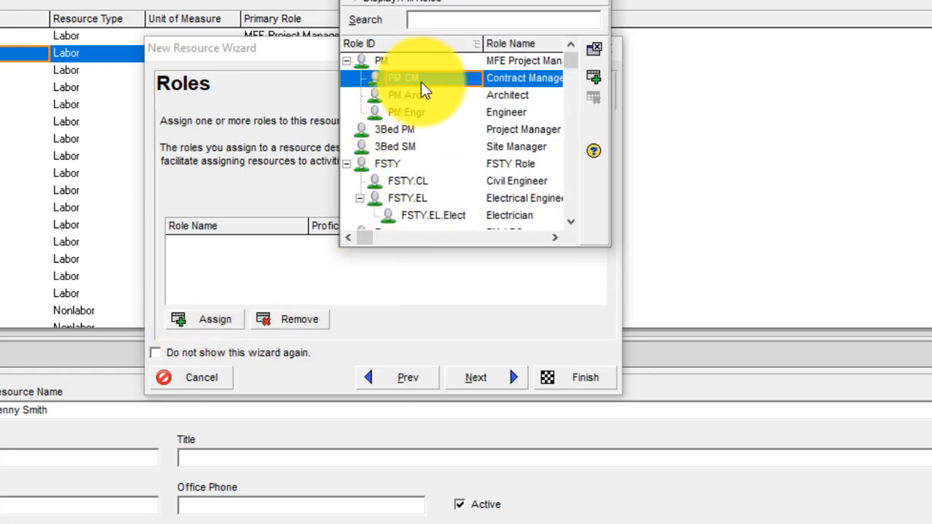
left_click(596, 80)
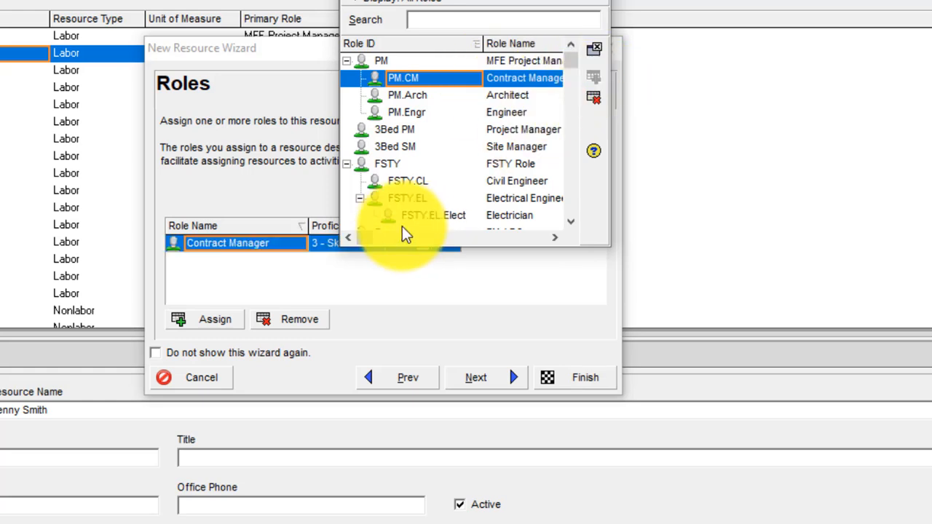
left_click_drag(502, 6, 925, 7)
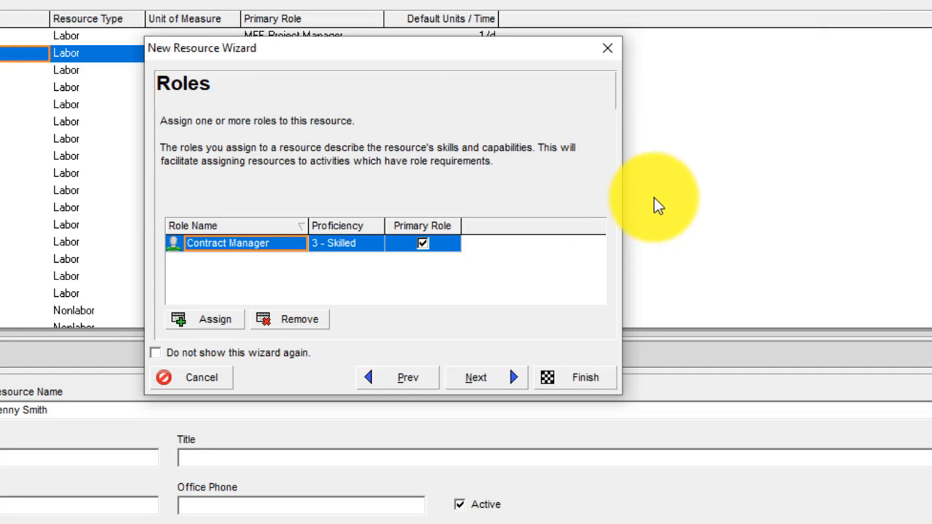
left_click(491, 382)
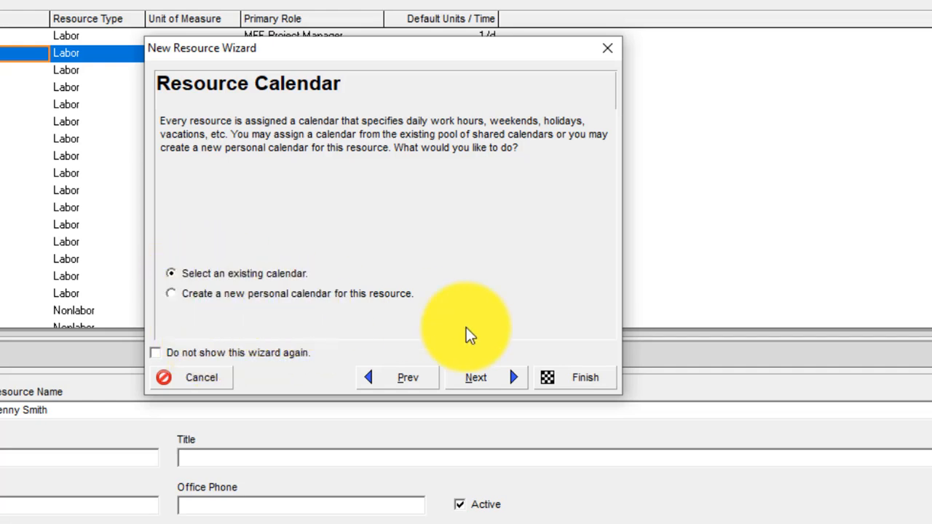
Keep the existing standard calendar and auto-computed actuals, then finish the new resource
left_click(480, 375)
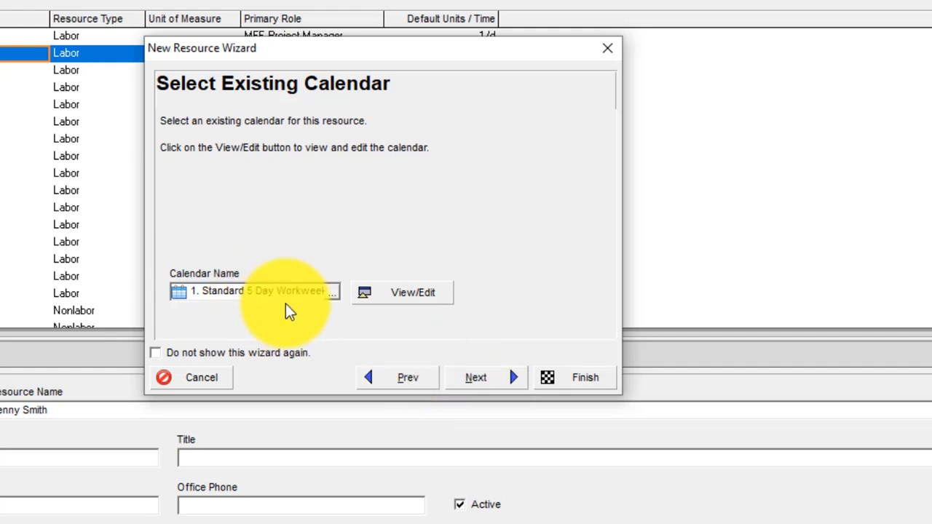
left_click(507, 378)
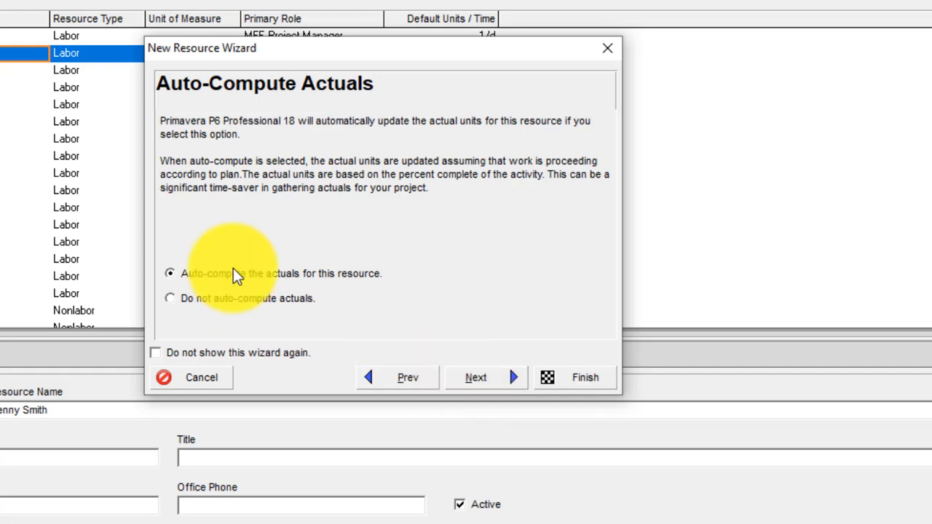
left_click(503, 370)
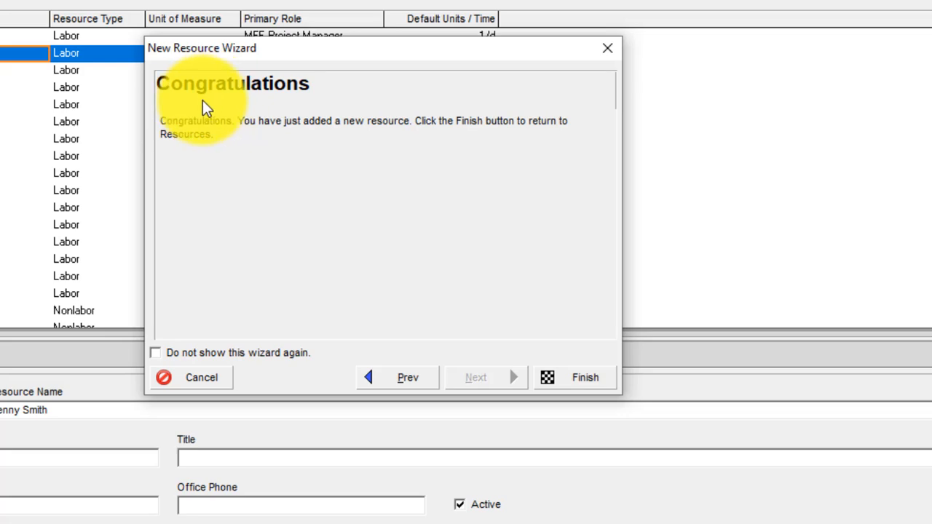
left_click(584, 375)
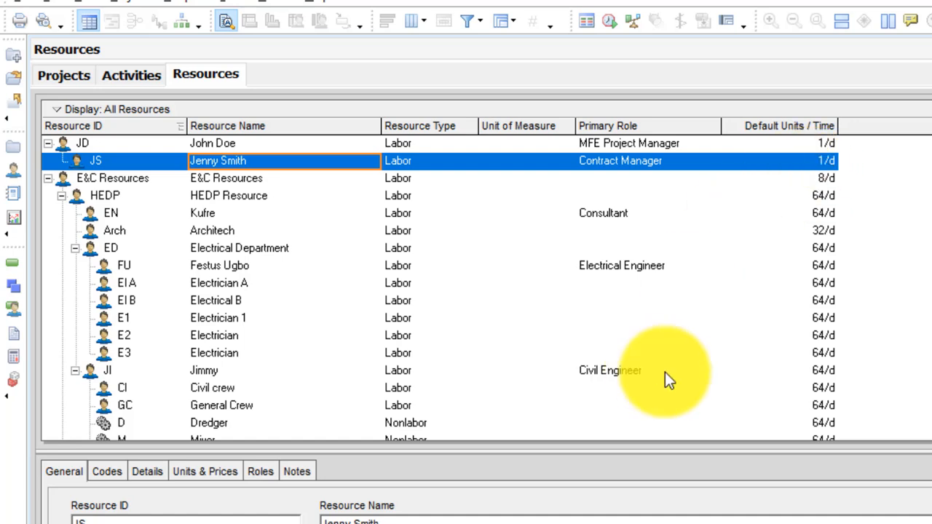
left_click(206, 472)
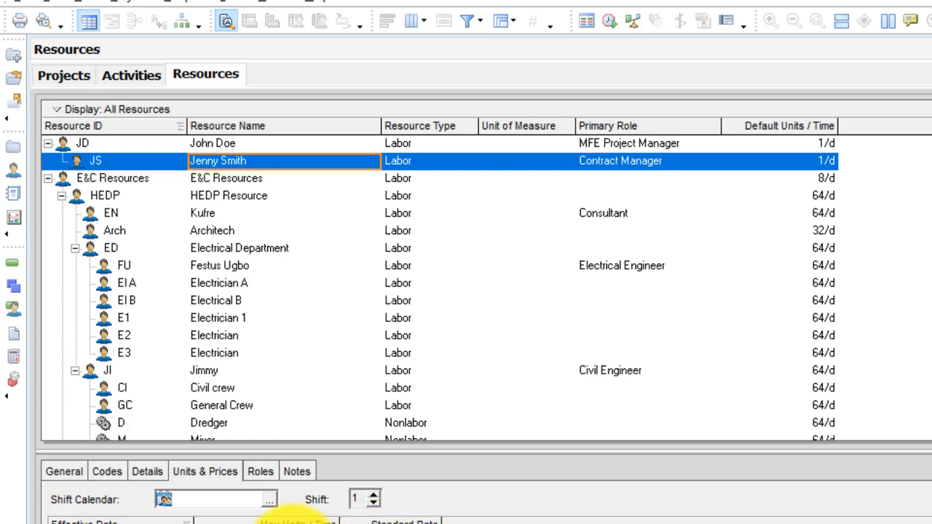
left_click(146, 473)
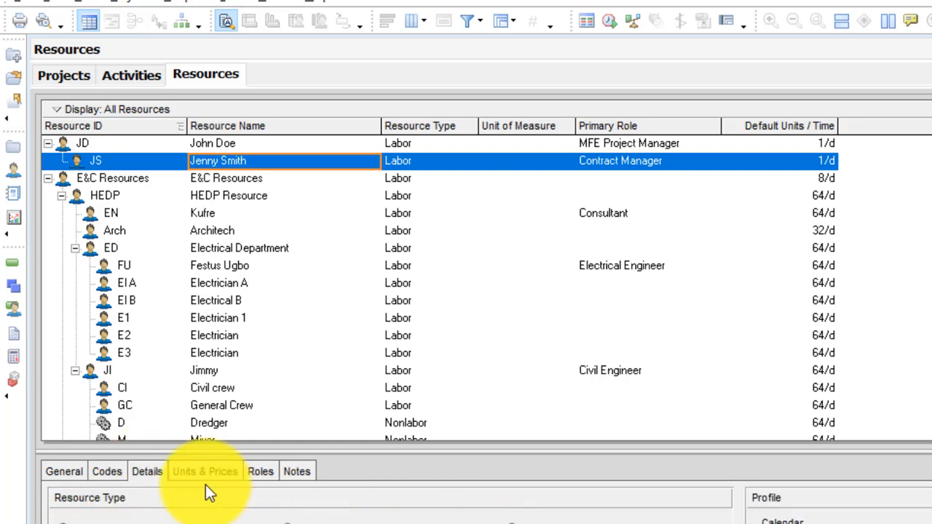
left_click(76, 474)
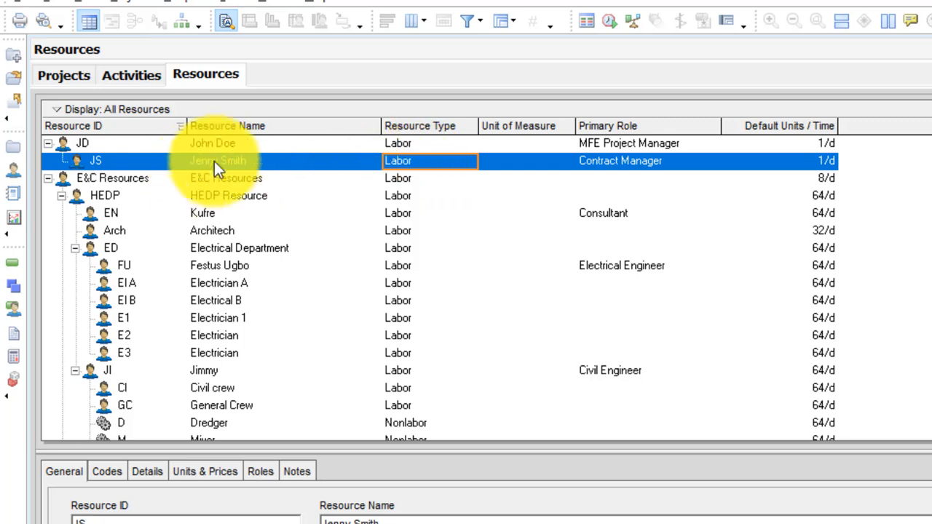
left_click(161, 160)
left_click(229, 143)
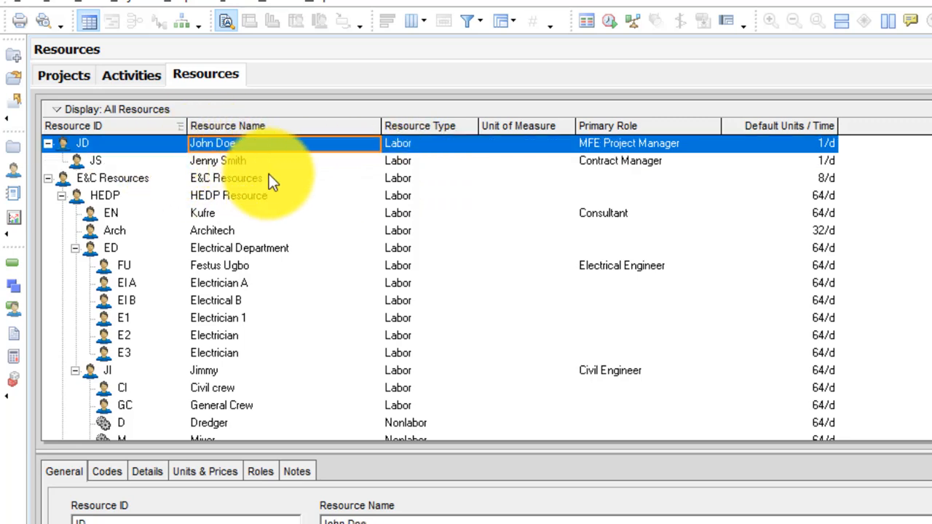
left_click(284, 163)
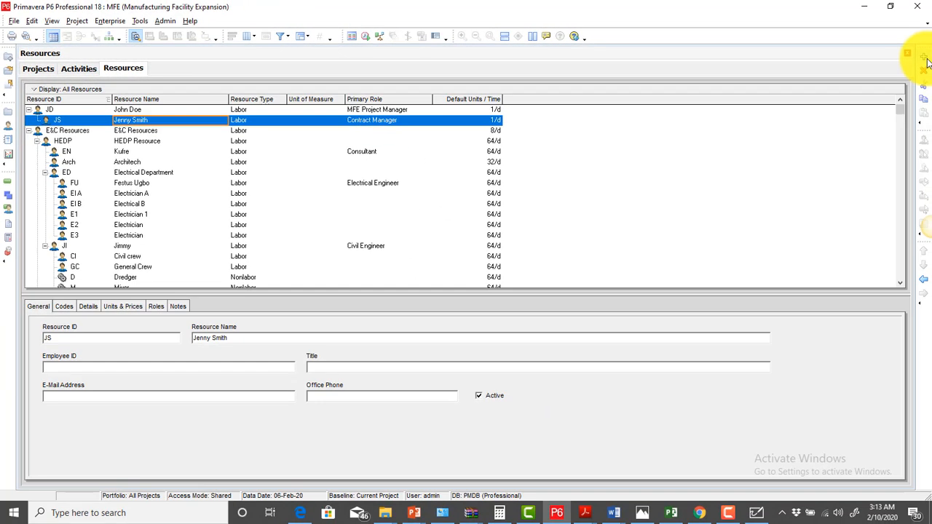
Cancel the New Resource Wizard and insert a (New Resource) row under the Contract Manager resource
left_click(923, 57)
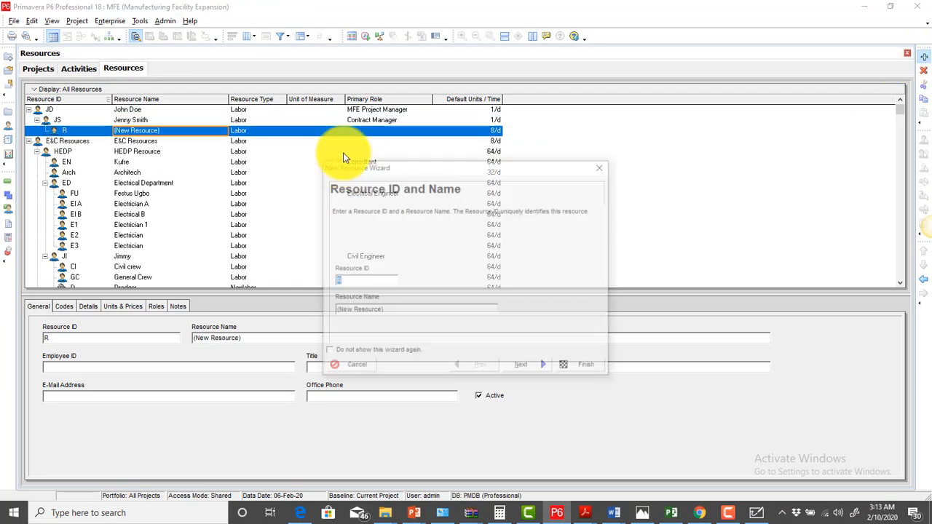
left_click(601, 173)
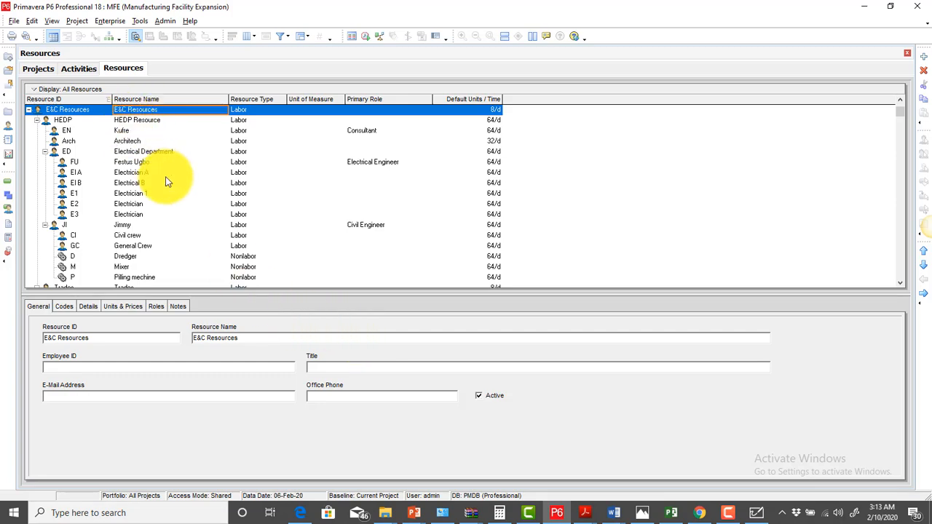
scroll(166, 181, "up", 1)
right_click(150, 120)
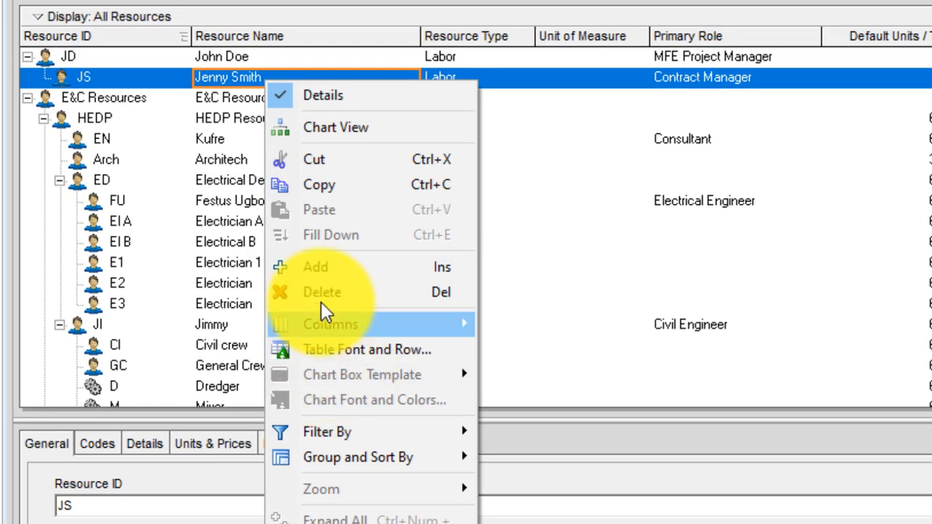
left_click(352, 267)
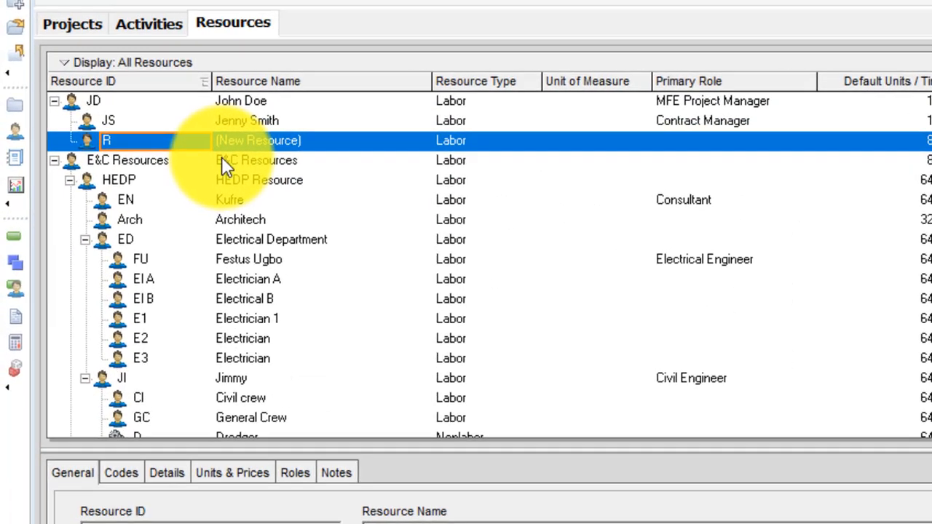
Give the new resource ID EK and enter the person's full name as its resource name
type("EK")
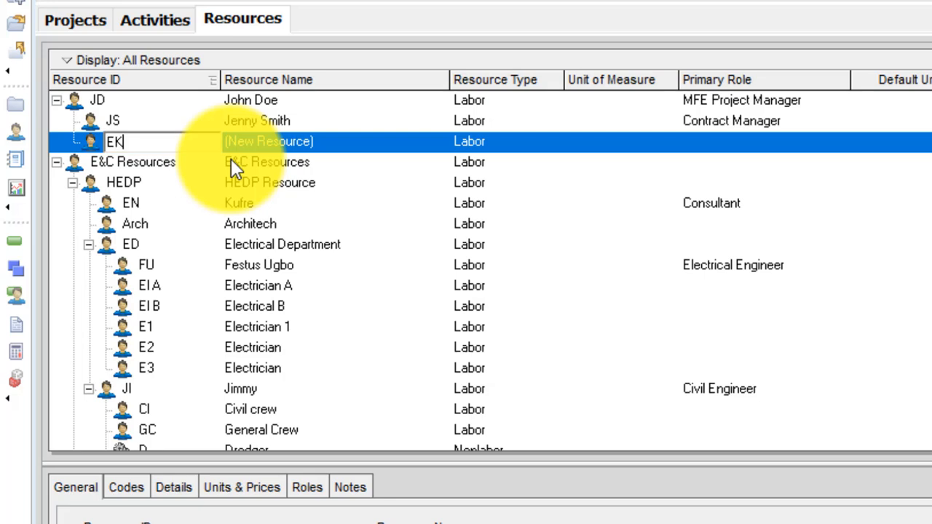
left_click(323, 145)
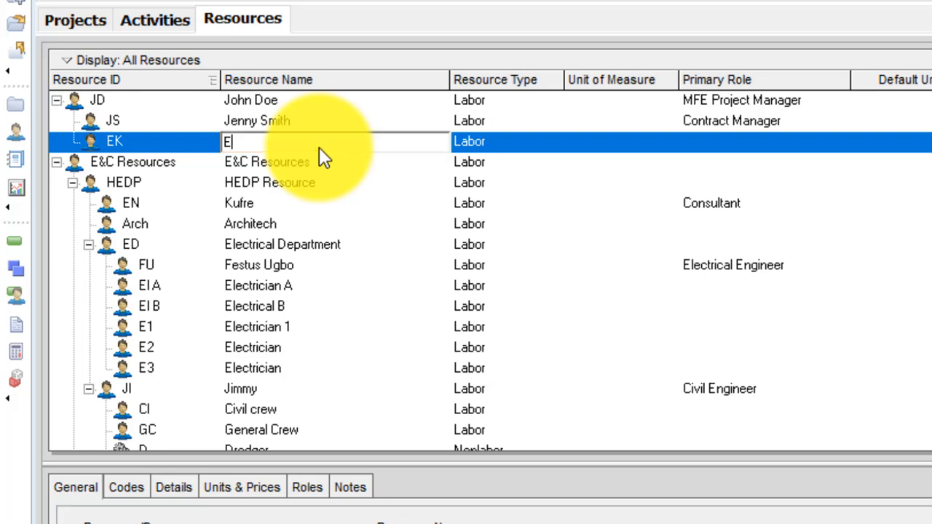
key("Return")
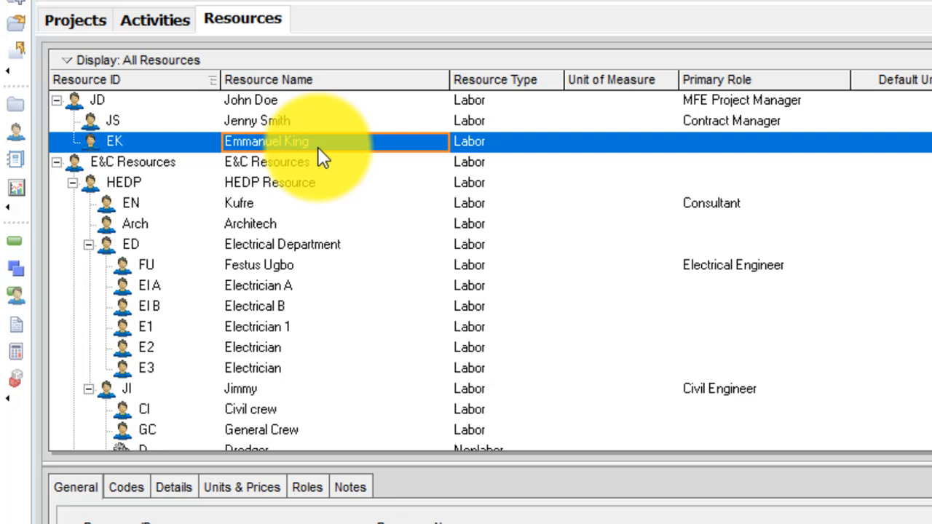
left_click(480, 144)
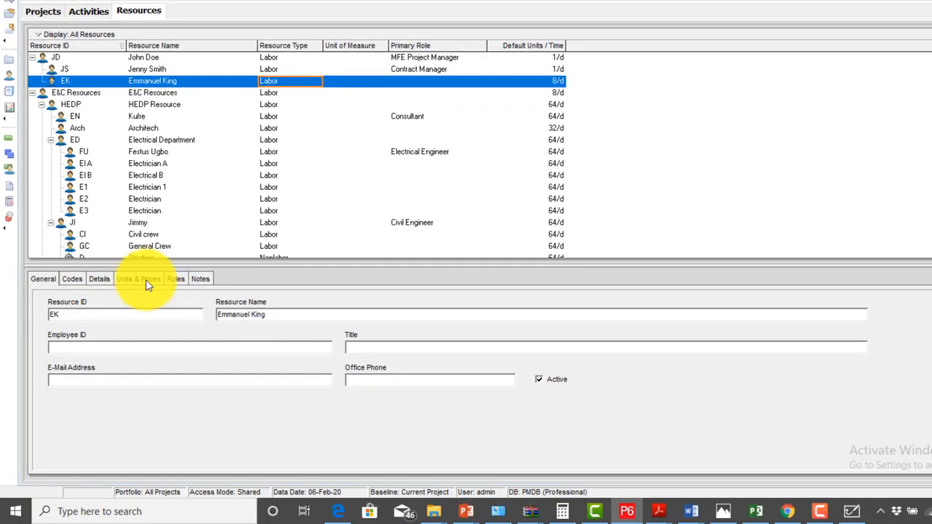
Set EK's 01-Jan-20 rate entry to 1/d max units with a new standard rate
left_click(214, 431)
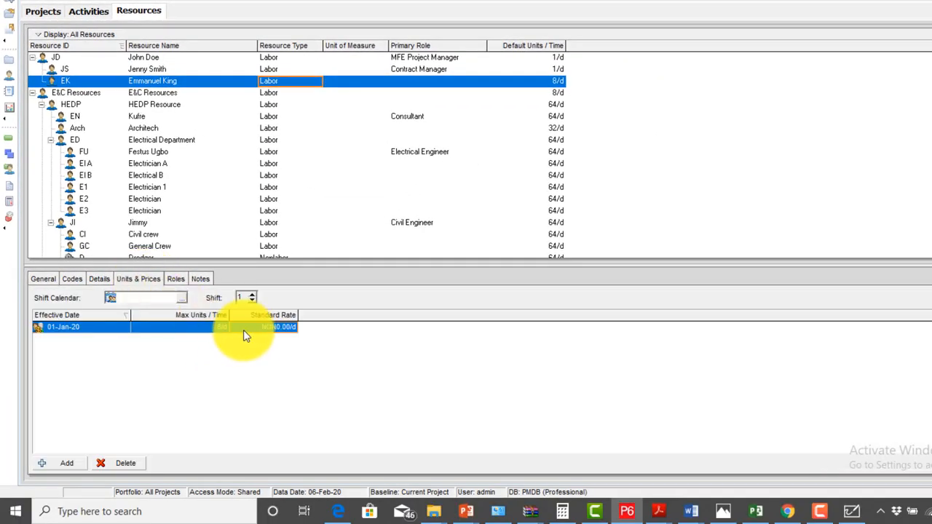
left_click(220, 330)
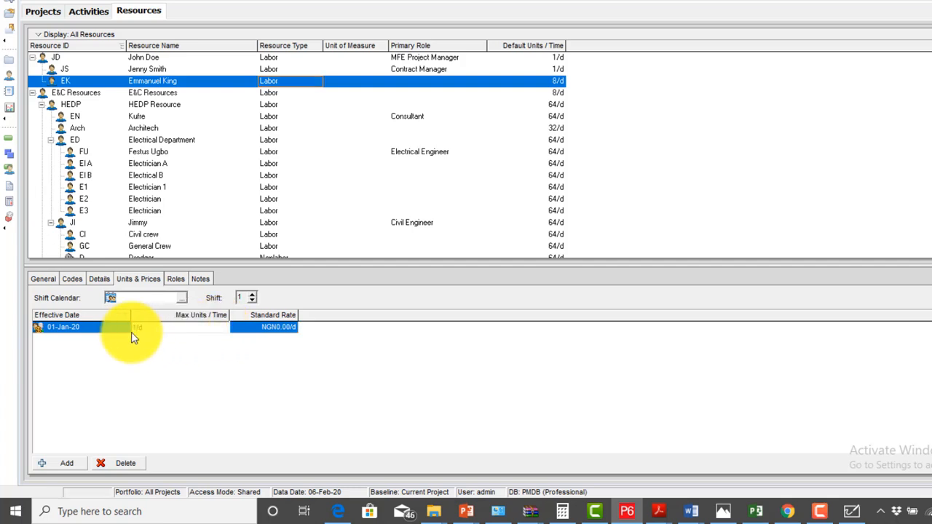
left_click(277, 328)
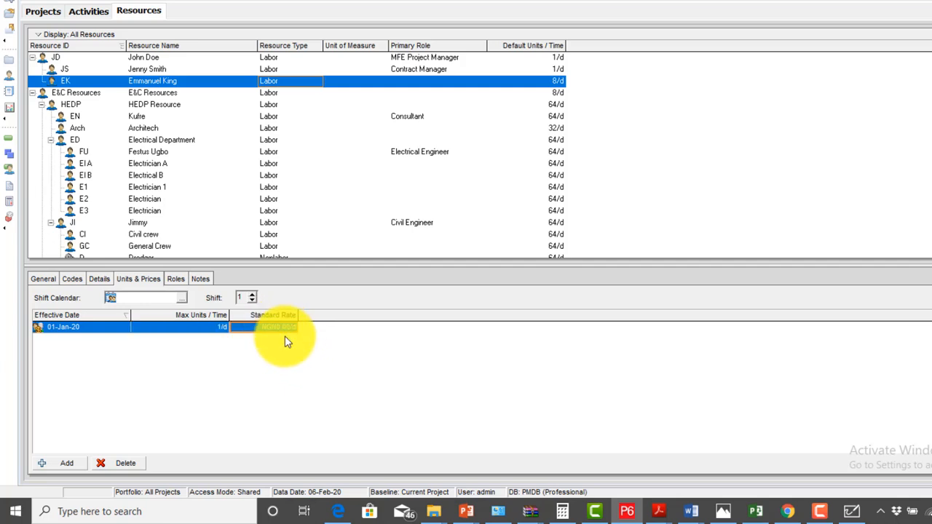
type("4")
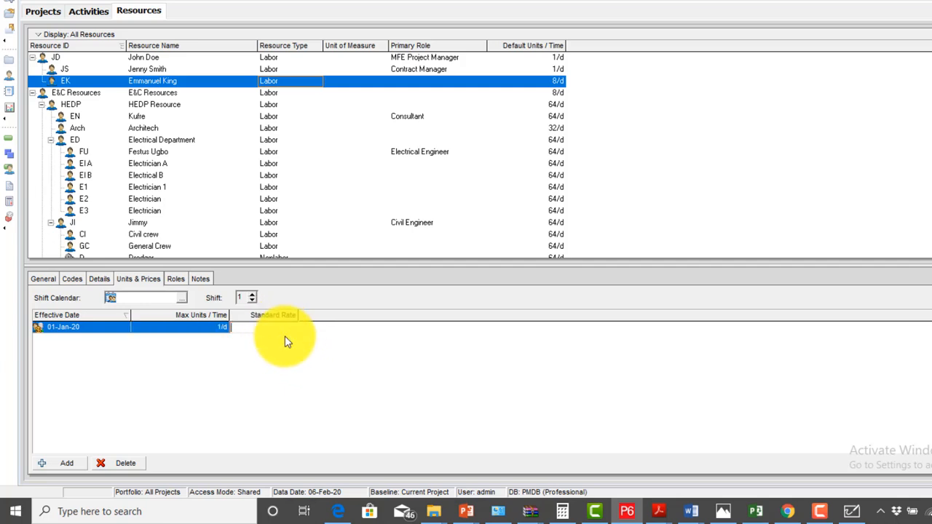
type("00")
key("Return")
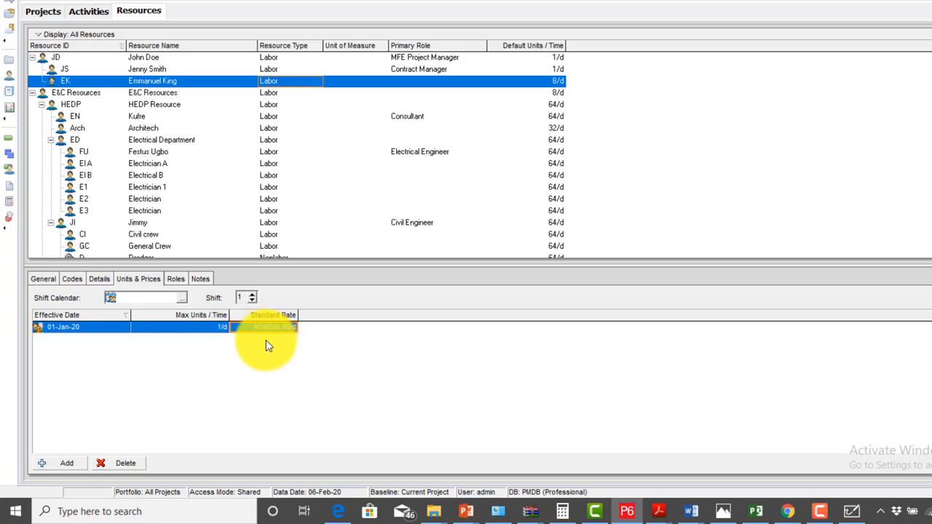
left_click(175, 280)
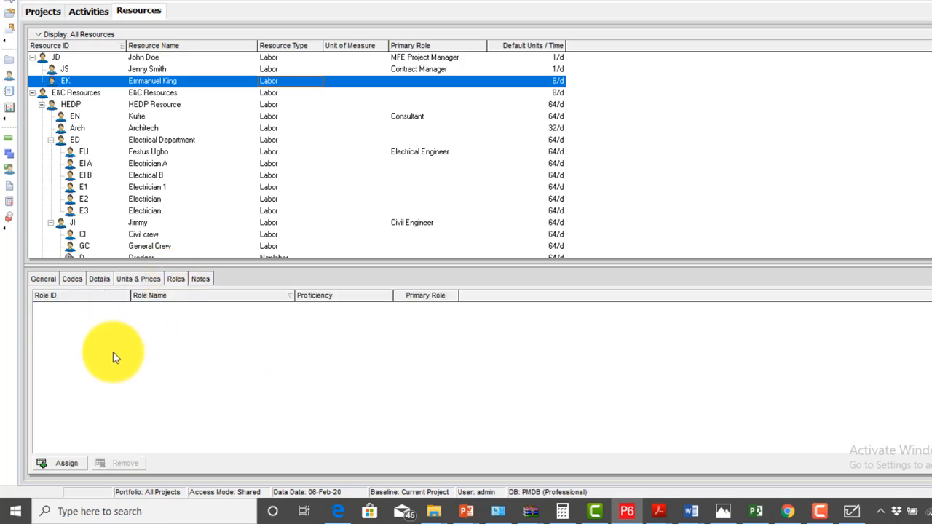
Assign PM.Arch Architect as EK's primary role, then view its Details
left_click(64, 463)
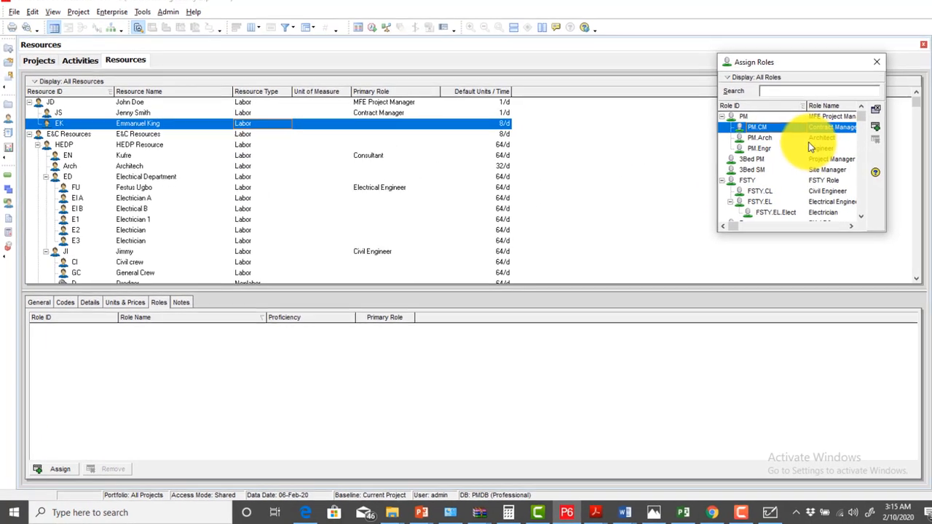
left_click(840, 96)
left_click(874, 127)
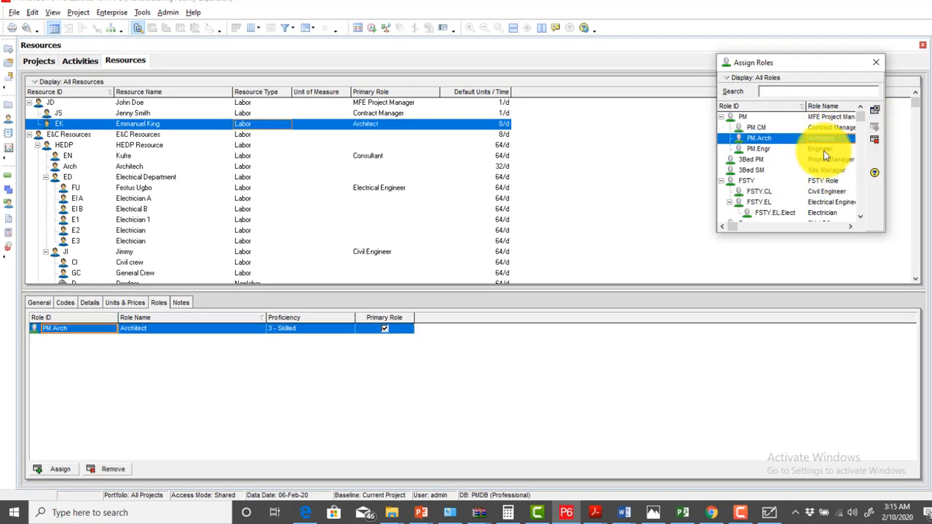
left_click(879, 62)
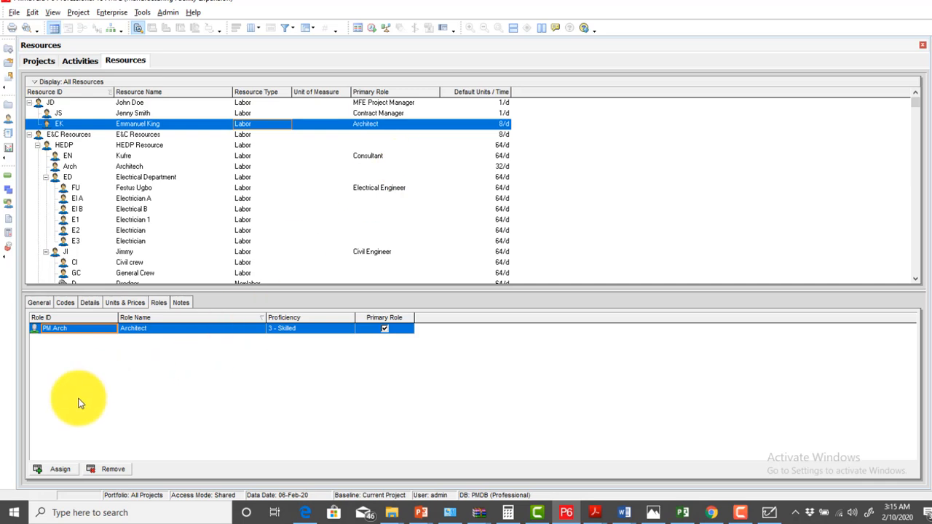
left_click(93, 302)
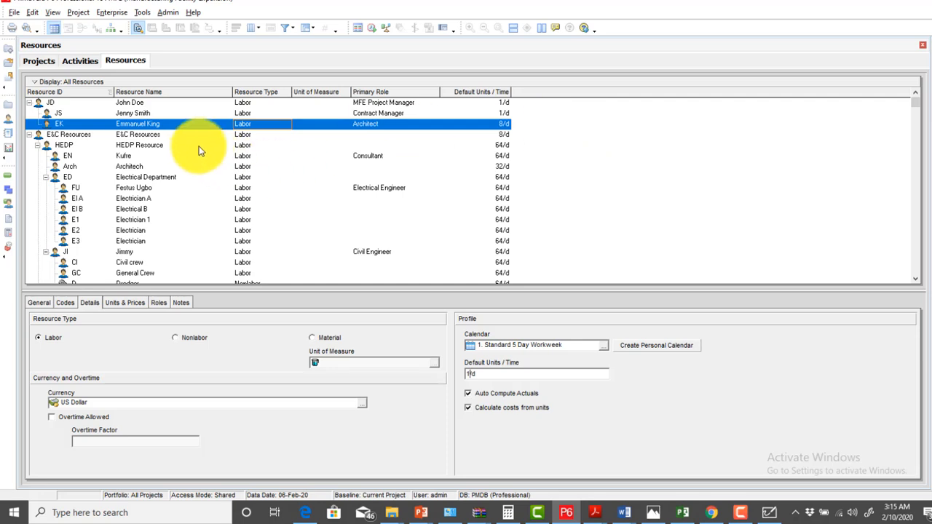
left_click(153, 135)
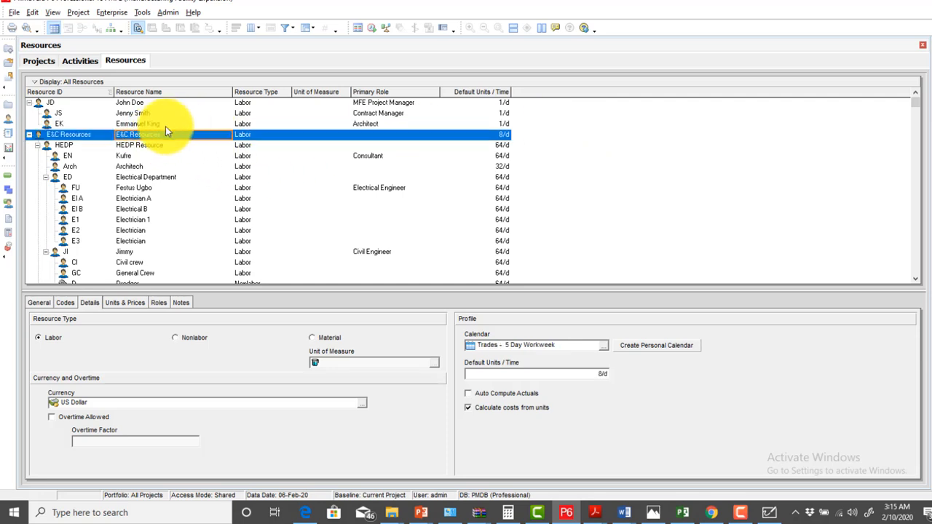
left_click(162, 126)
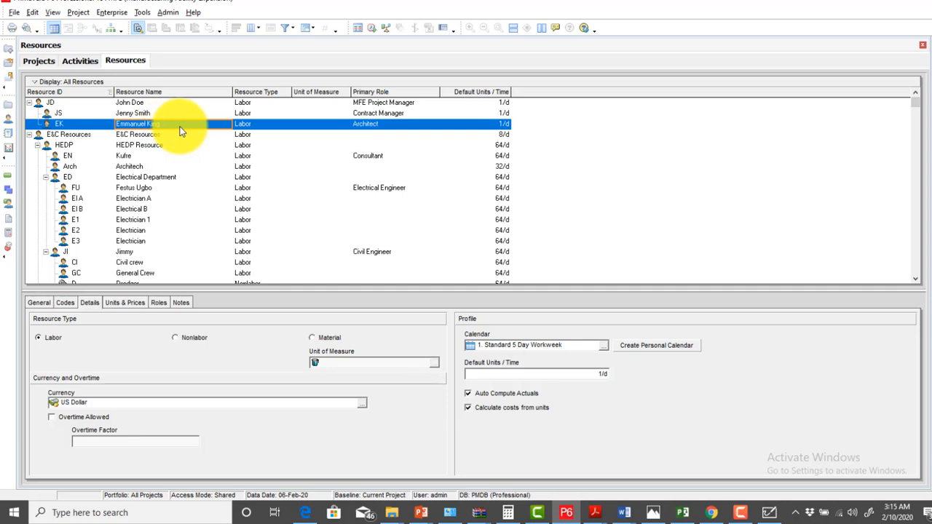
right_click(182, 131)
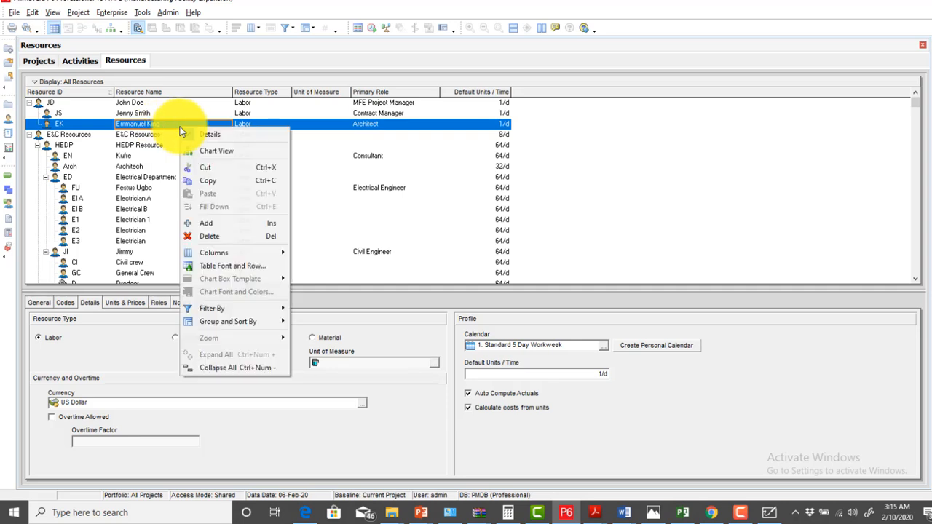
left_click(440, 6)
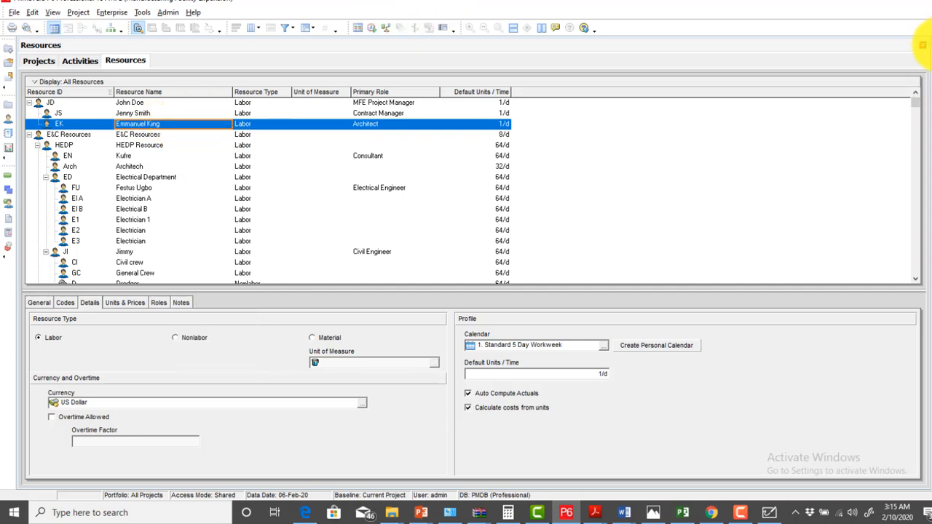
Start a new resource under EK with ID JK and the person's full name
key("Insert")
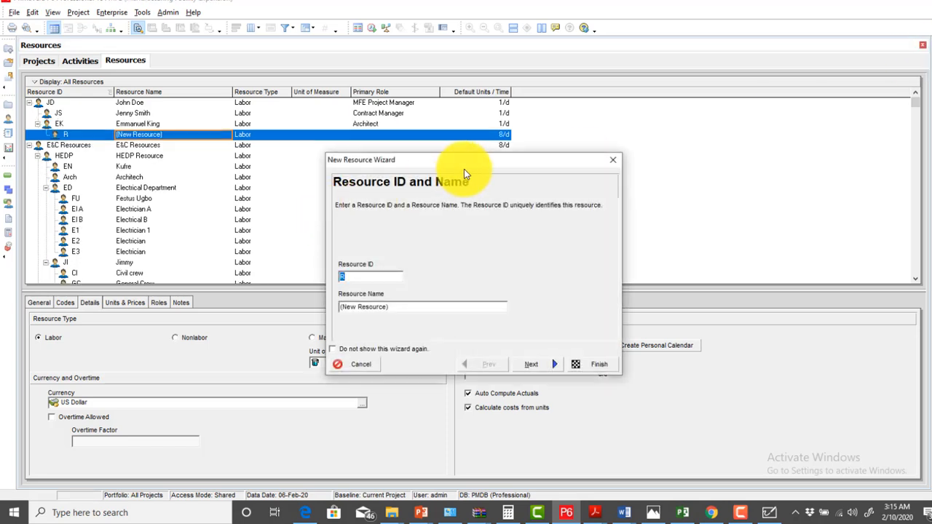
left_click_drag(470, 163, 445, 126)
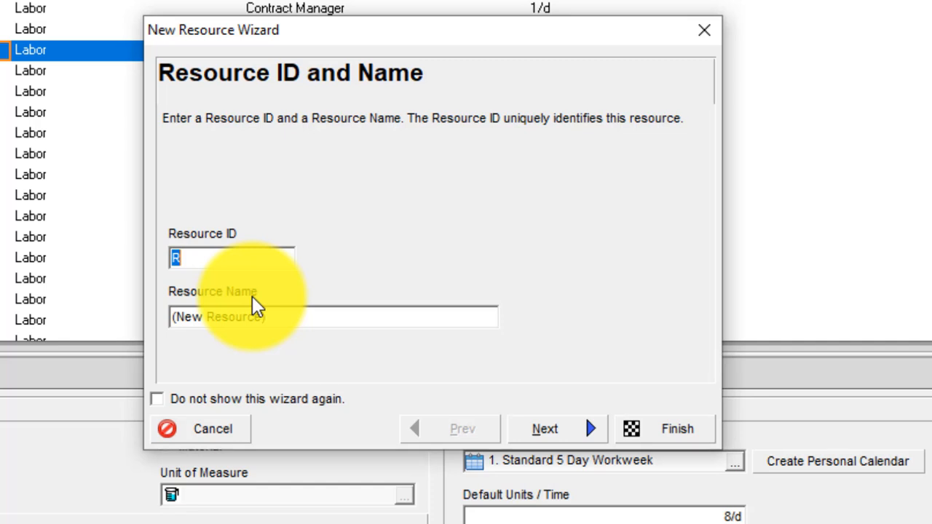
type("JK")
key("Tab")
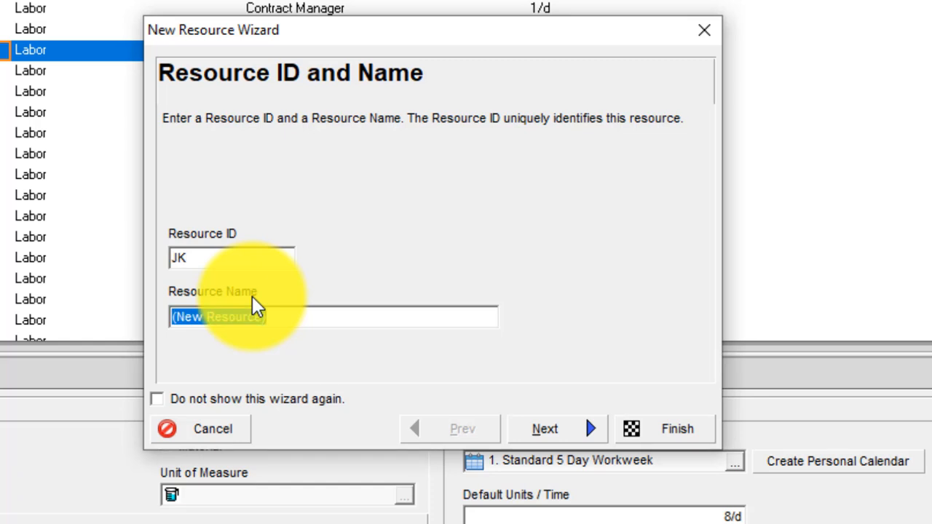
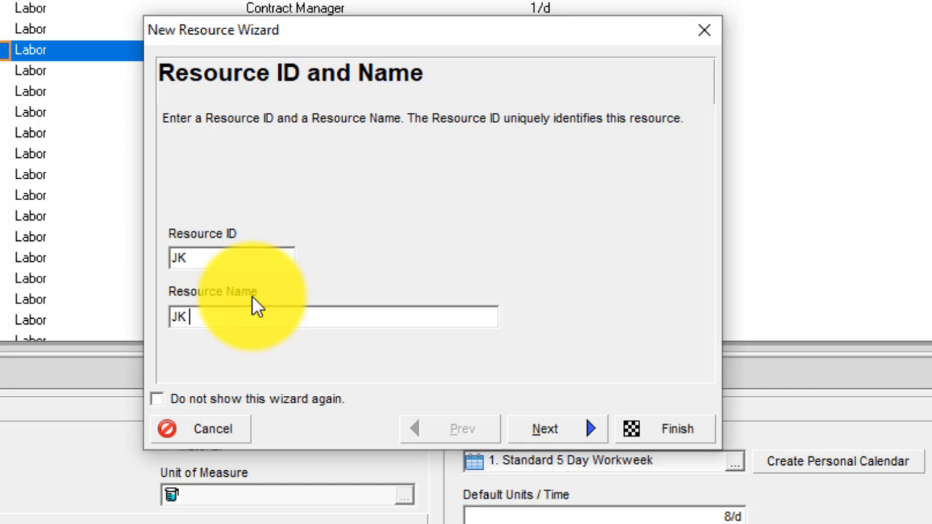
left_click(563, 431)
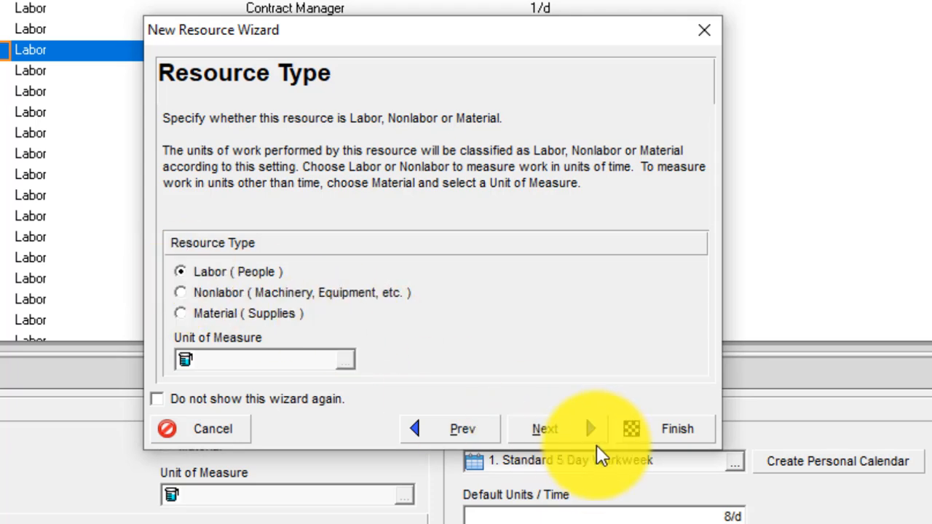
Keep JK as Labor, priced at NGN1,000.00/d with 2/d default and 8/d max units
left_click(583, 430)
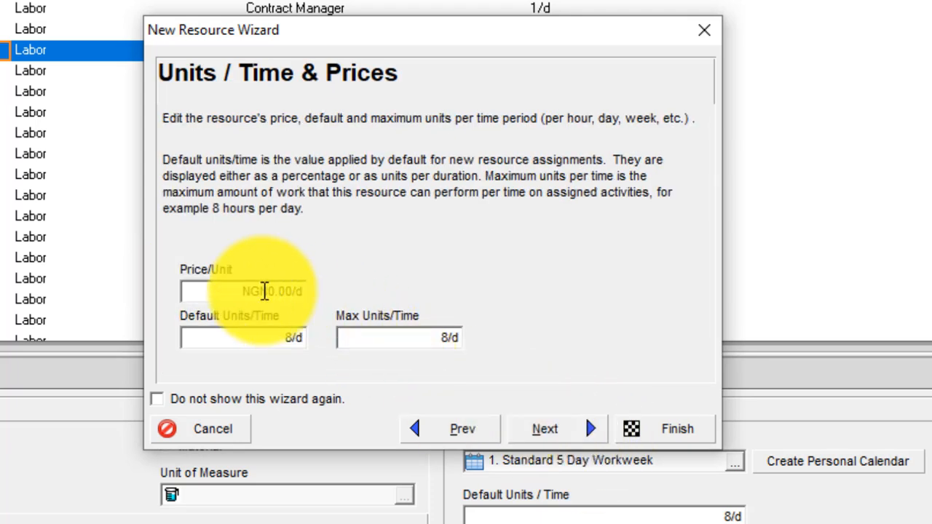
left_click(272, 292)
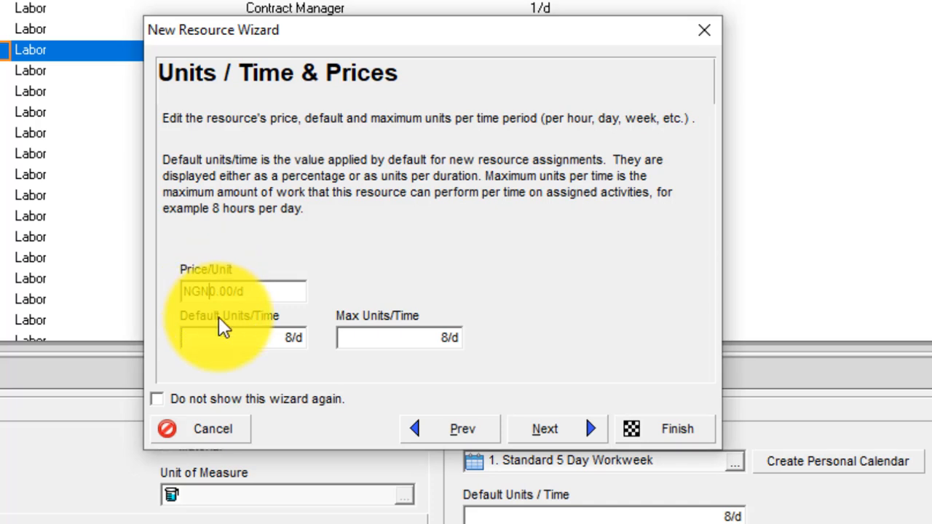
type("100")
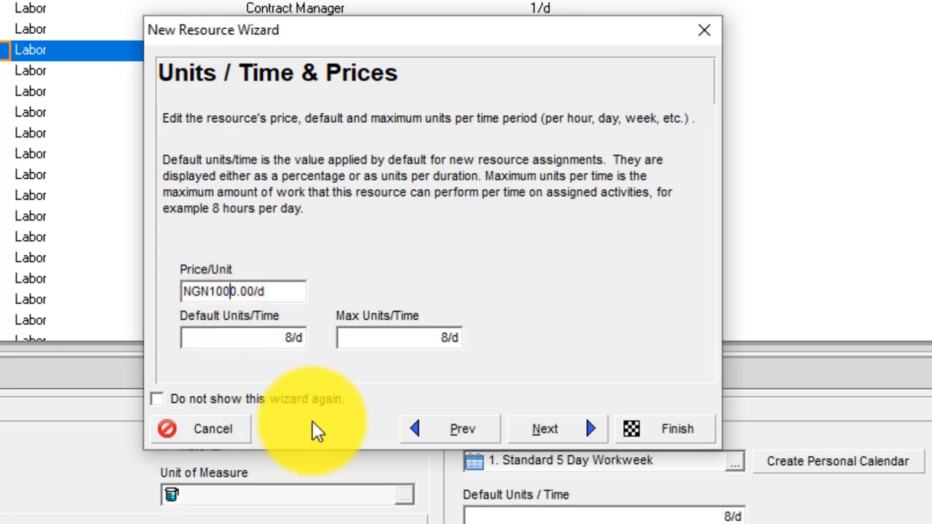
left_click(294, 338)
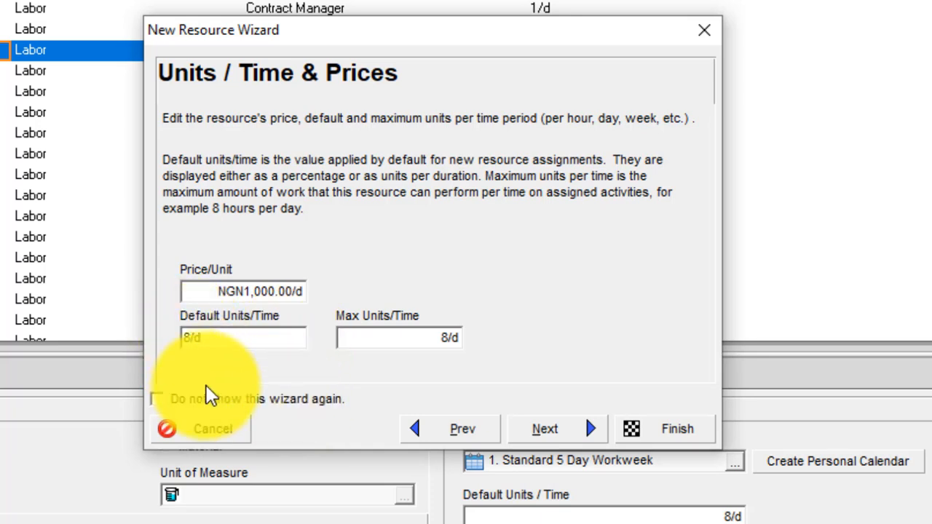
key("BackSpace")
type("2")
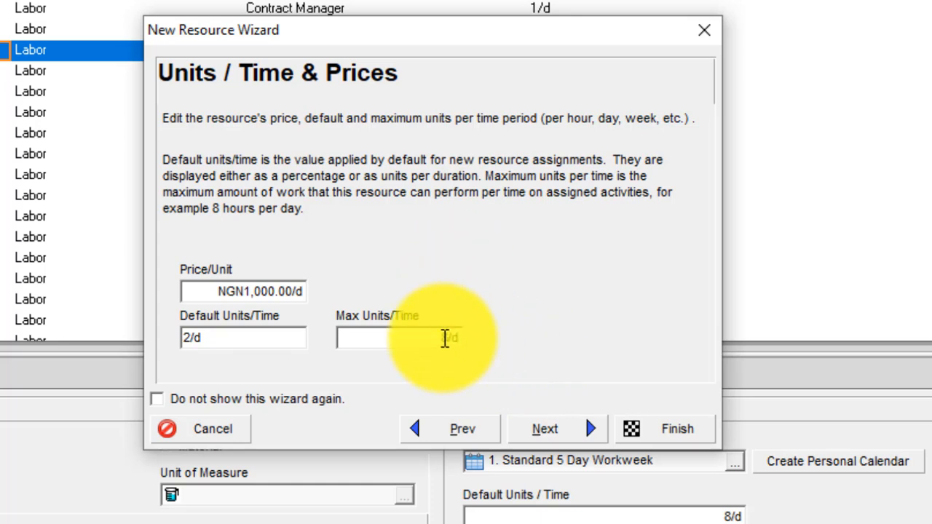
left_click(449, 343)
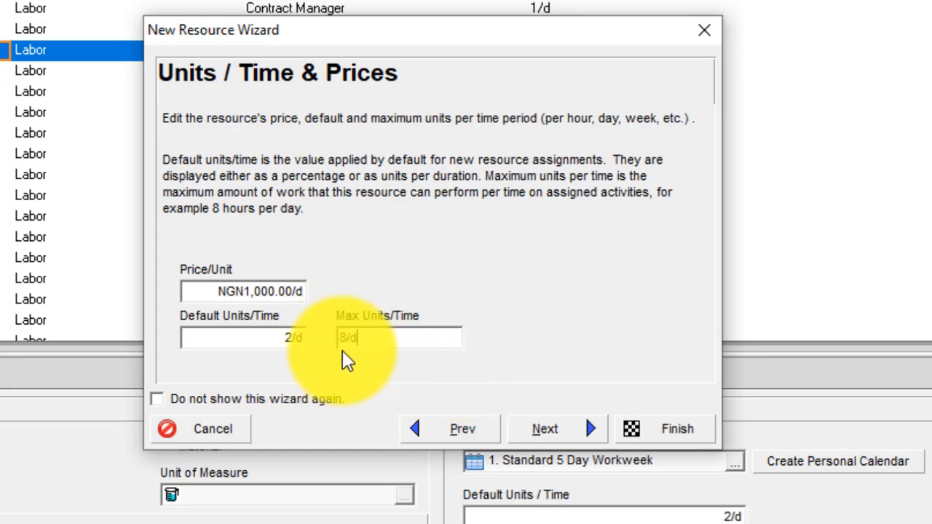
left_click(386, 237)
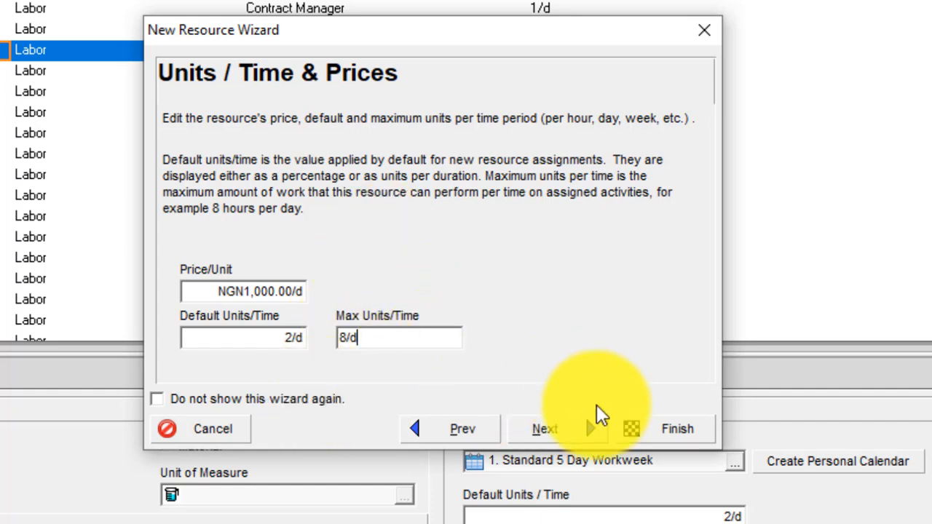
left_click(567, 440)
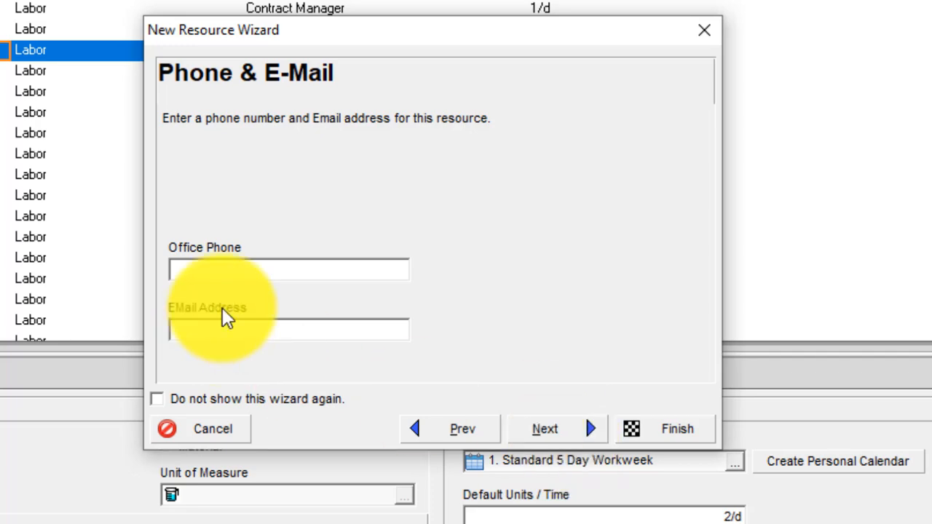
Skip contact details and assign PM.Engr Engineer as the primary role at 3 - Skilled
left_click(544, 437)
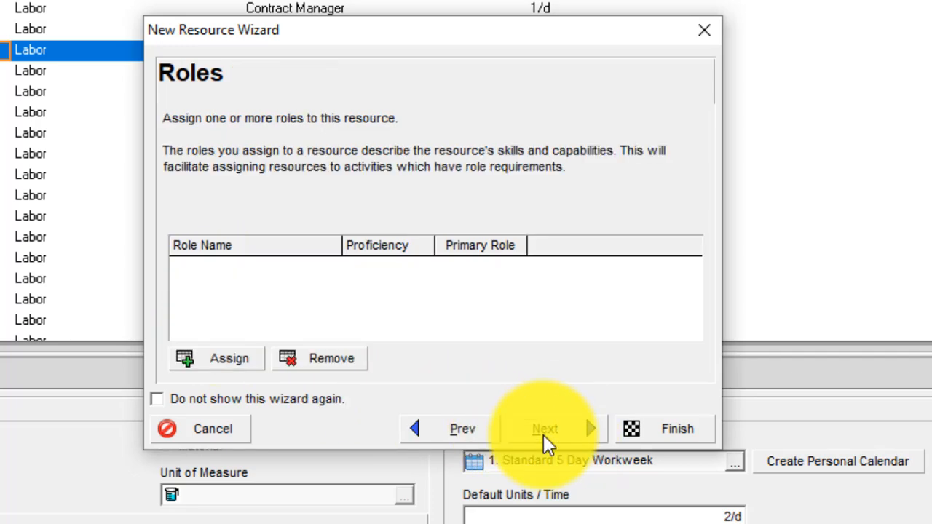
left_click(211, 366)
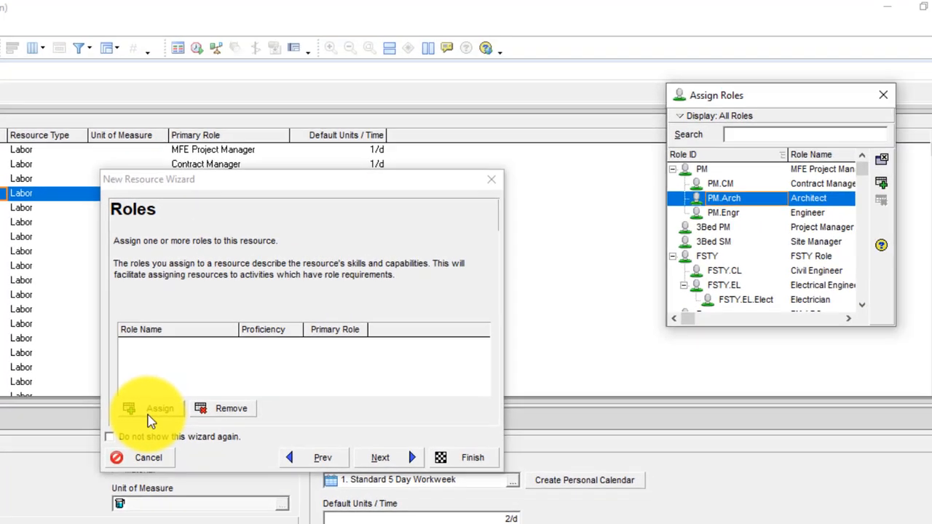
left_click(743, 215)
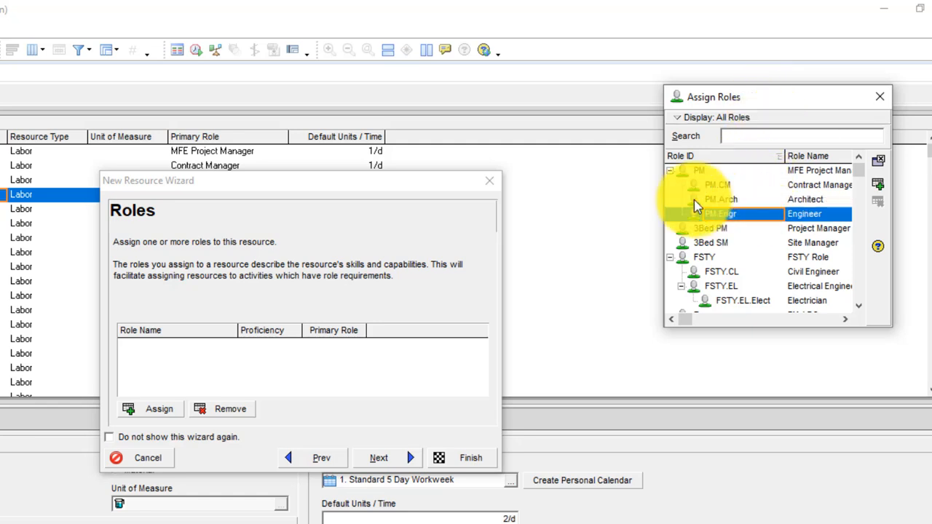
left_click(881, 187)
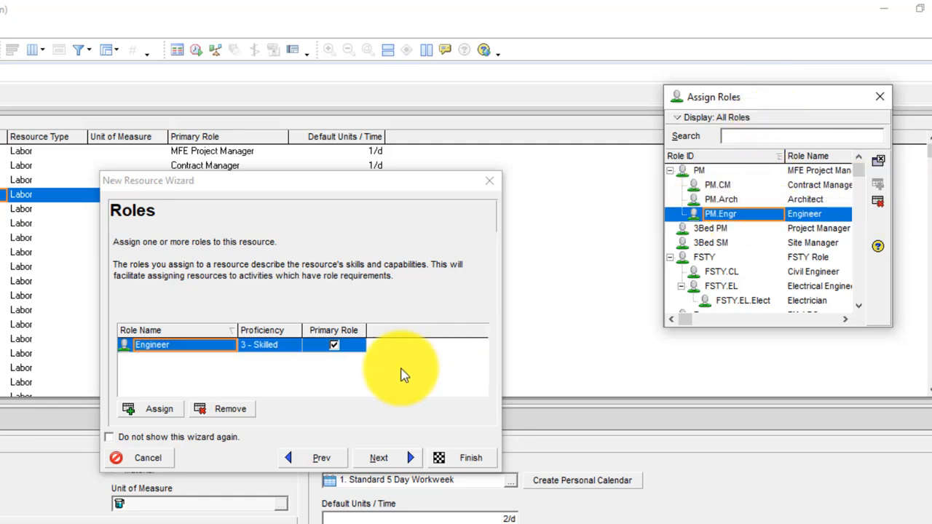
left_click(386, 459)
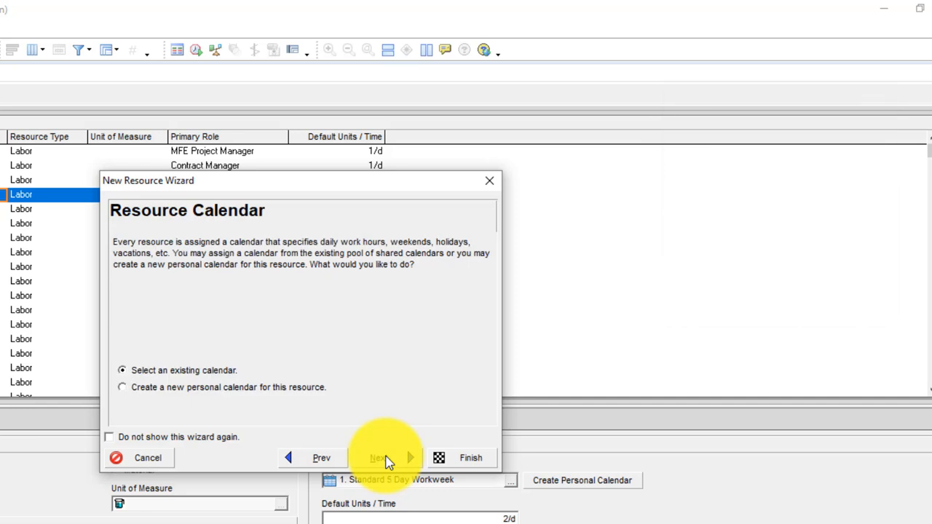
Keep the Standard 5 Day Workweek calendar and default actuals, reaching the Congratulations step
left_click(377, 462)
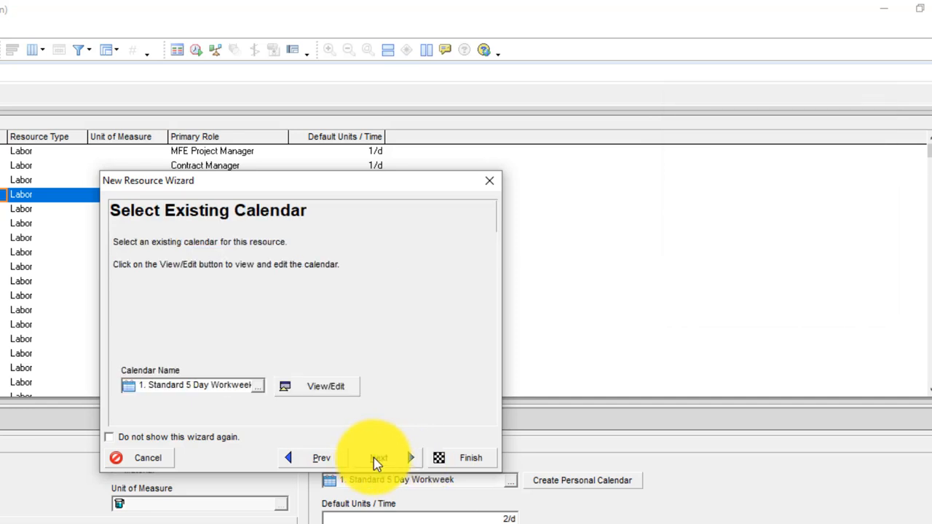
left_click(375, 460)
left_click(374, 459)
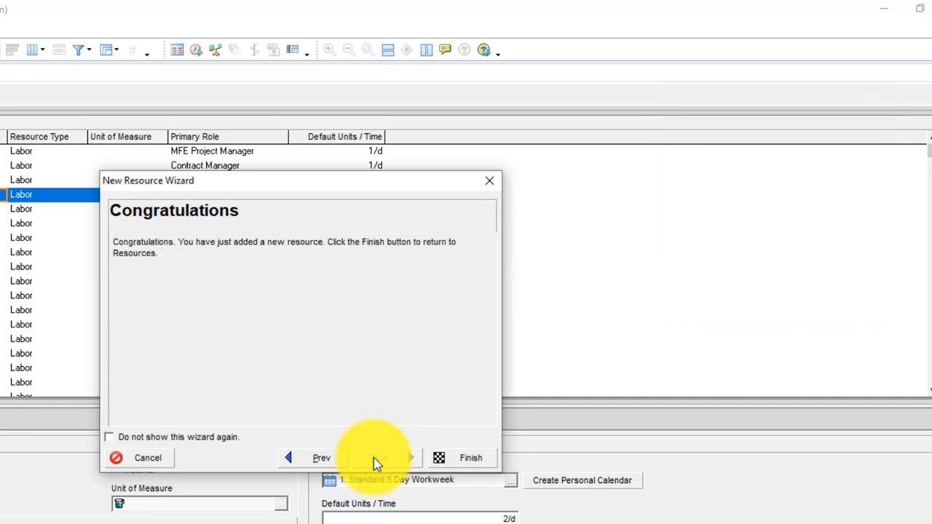
Finish the wizard and review the top resource rows, ending on the new JK Engineer resource
left_click(450, 462)
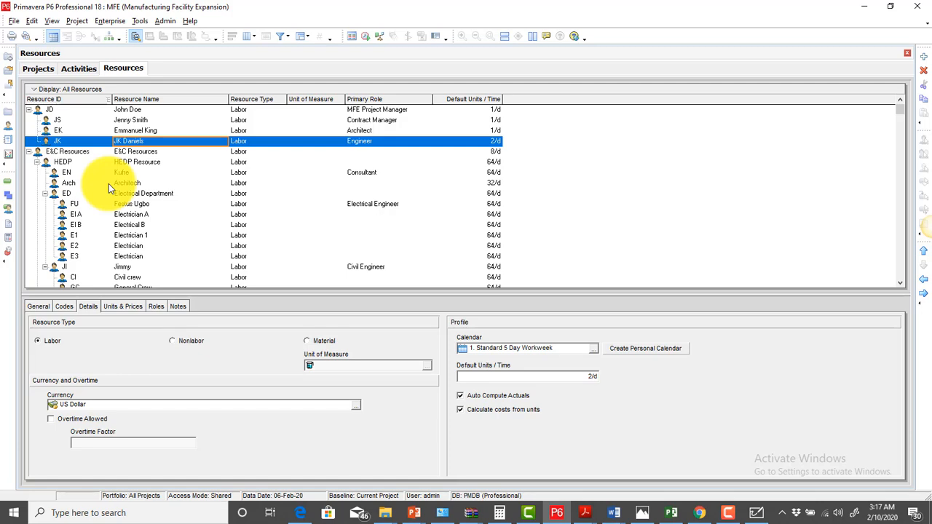
left_click(158, 109)
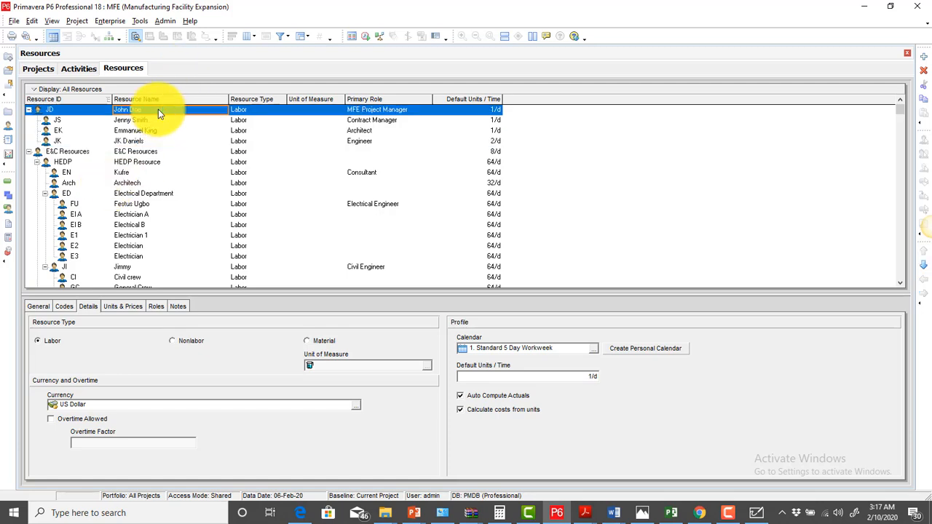
left_click(144, 120)
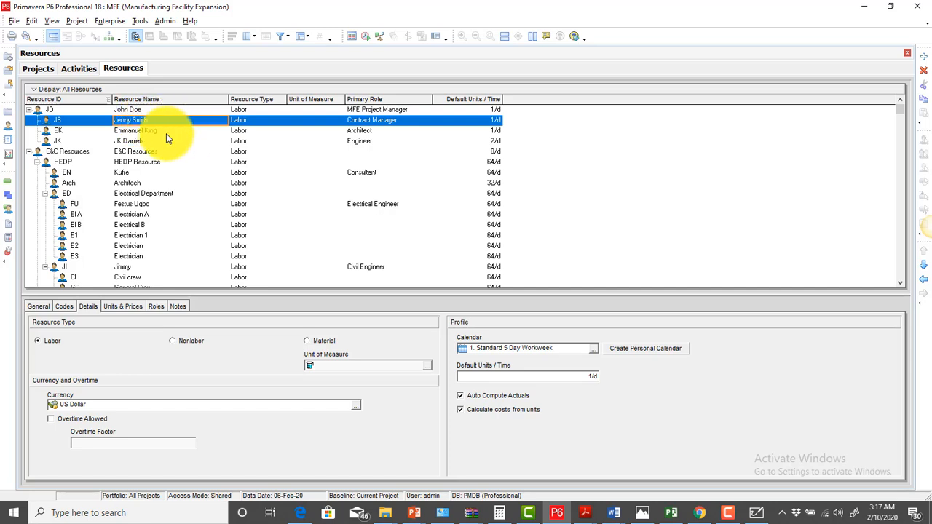
left_click(166, 133)
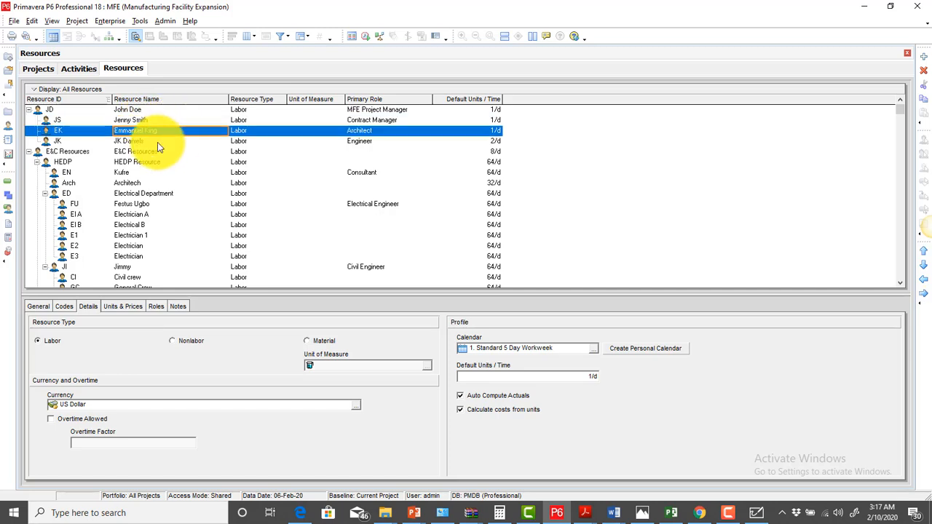
left_click(158, 142)
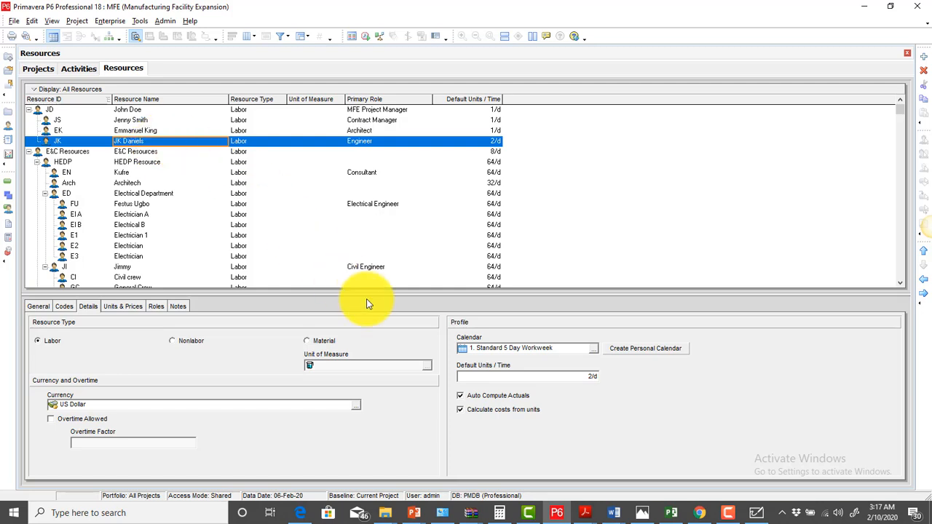
Add a new resource after the engineer row with ID MFE LR and name MFE Labour Resource
right_click(161, 142)
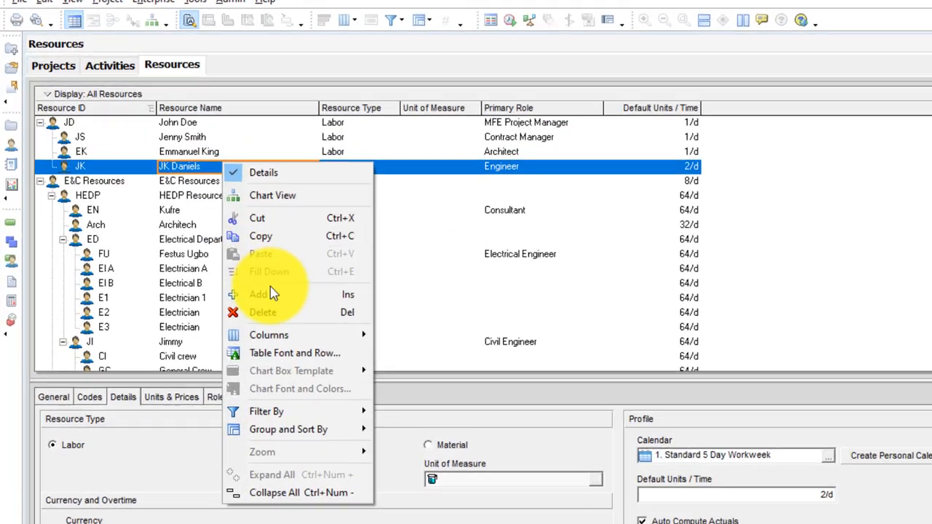
left_click(270, 294)
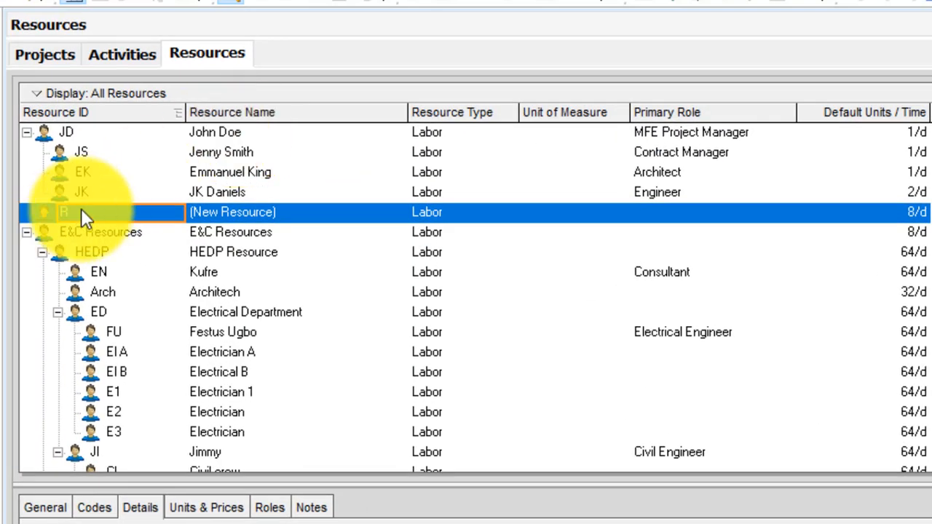
left_click(81, 210)
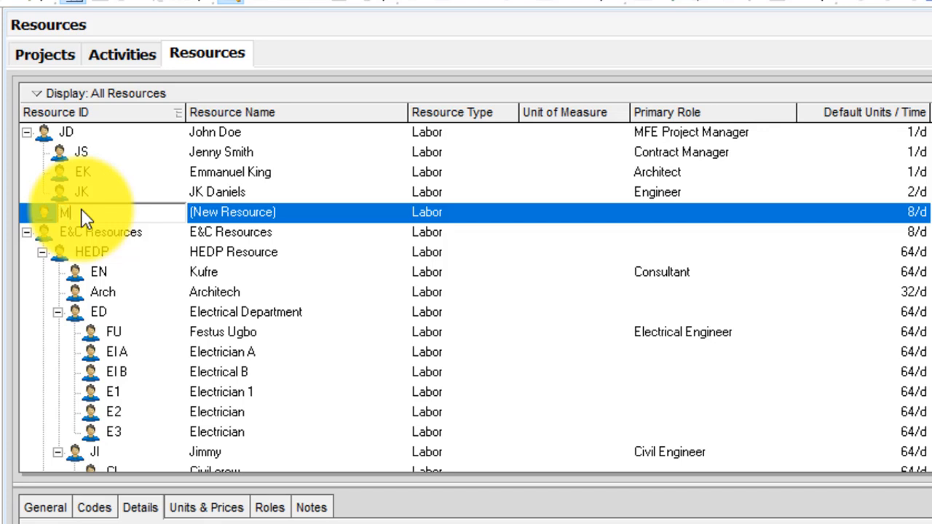
type("MFE LR")
left_click(267, 209)
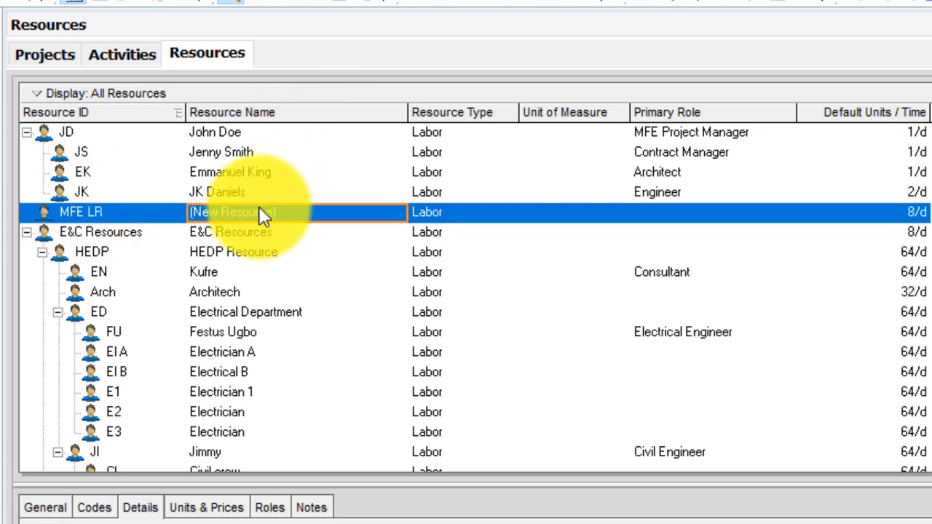
type("MFE ")
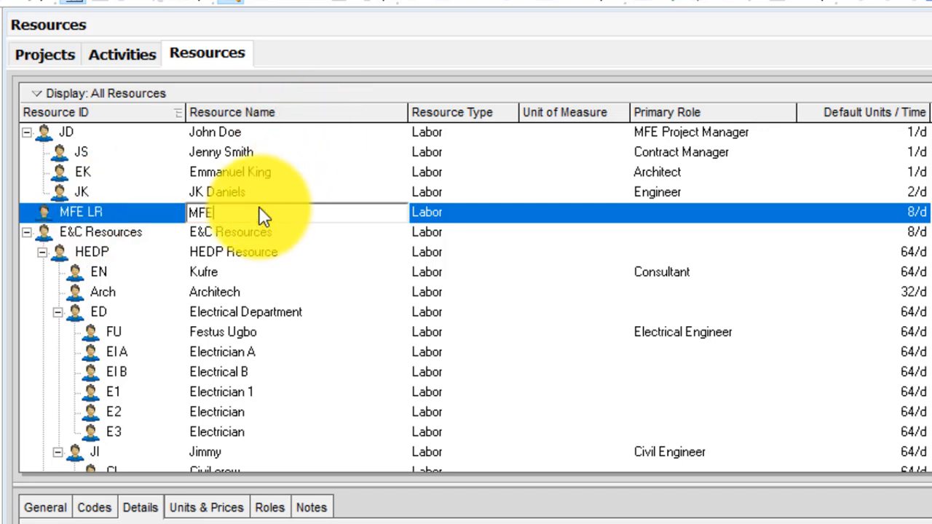
type("Labour Resource")
key("Return")
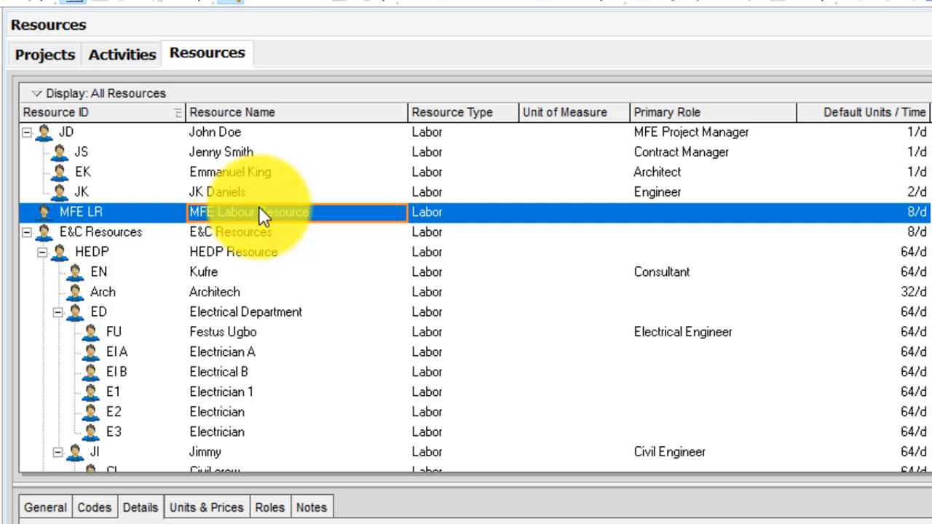
Rename the resource to MFE Non Labour Resource and begin editing its ID before LR
left_click(259, 206)
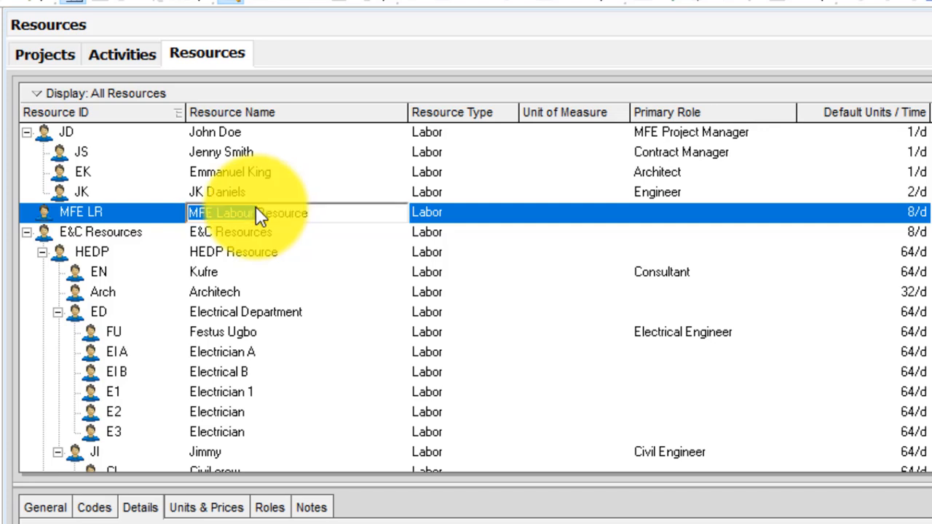
left_click(217, 218)
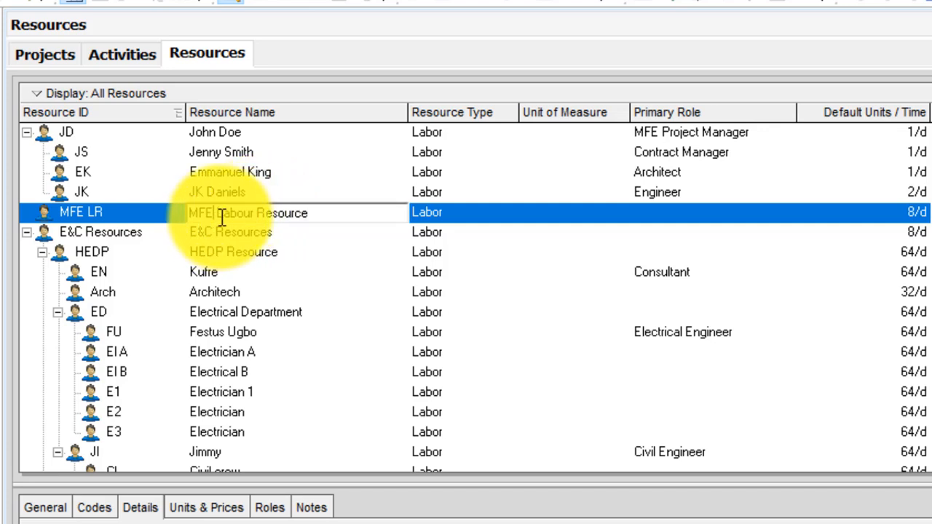
type("Non")
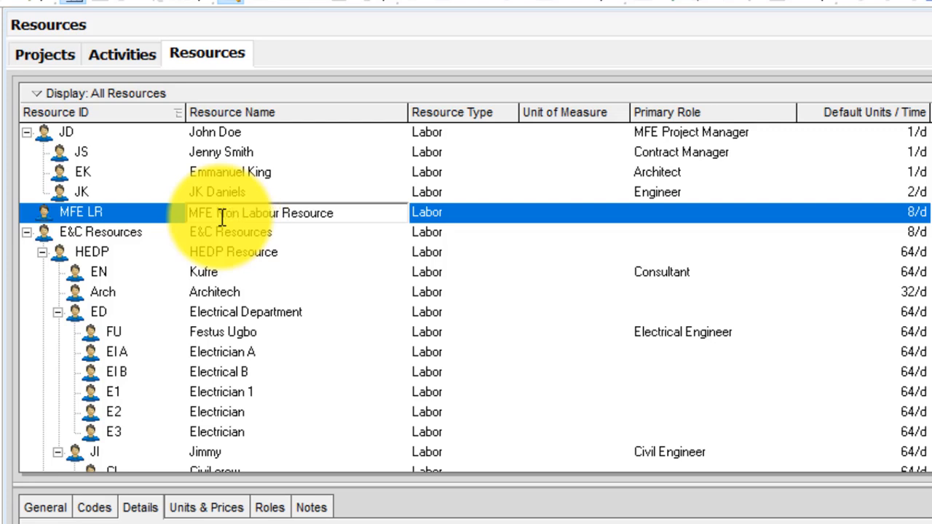
left_click(106, 211)
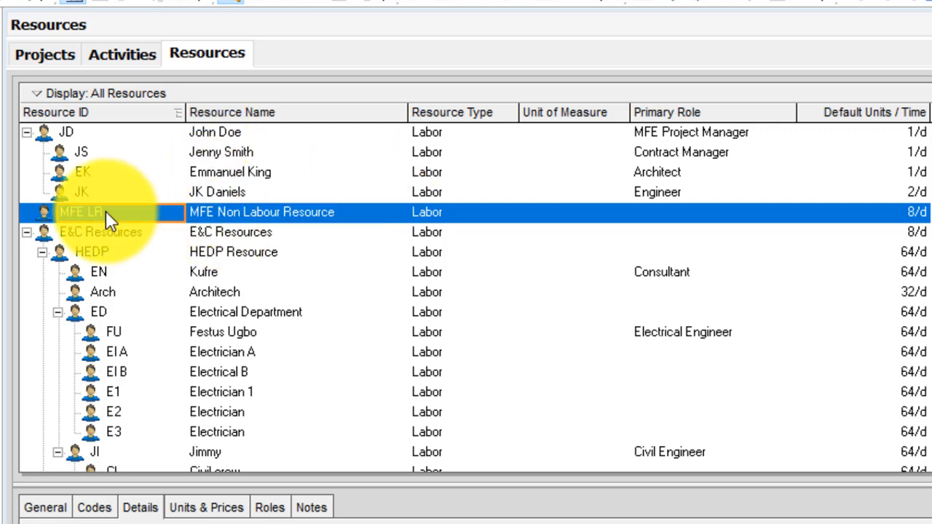
left_click(91, 212)
left_click(88, 212)
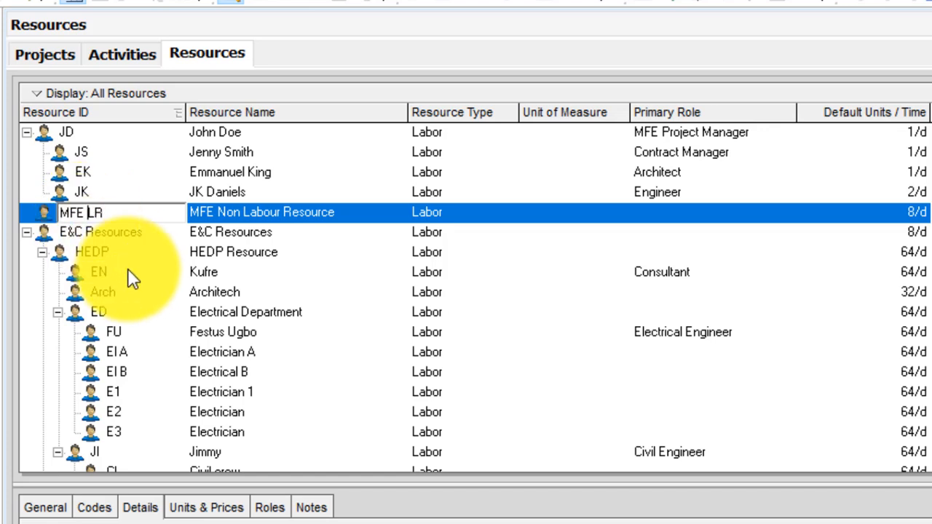
Change the resource ID to MFE NLR and set its resource type to Nonlabor
type("N")
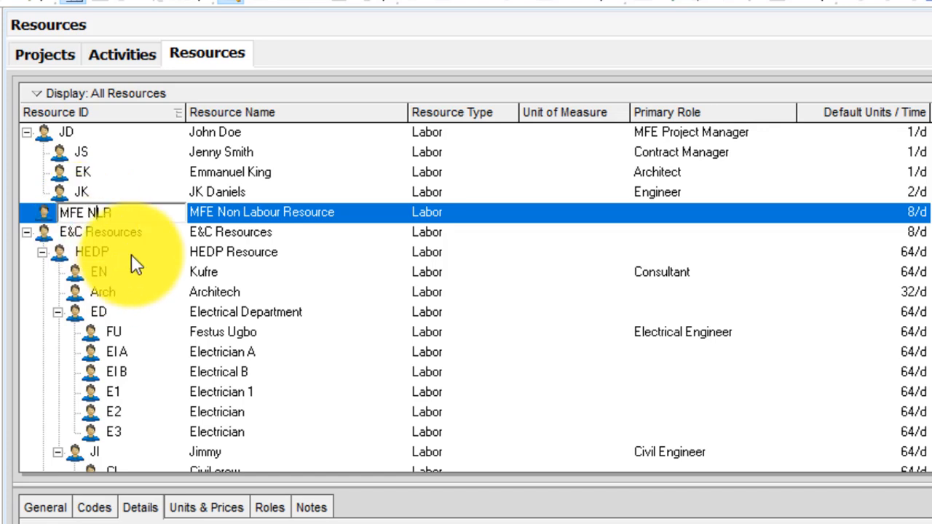
left_click(295, 209)
left_click(423, 210)
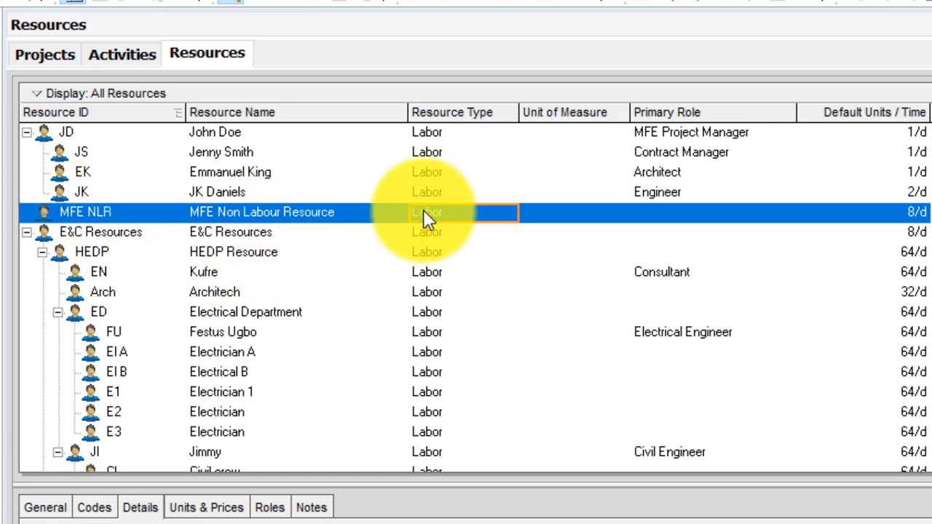
left_click(444, 212)
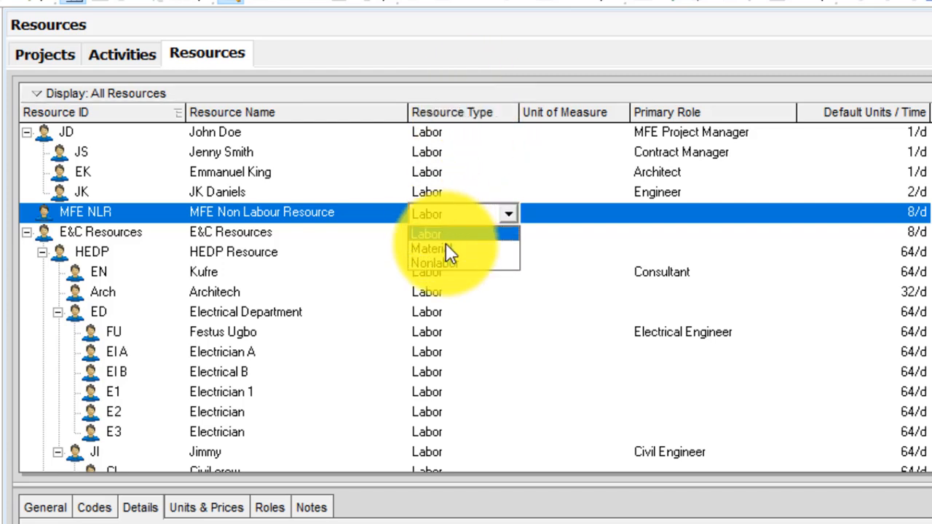
left_click(443, 265)
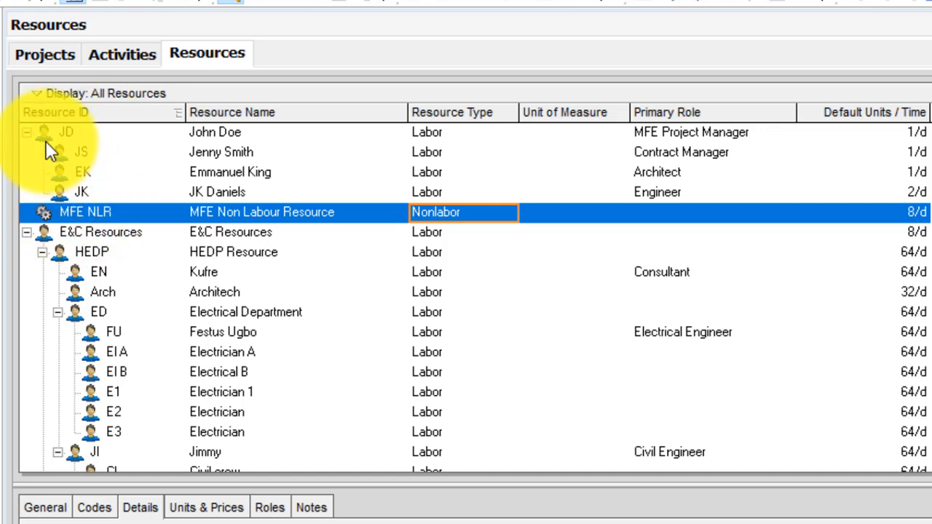
Add child resource CM named Concrete Mixer under MFE NLR
right_click(305, 213)
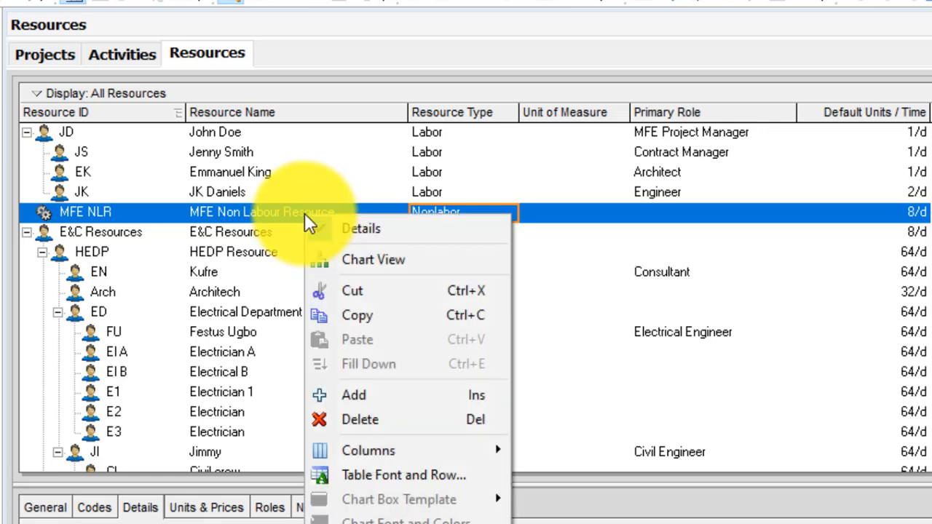
left_click(385, 395)
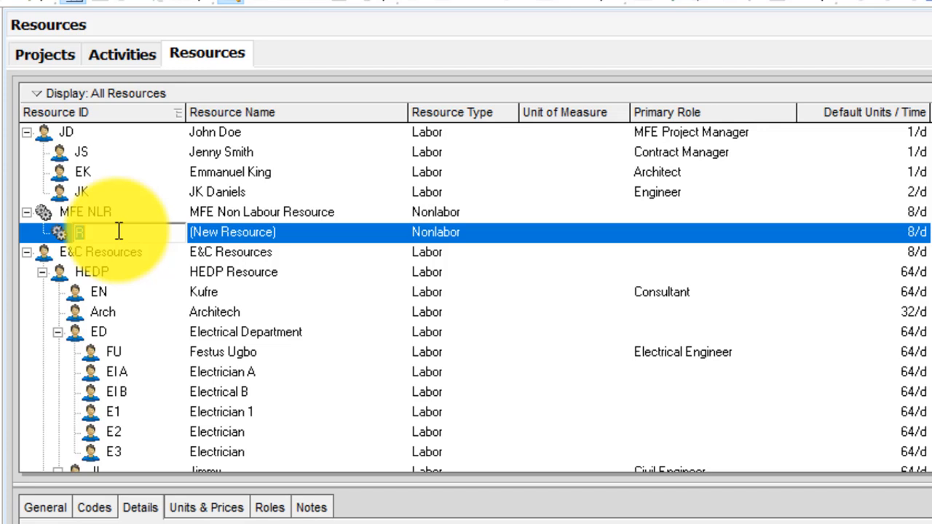
type("CM")
left_click(262, 236)
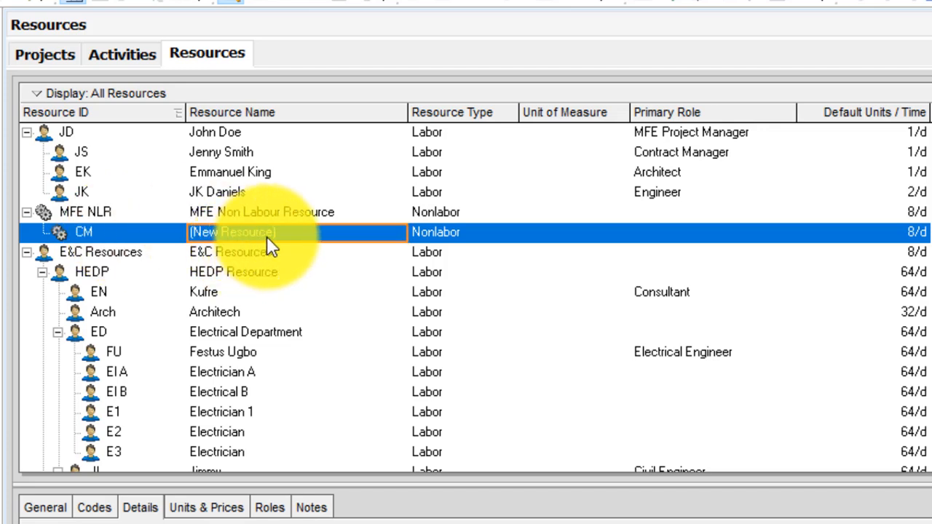
type("Con")
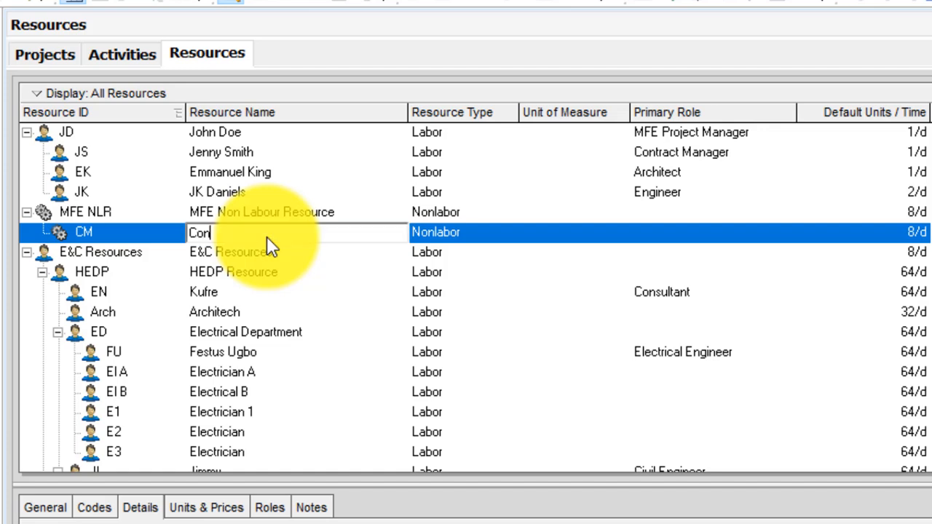
type("crete Mixer")
key("Return")
right_click(270, 234)
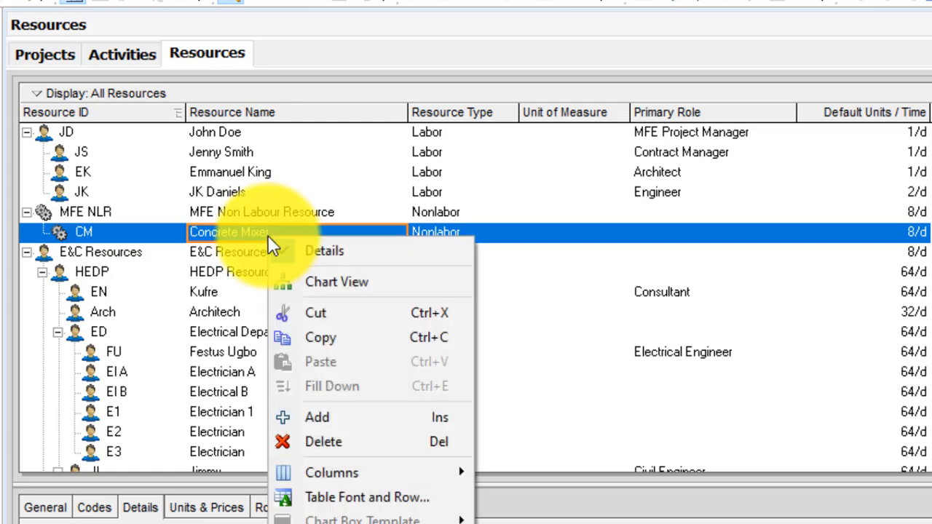
left_click(238, 231)
double_click(218, 233)
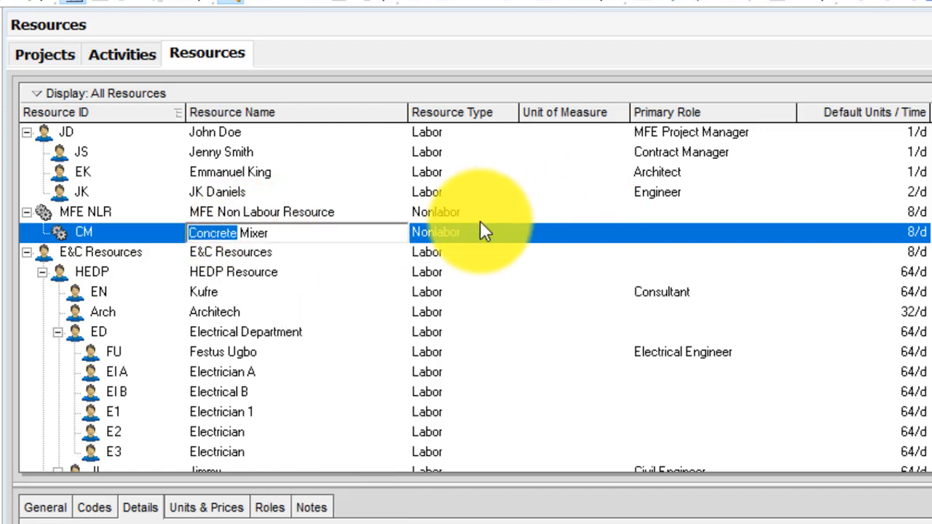
left_click(460, 232)
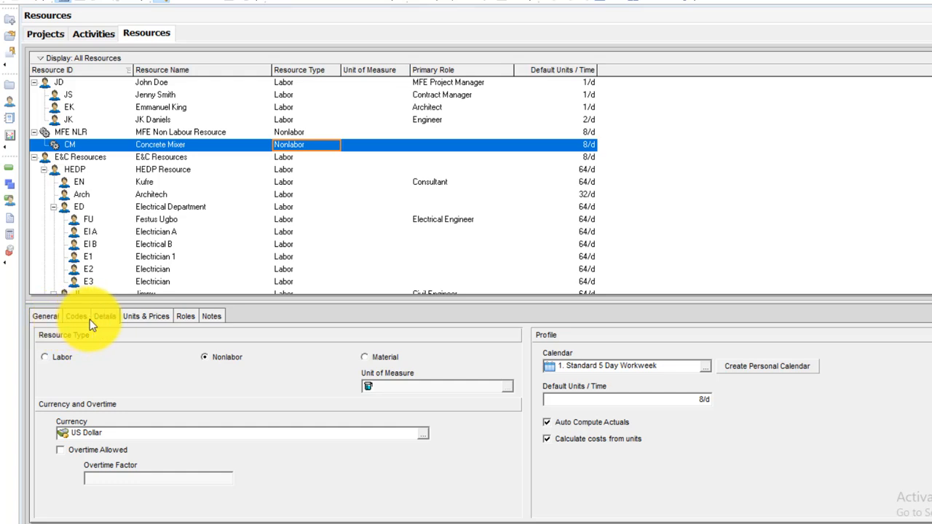
Give Concrete Mixer Max Units/Time 3/d and a standard rate of NGN100.00/d
left_click(703, 398)
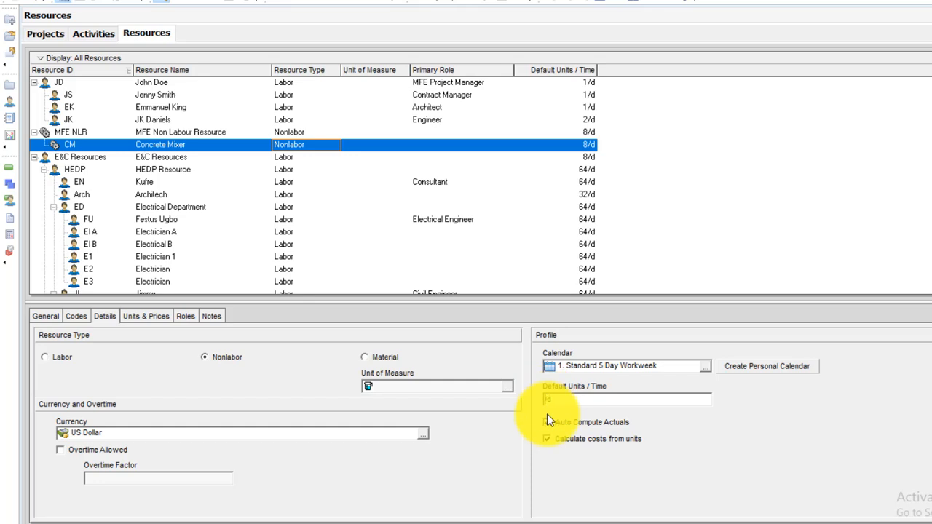
left_click(149, 317)
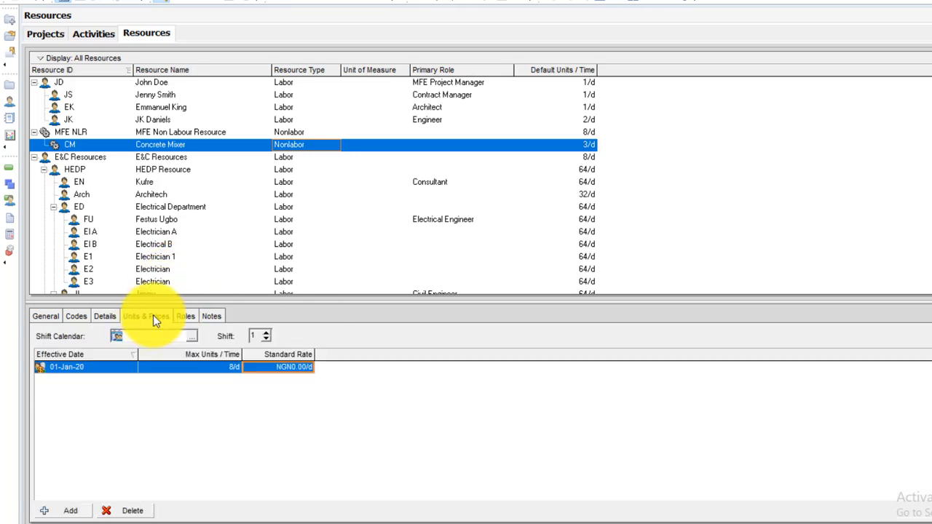
left_click(235, 370)
left_click(233, 370)
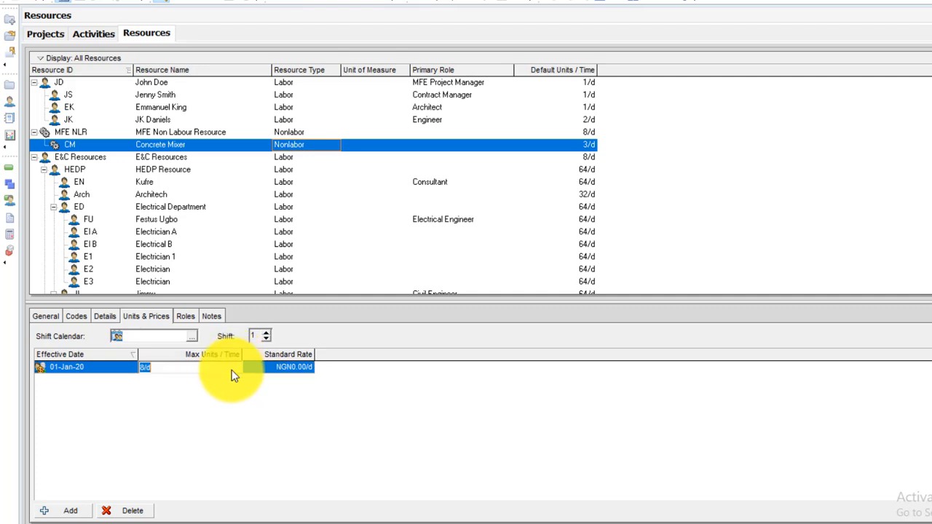
left_click(142, 366)
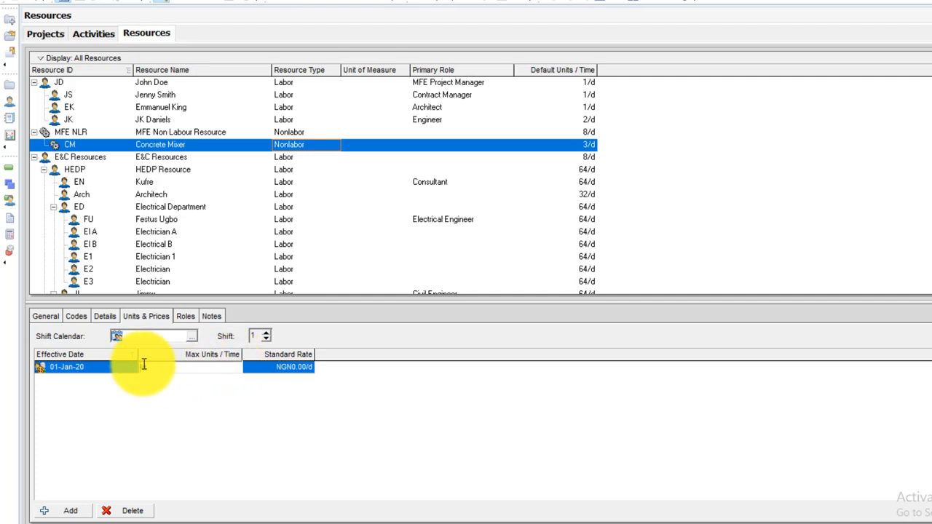
type("3/d")
left_click(268, 369)
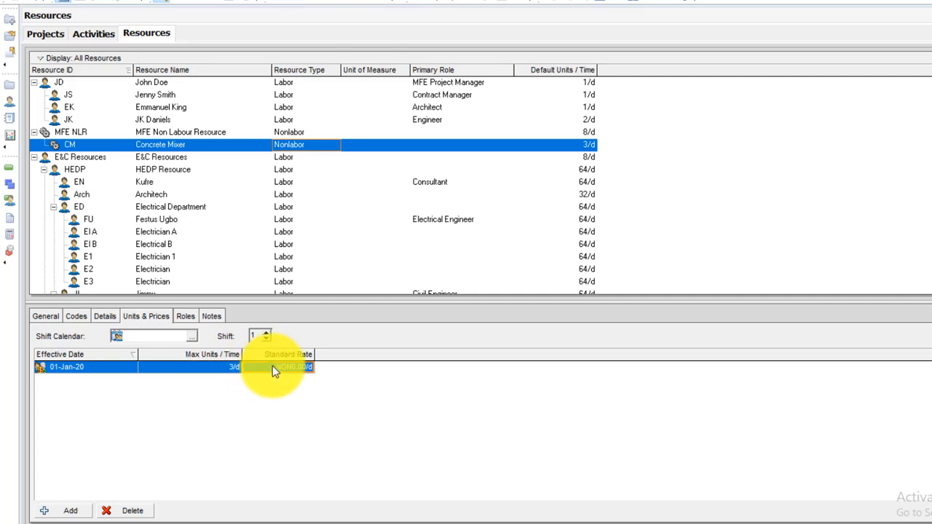
type("100")
key("Return")
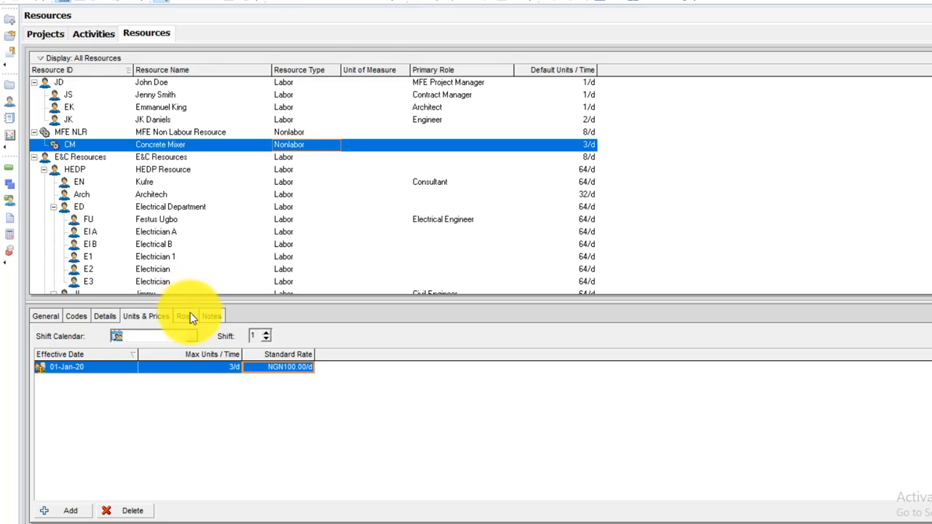
left_click(42, 318)
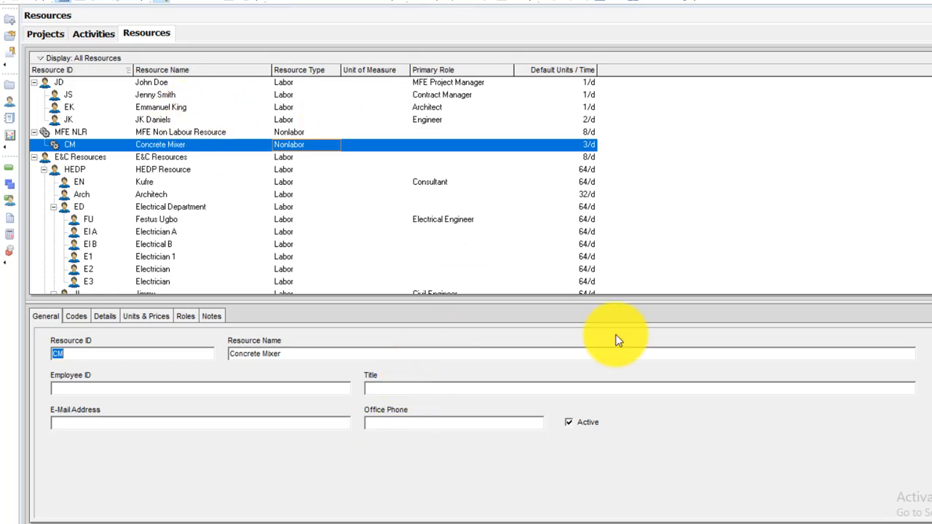
Add sibling resource HV named Hand Vibrator below Concrete Mixer, outdented to its level
right_click(180, 146)
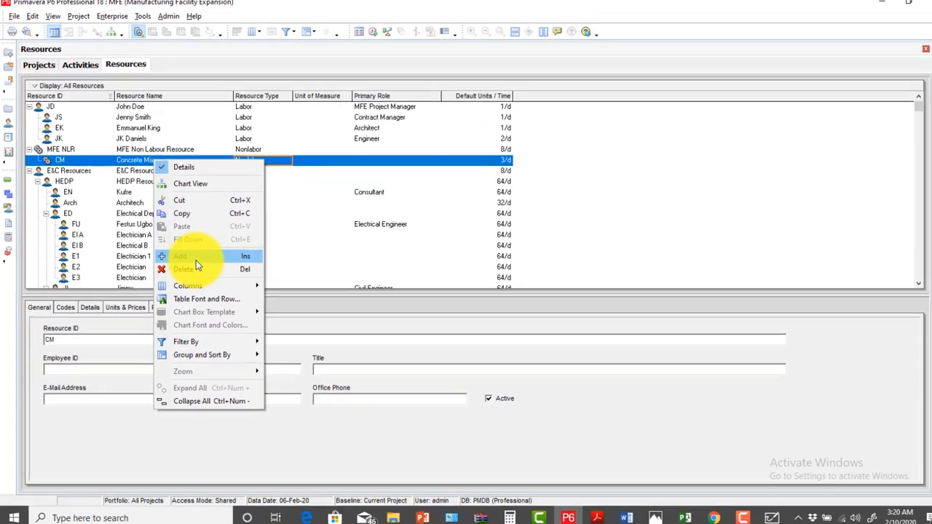
left_click(209, 257)
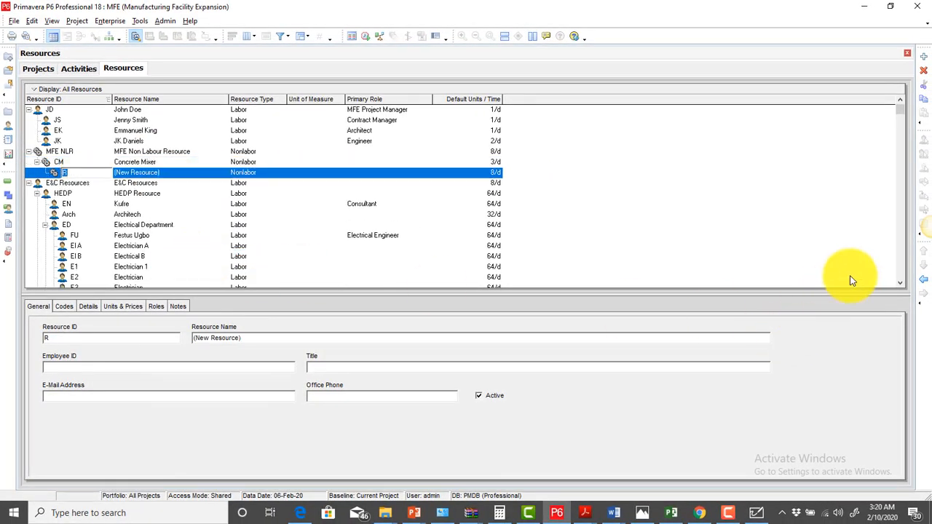
left_click(925, 282)
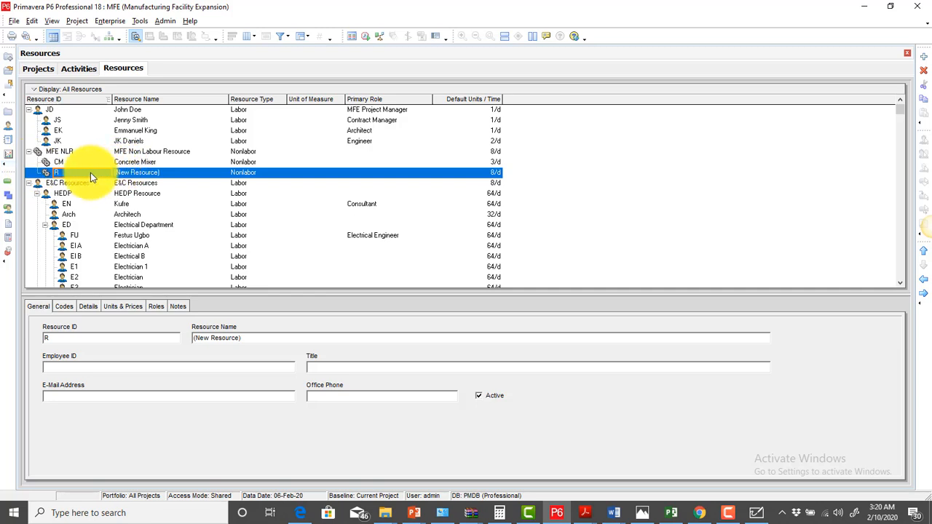
type("HV")
left_click(139, 175)
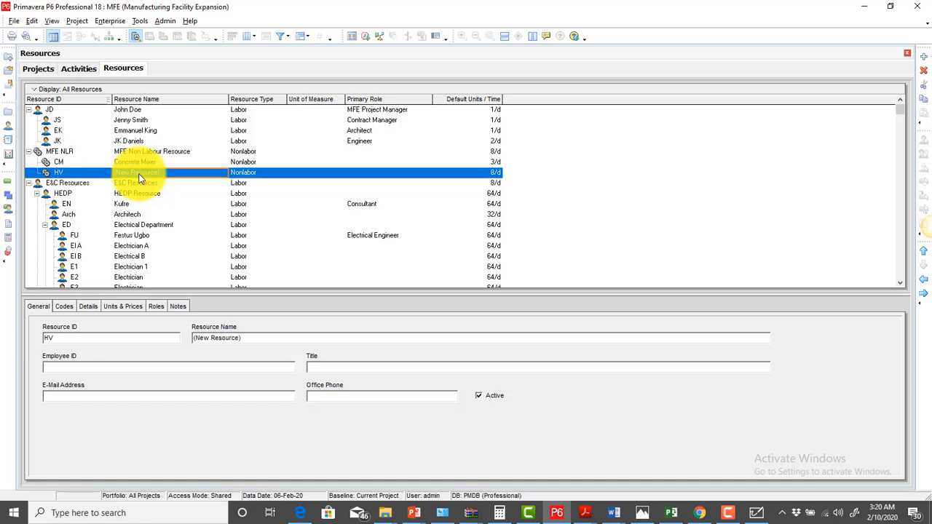
type("Har")
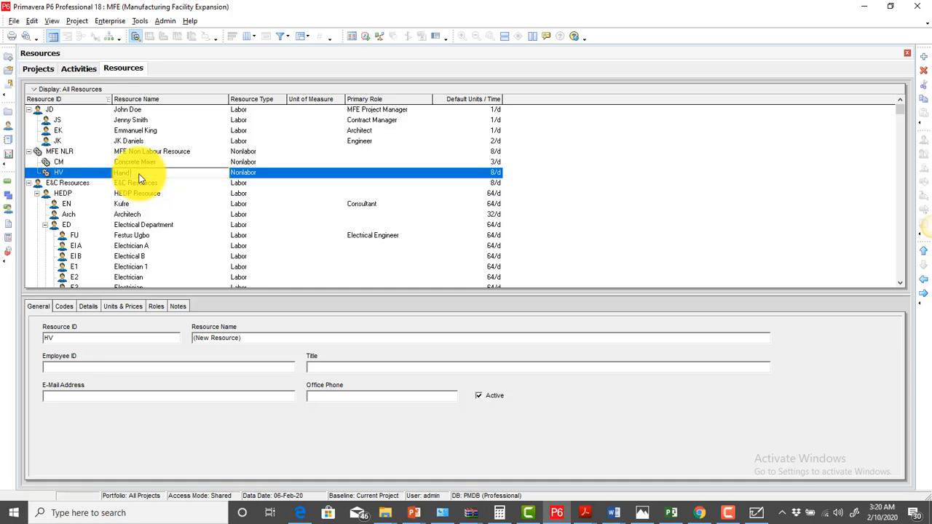
type("d Vibrator")
key("Return")
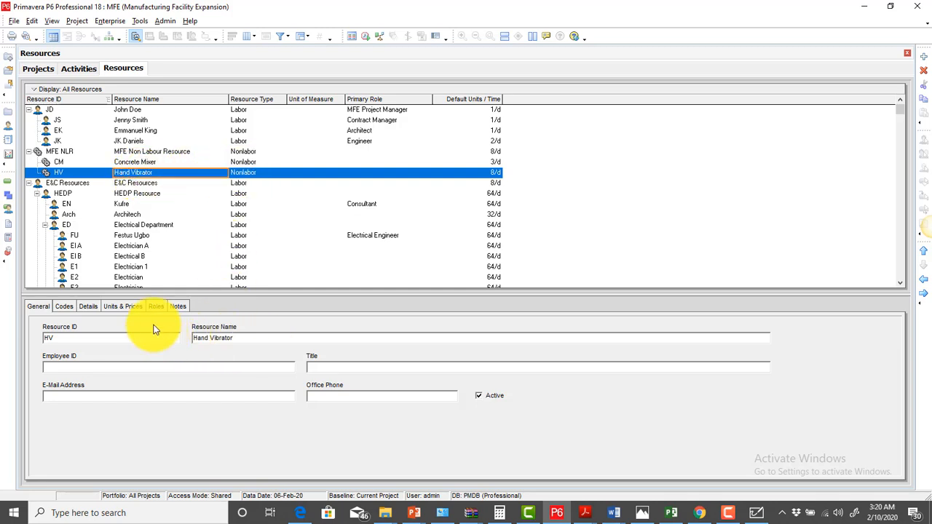
Set Hand Vibrator's Max Units/Time to 3/d and Standard Rate to 50
left_click(113, 307)
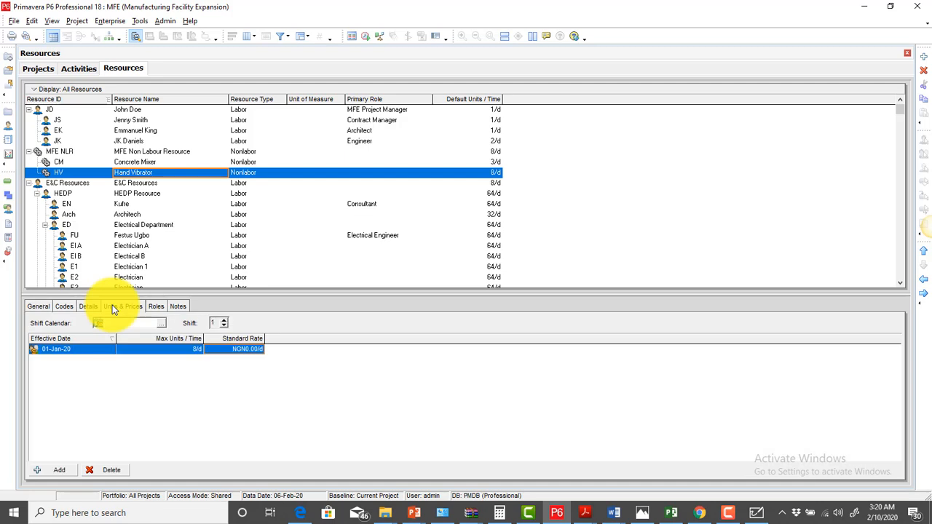
left_click(193, 348)
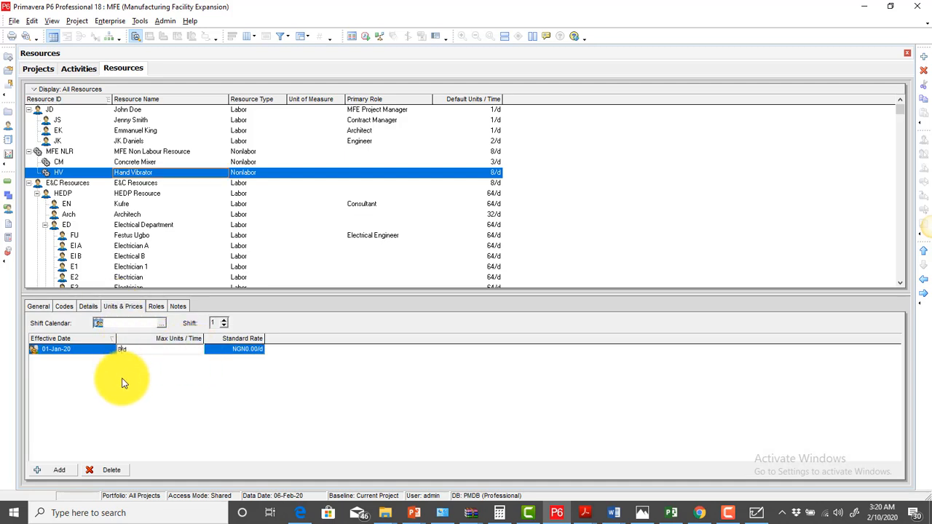
key("BackSpace")
type("3")
left_click(231, 350)
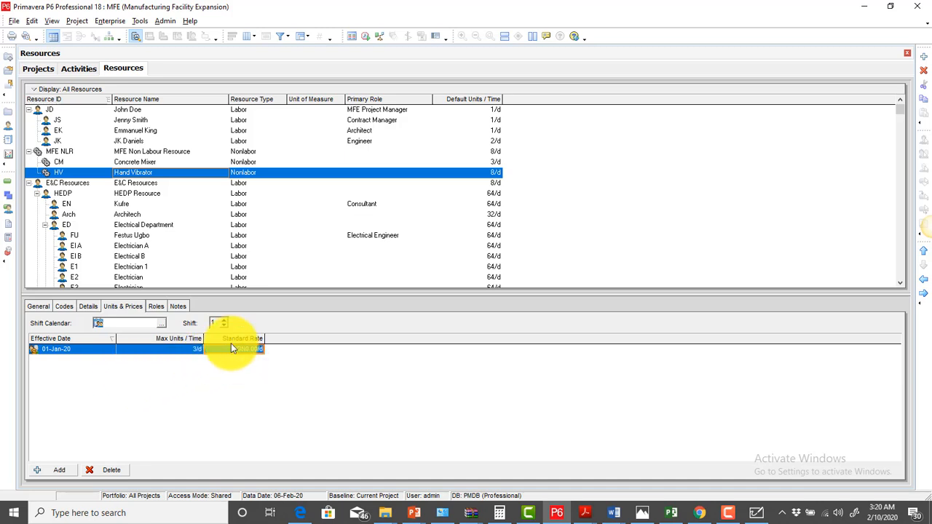
type("50")
Change Hand Vibrator's Default Units/Time from 8/d to 3/d
left_click(88, 306)
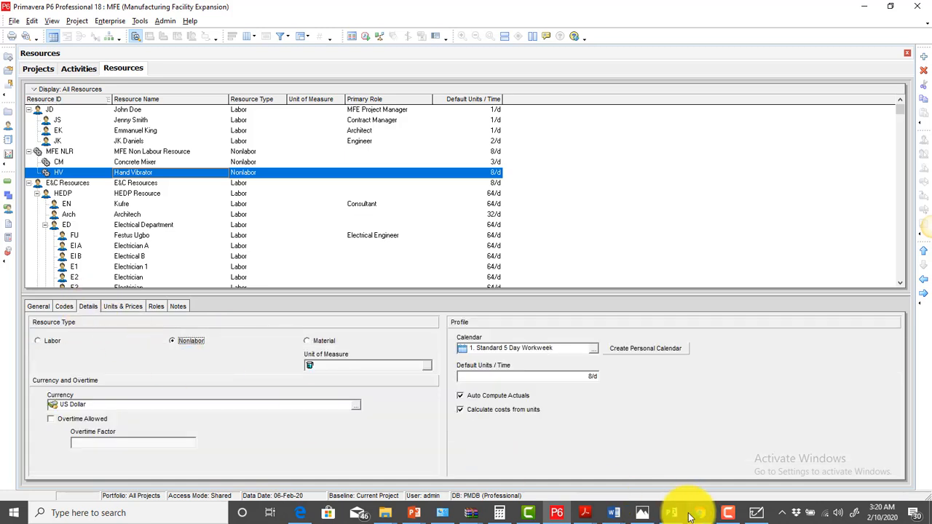
left_click(591, 377)
key("Left")
key("Left")
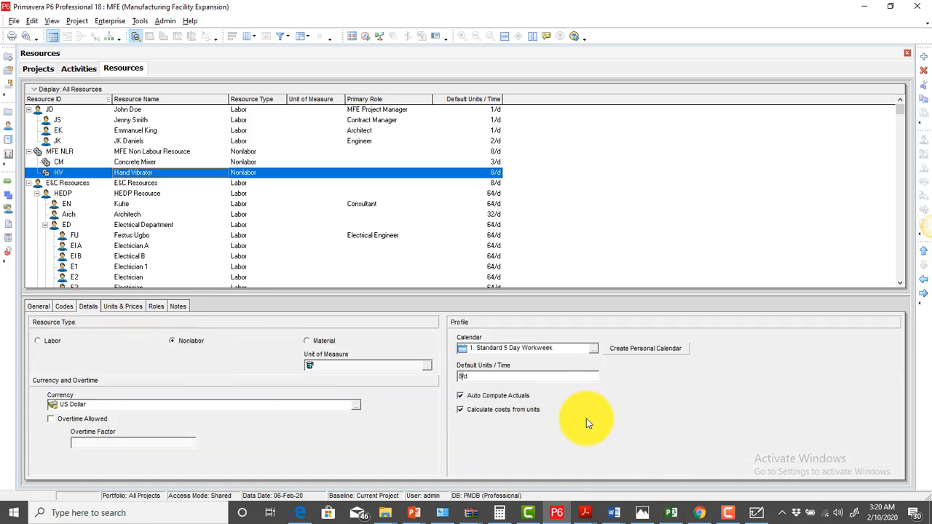
key("BackSpace")
type("3")
left_click(590, 423)
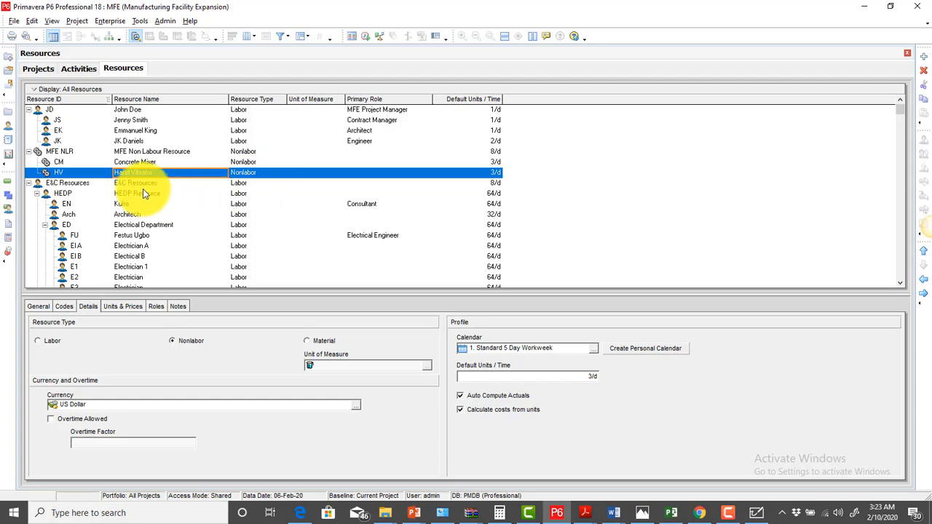
Add resource ESC named Escavator below Hand Vibrator
right_click(65, 172)
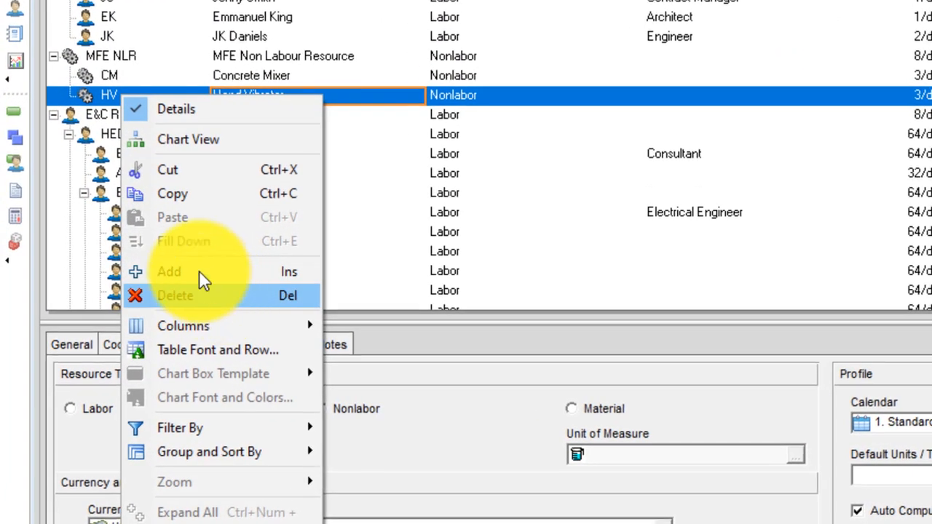
left_click(201, 274)
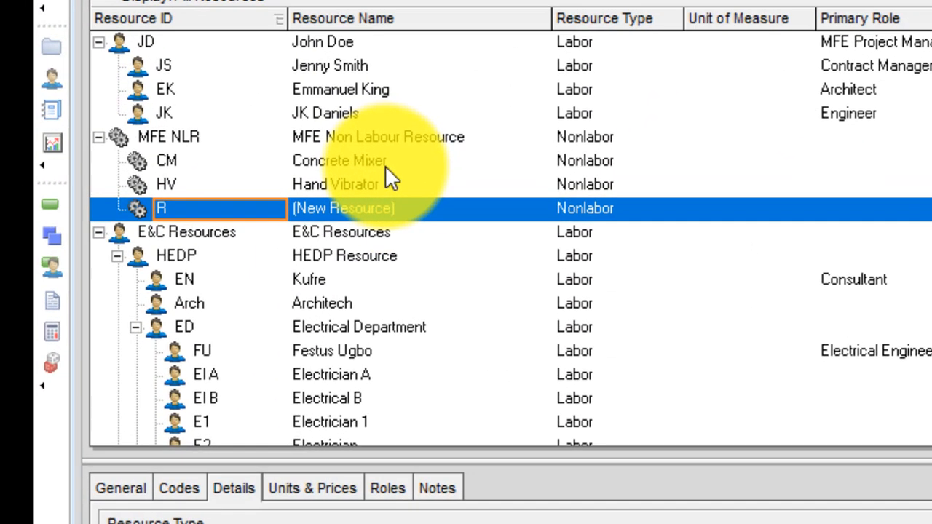
type("ESC")
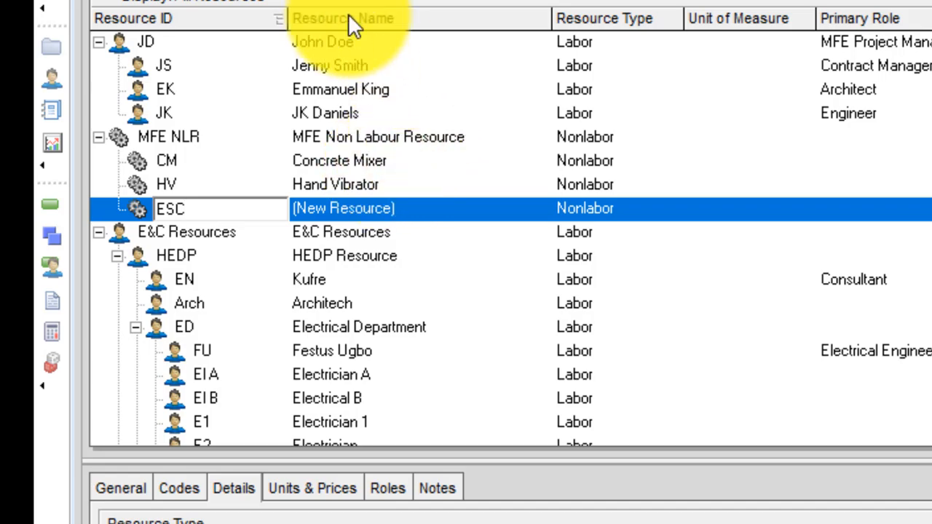
left_click(366, 215)
type("Escaval")
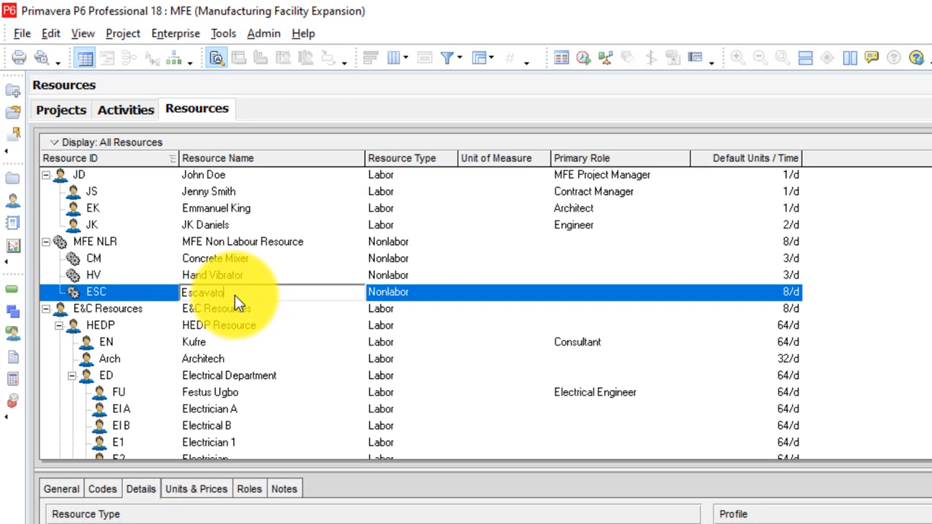
key("Return")
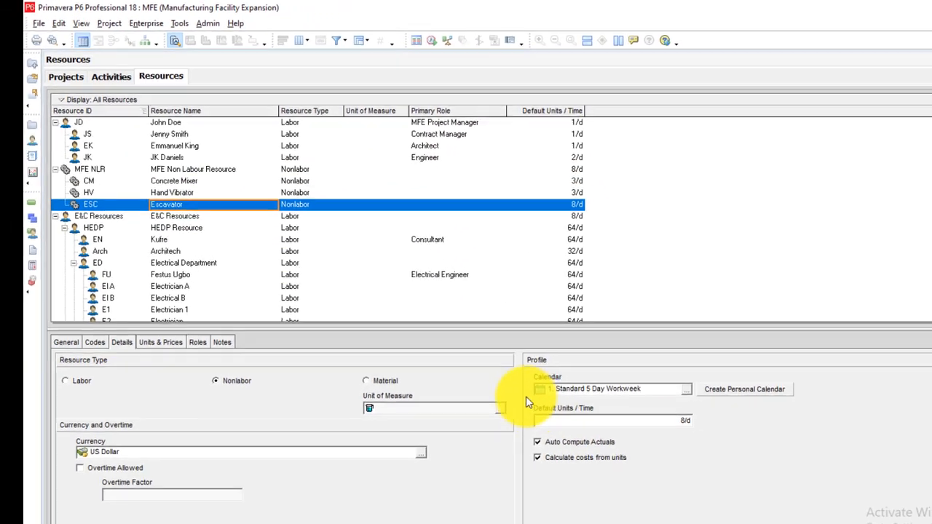
Set Escavator's Max Units/Time to 1/d and Standard Rate to NGN1,000.00/d
left_click(659, 420)
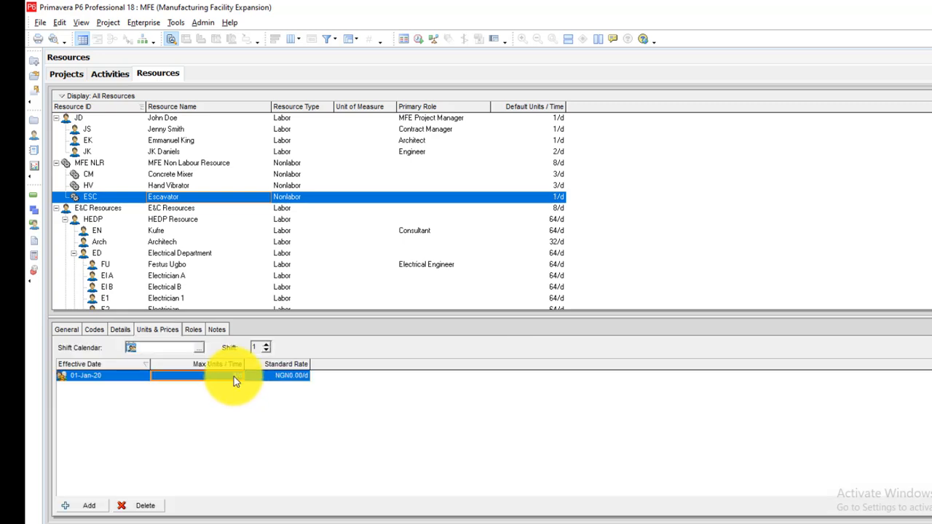
left_click(234, 377)
left_click(159, 377)
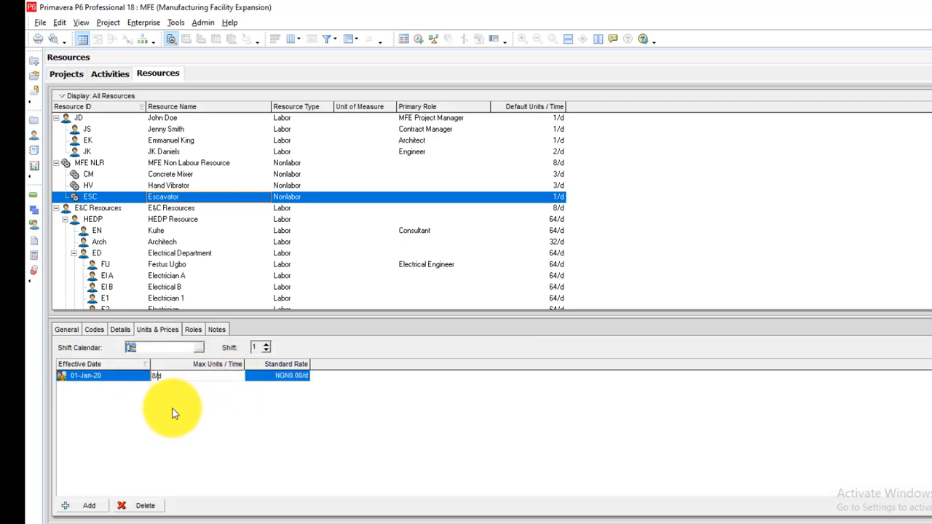
left_click(279, 377)
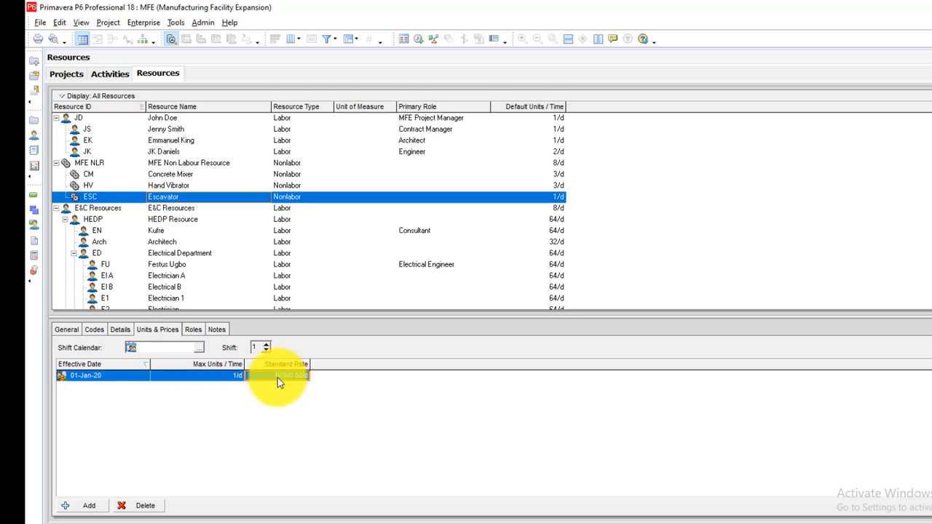
type("1,000")
key("Return")
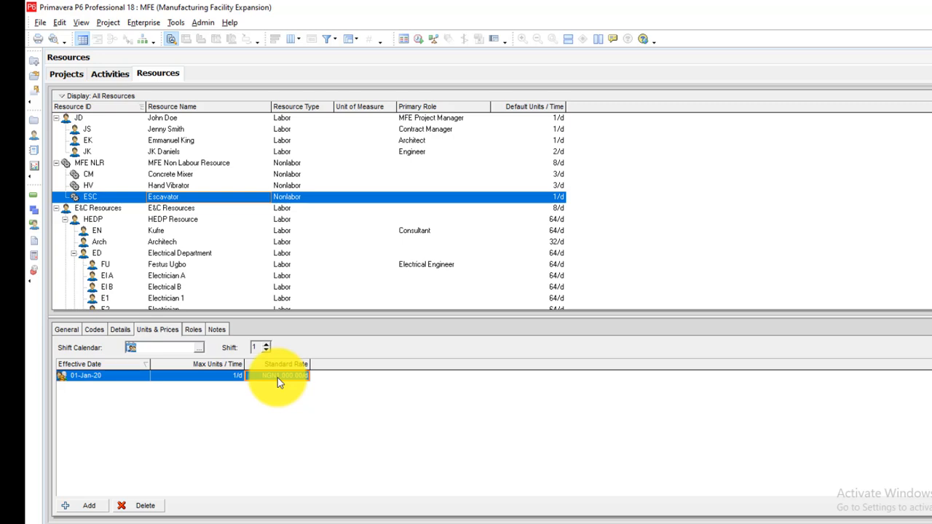
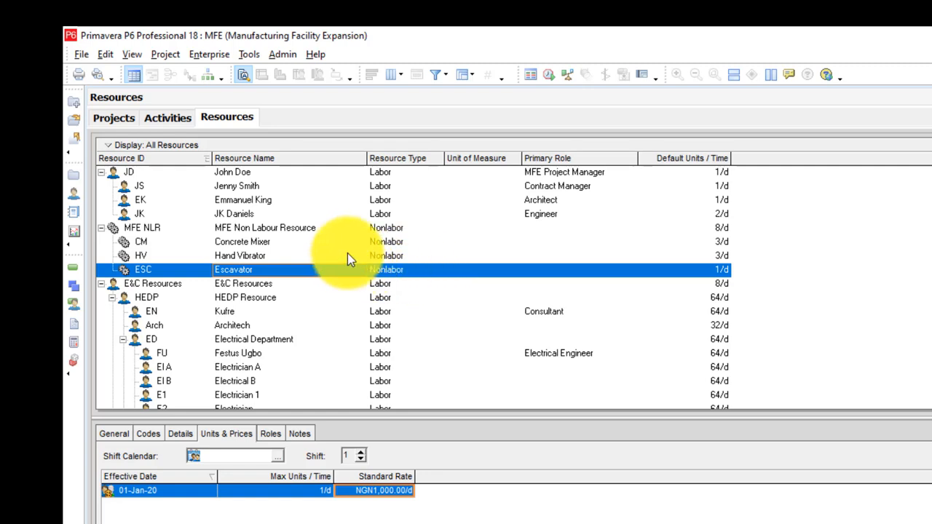
In Admin Categories' Units of Measure list, add unit FT named Feet
left_click(283, 56)
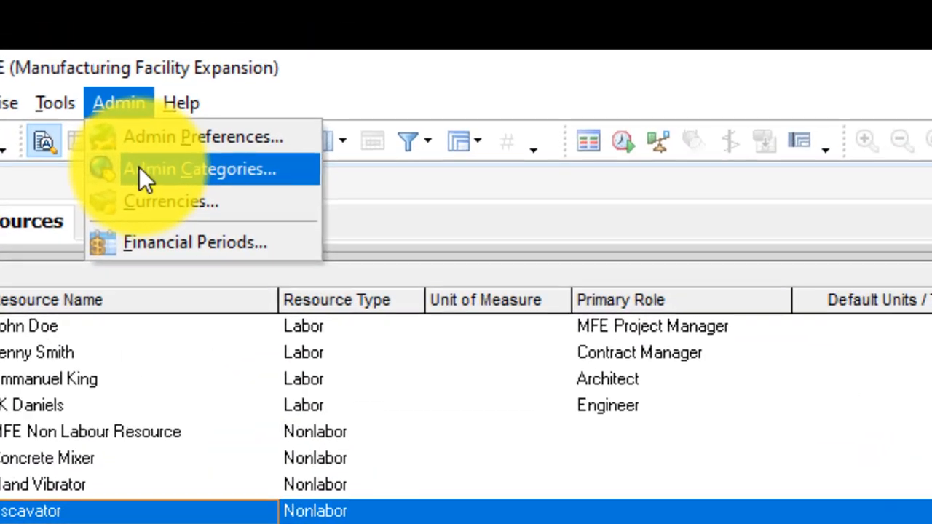
left_click(293, 89)
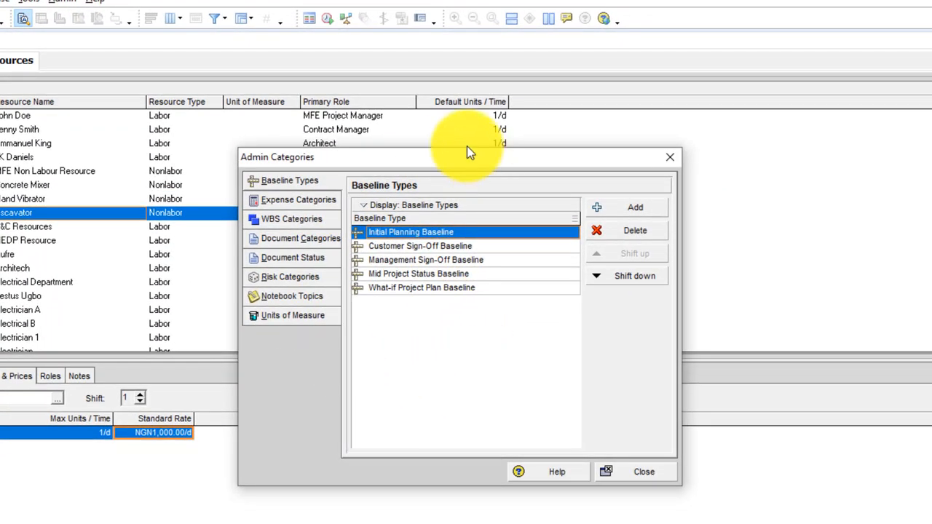
left_click_drag(467, 151, 428, 84)
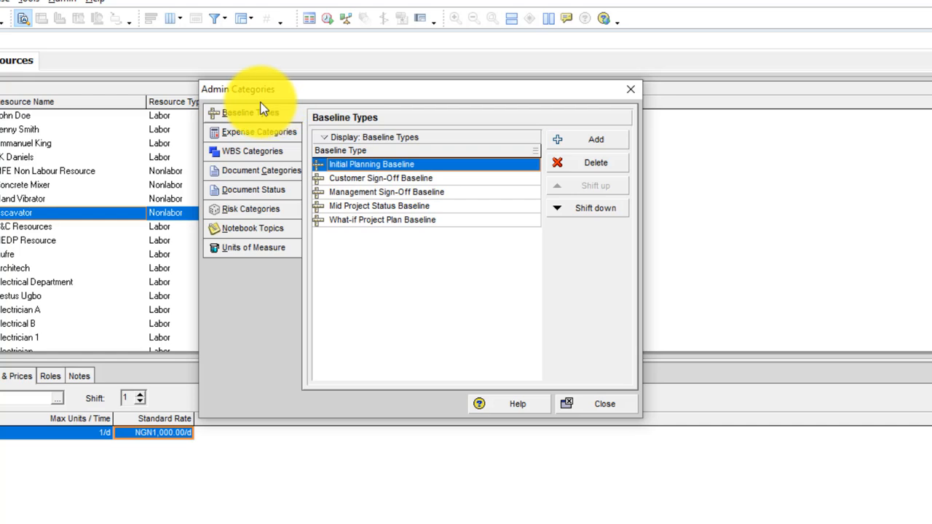
left_click(264, 253)
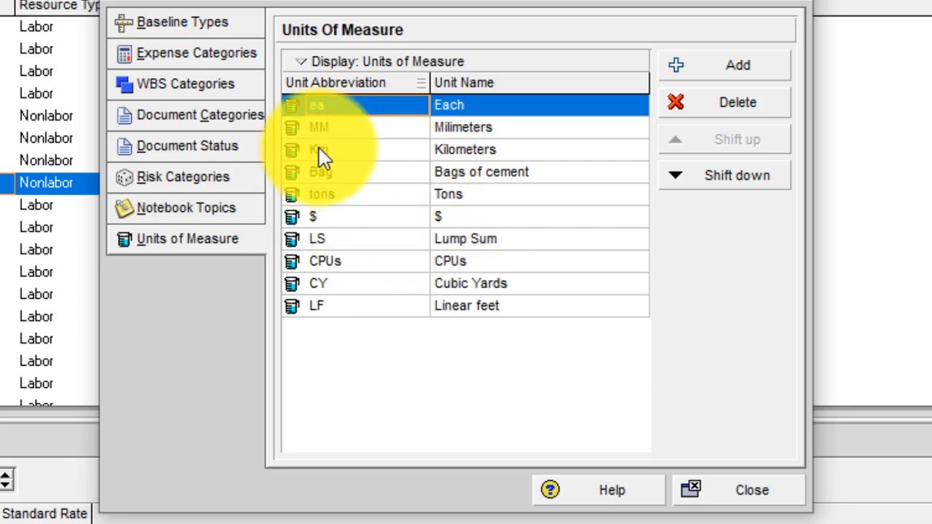
left_click(718, 64)
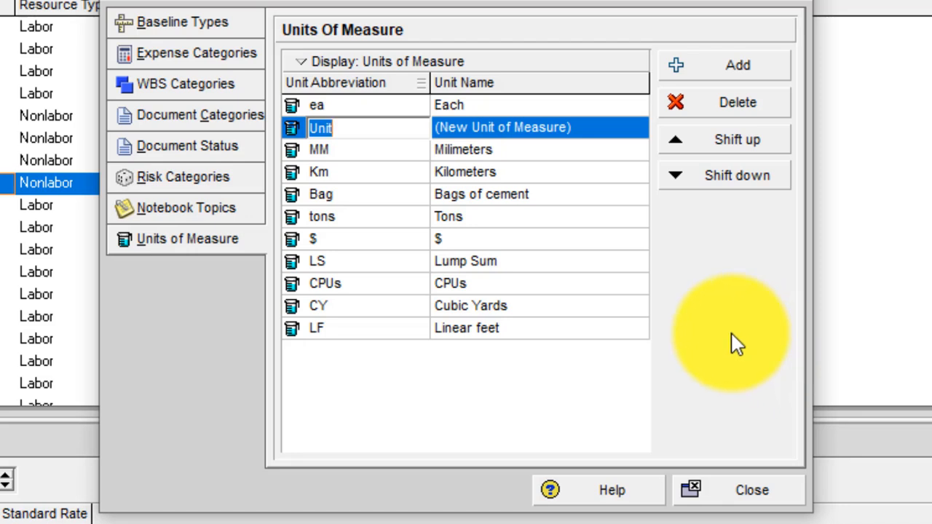
type("FT")
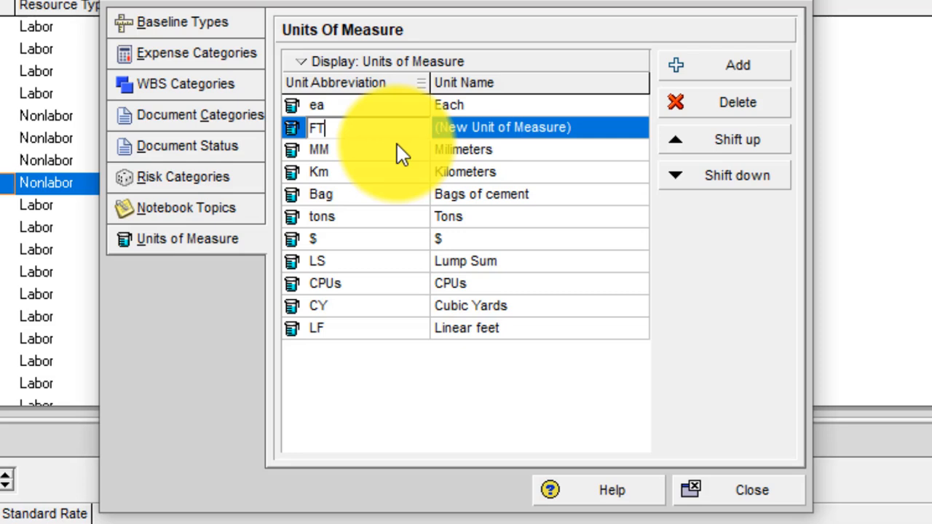
left_click(519, 129)
type("Feet")
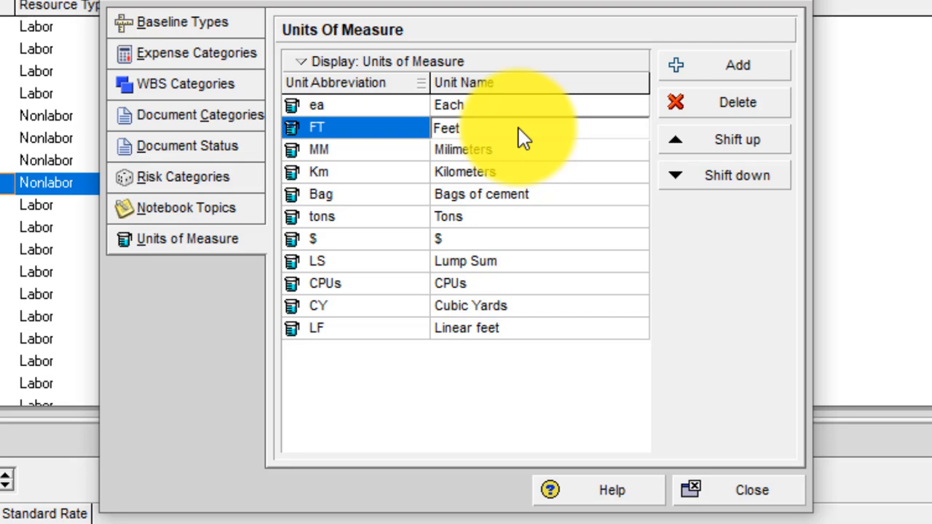
key("Return")
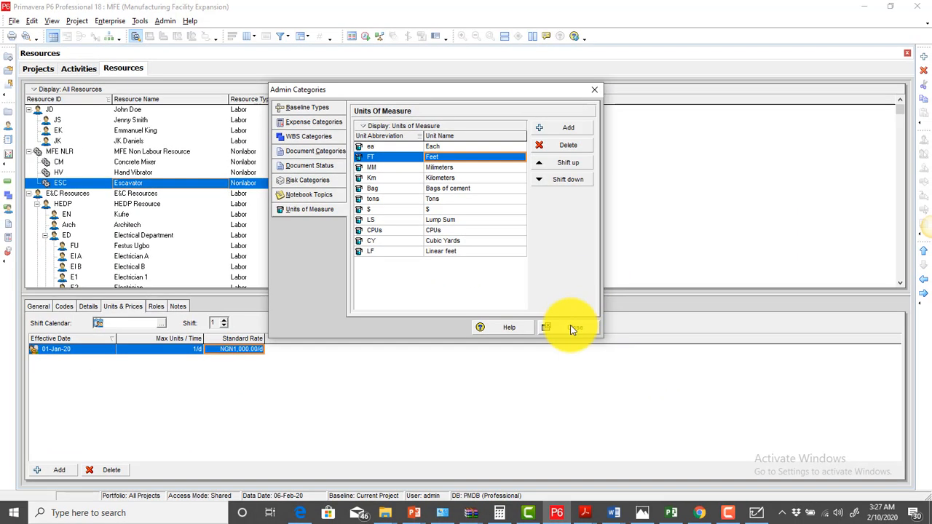
Close Admin Categories and add a top-level resource with ID MR
left_click(573, 329)
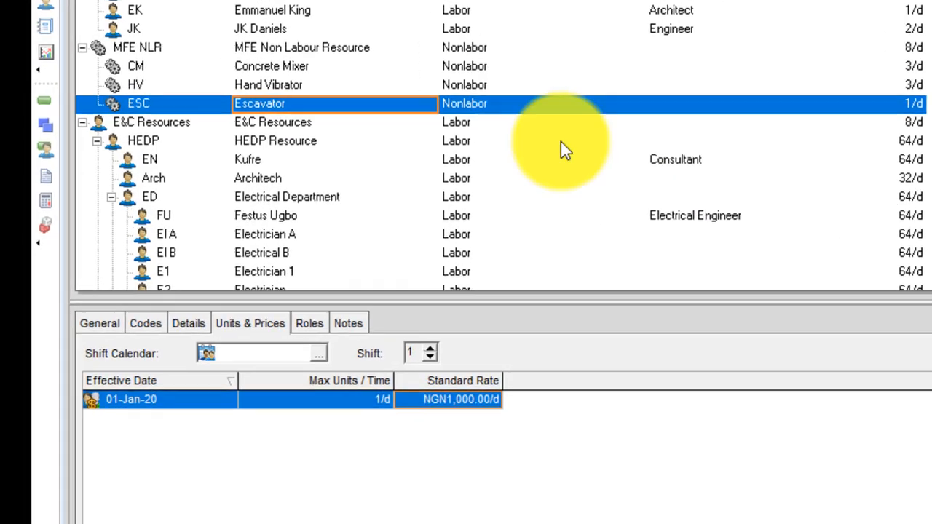
right_click(329, 106)
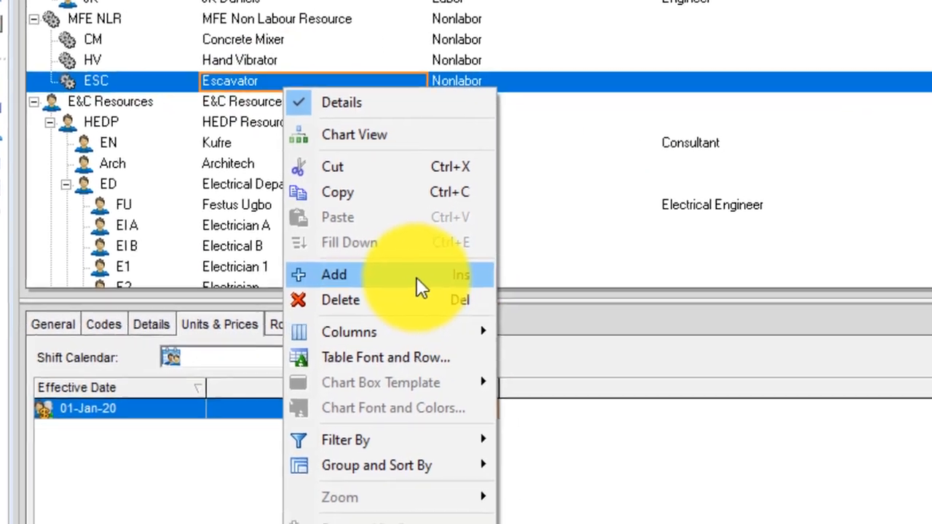
left_click(411, 280)
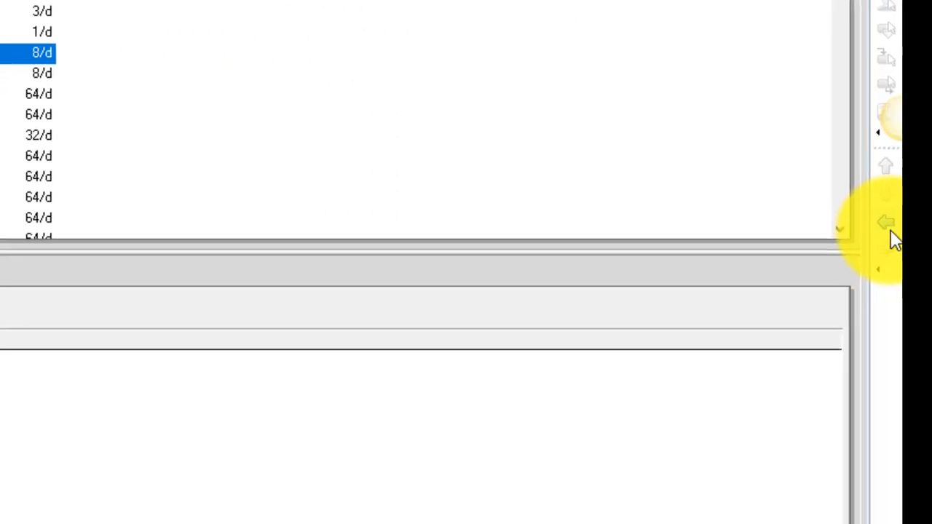
left_click(890, 230)
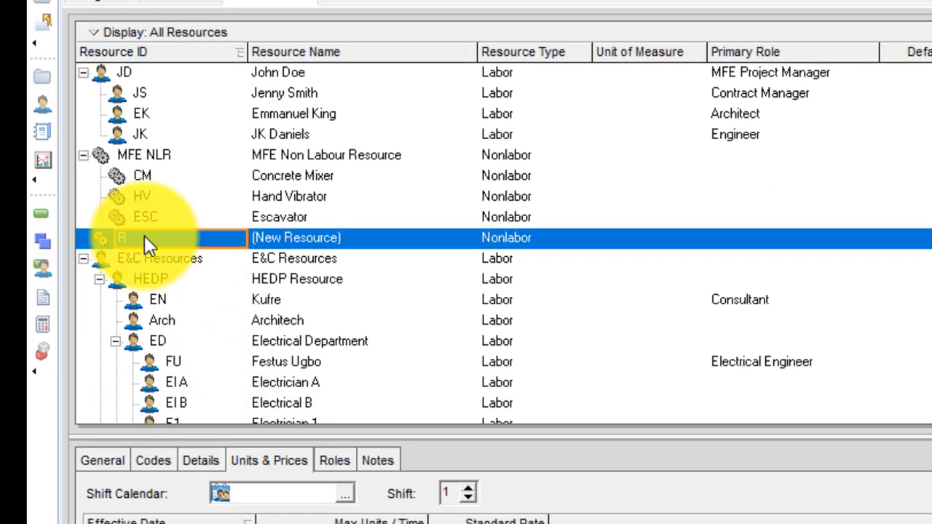
type("M")
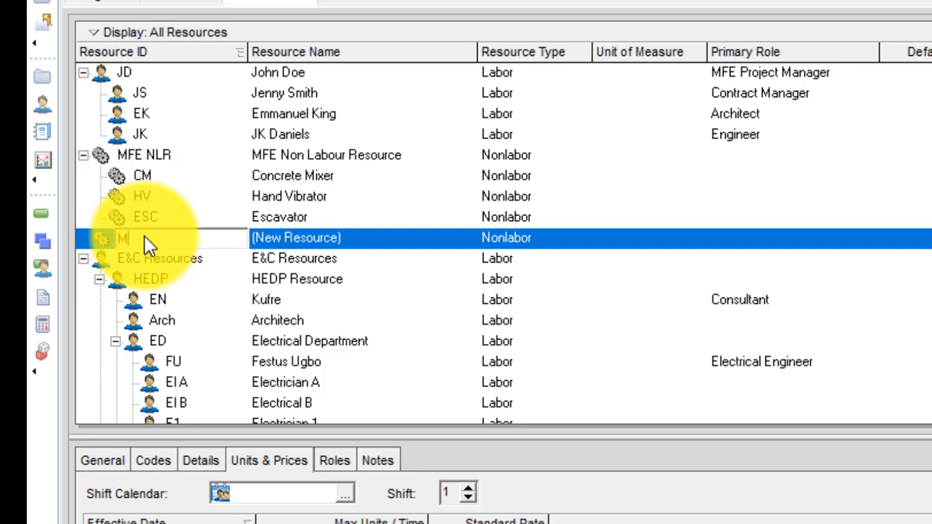
type("R")
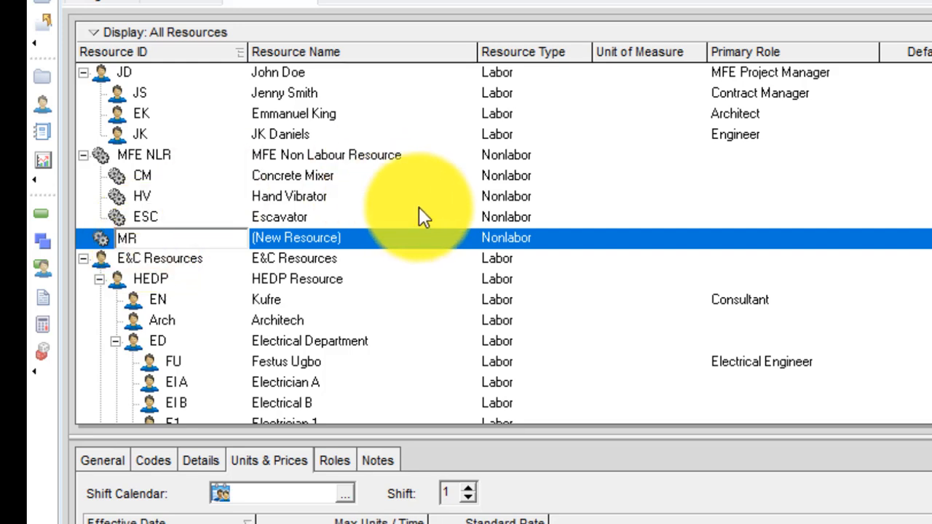
left_click(357, 237)
Name resource MR 'Material Resources' and change its type to Material
type("Mat")
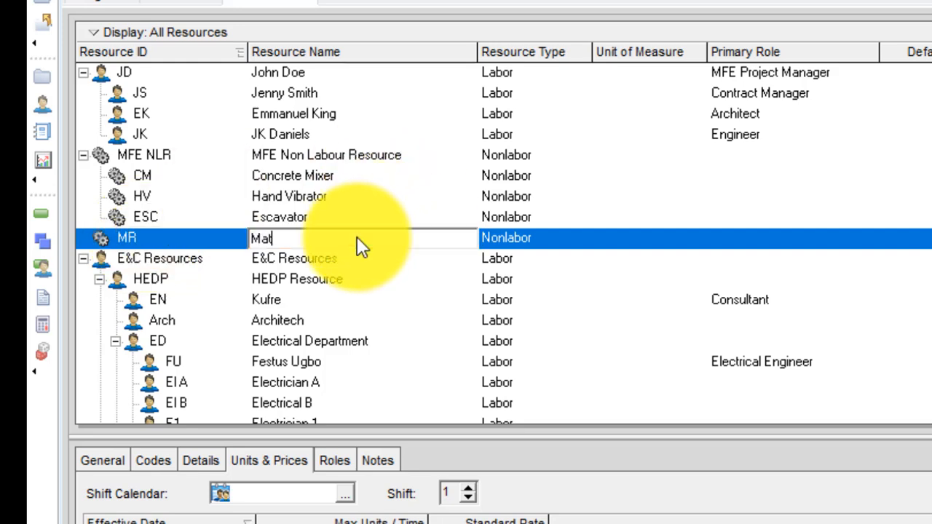
type("erial Resourc")
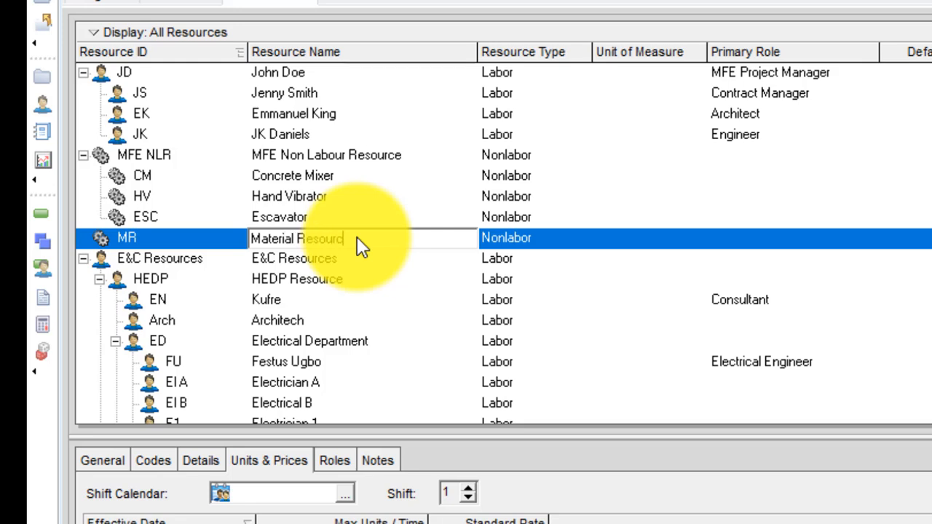
type("es")
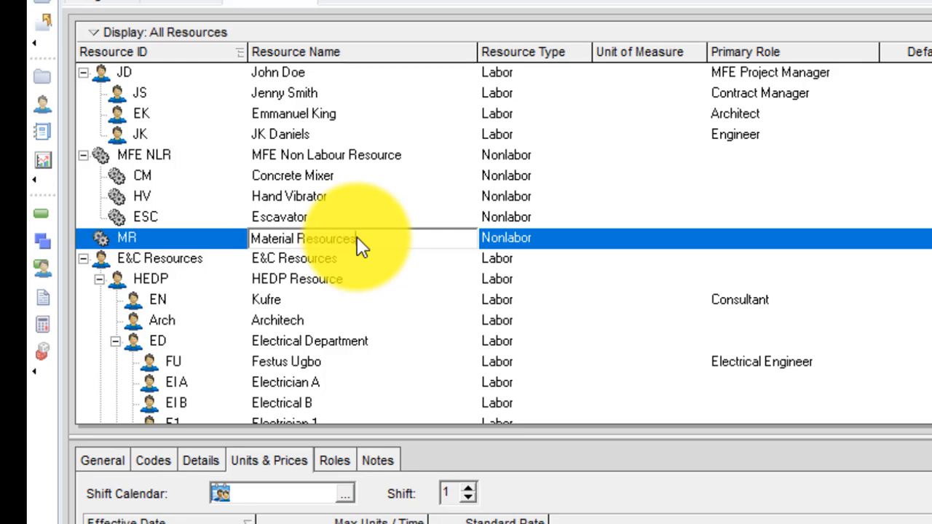
left_click(509, 237)
left_click(512, 238)
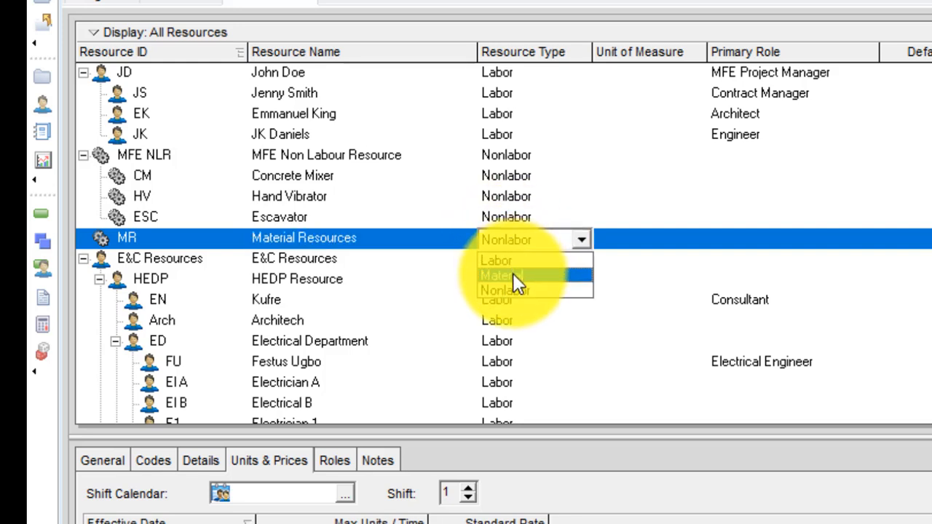
left_click(513, 273)
left_click(888, 414)
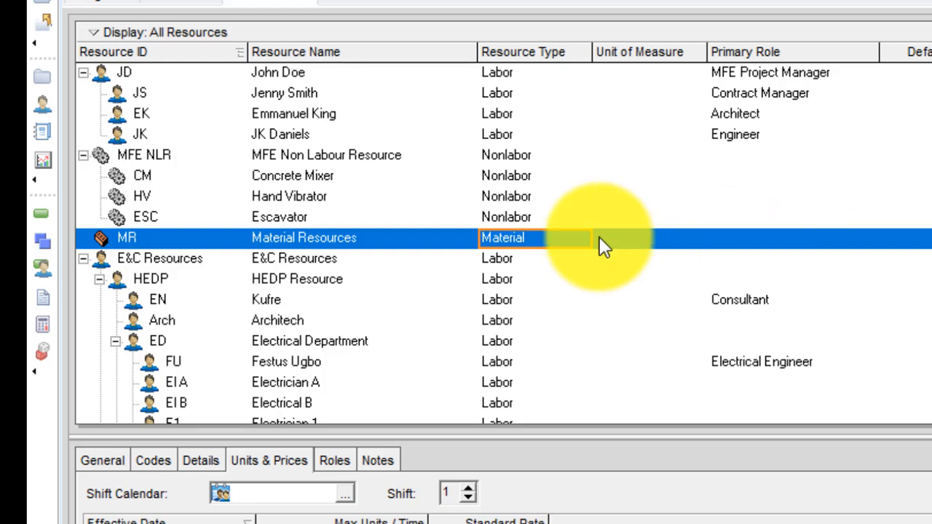
Add resource CM-1 named Cement under MR Material Resources
right_click(313, 237)
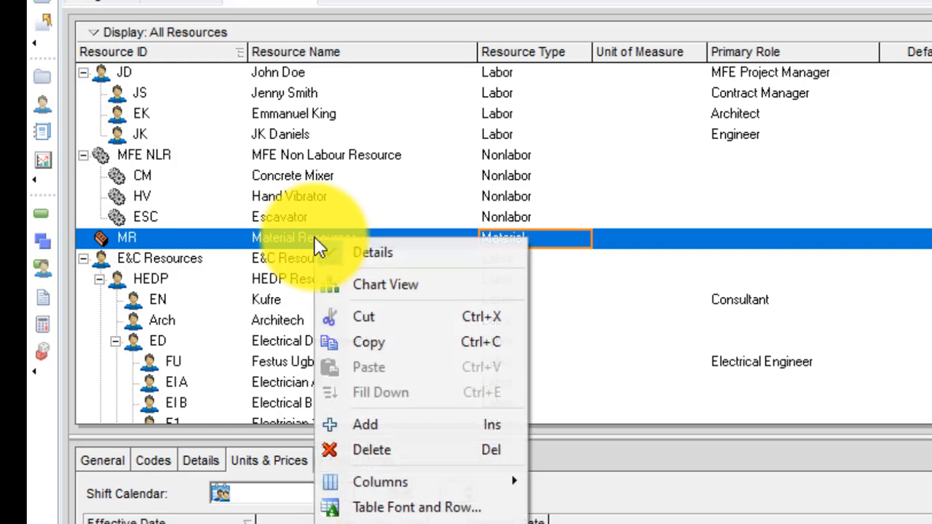
left_click(362, 425)
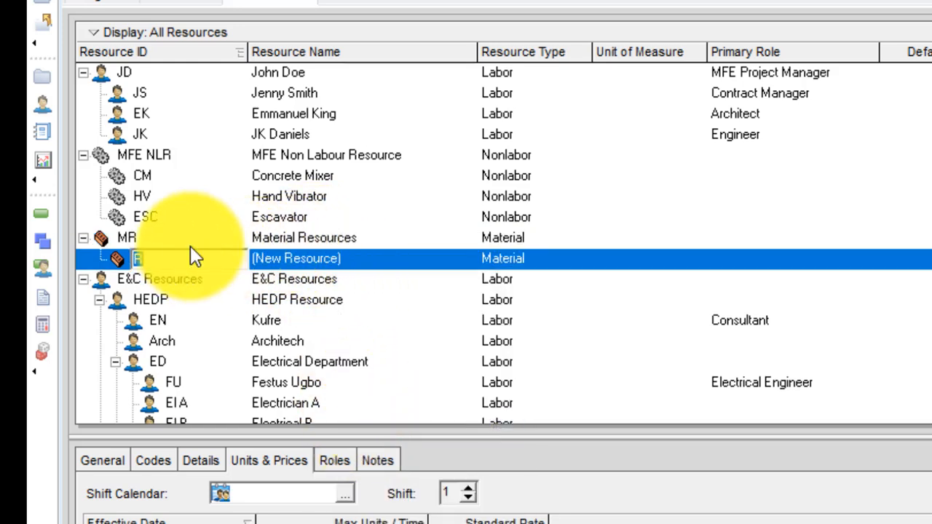
type("CM")
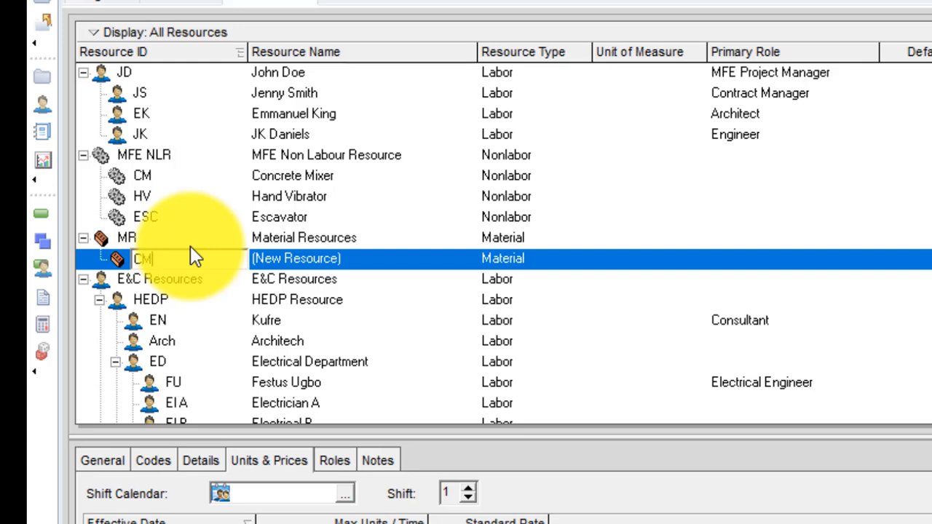
left_click(279, 263)
left_click(919, 421)
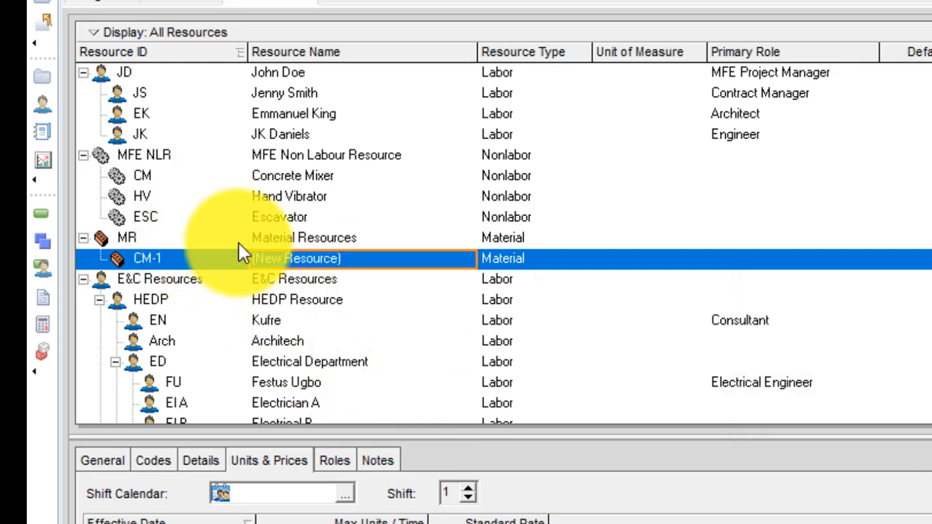
left_click(164, 259)
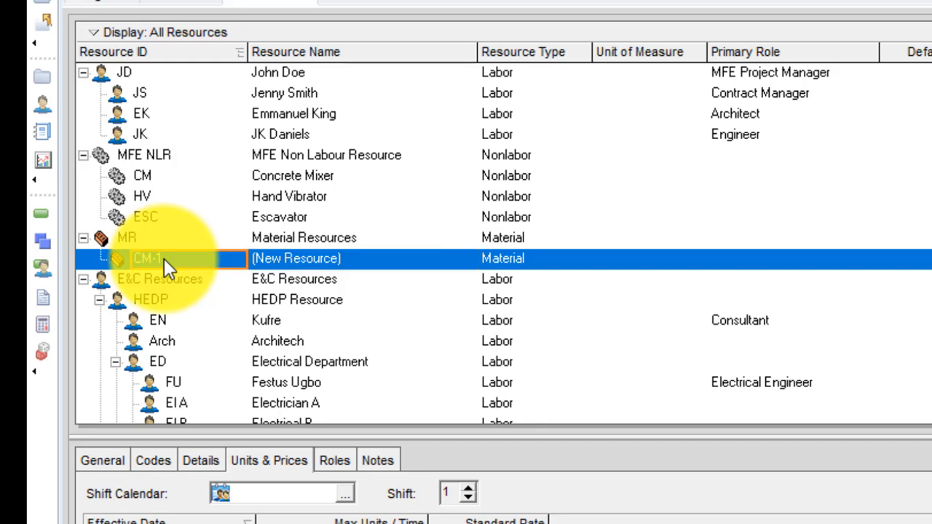
left_click(313, 261)
type("Ce")
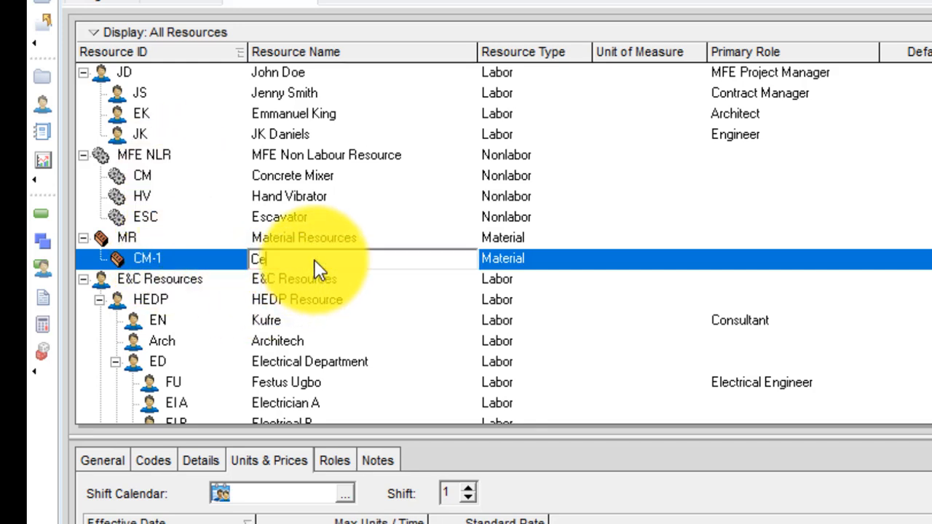
type("ment")
key("Return")
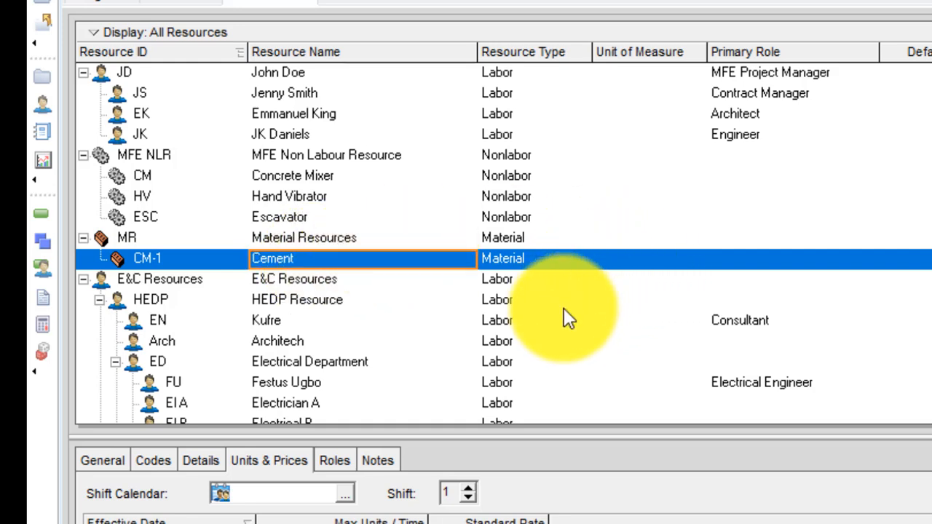
left_click(635, 257)
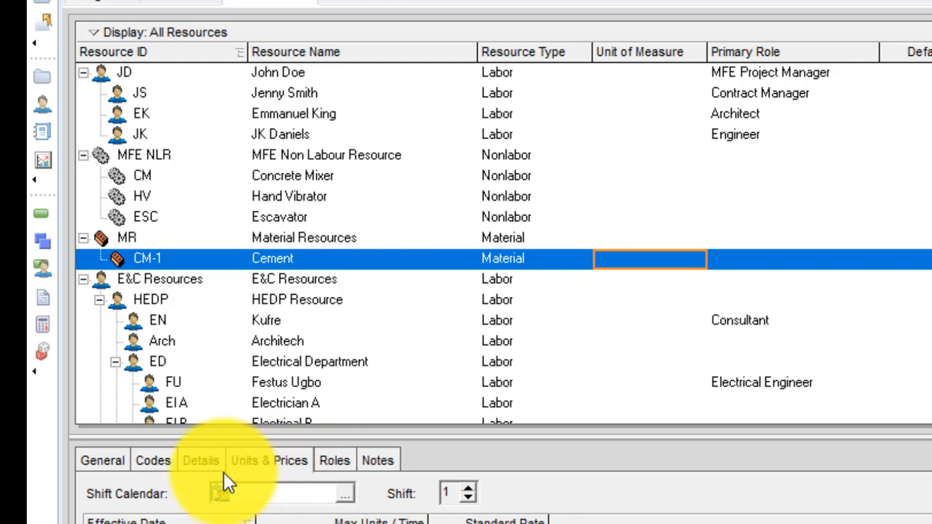
On the Details tab, choose Bags of cement as Cement's unit of measure
left_click(109, 461)
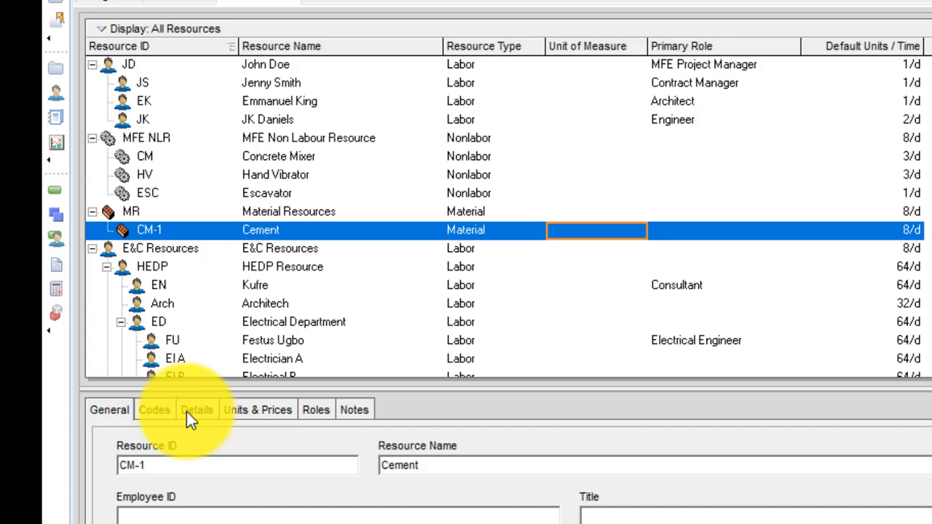
left_click(200, 460)
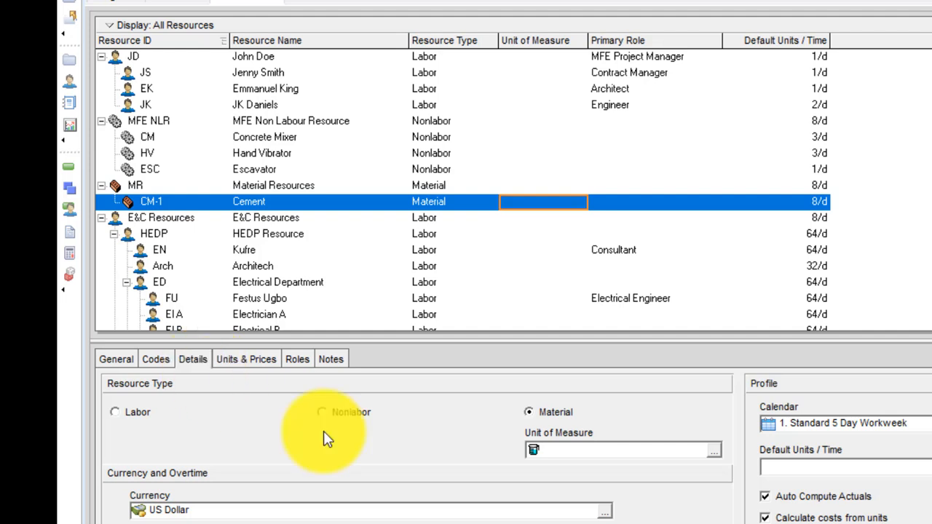
left_click(713, 451)
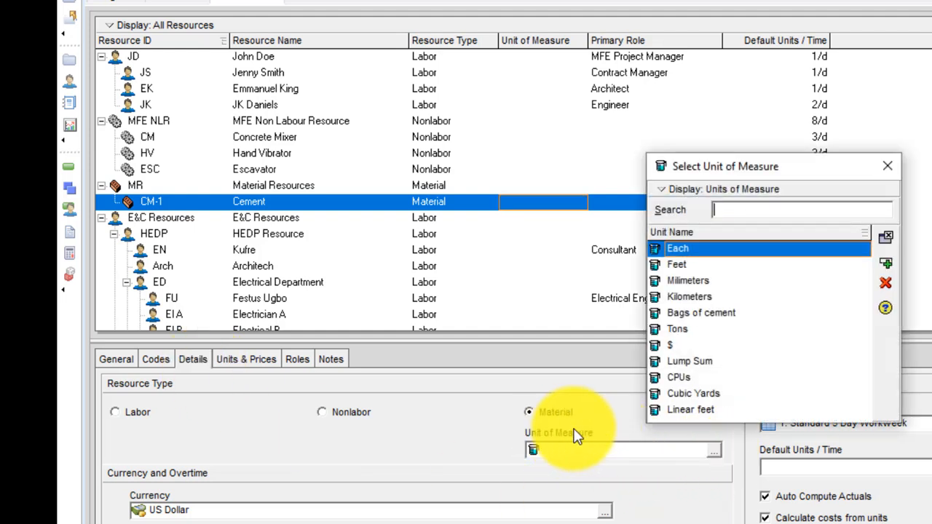
left_click(707, 315)
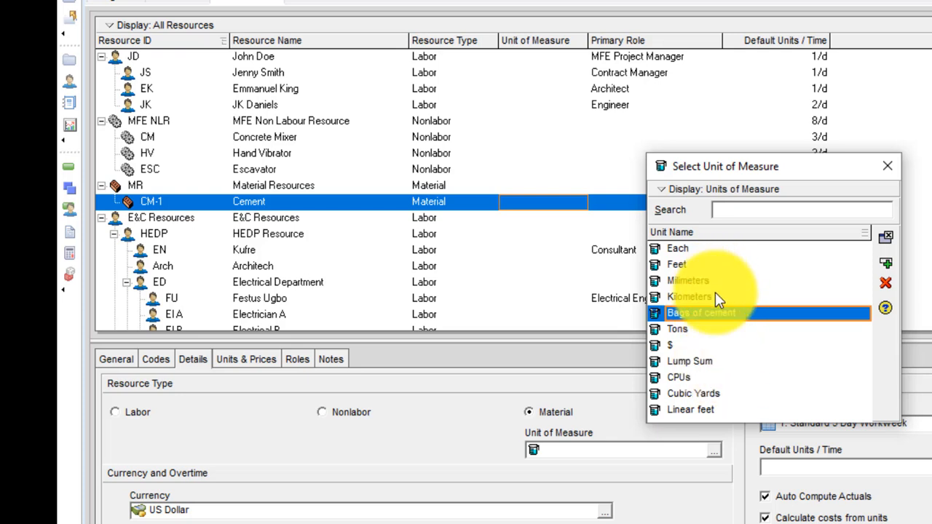
left_click(886, 264)
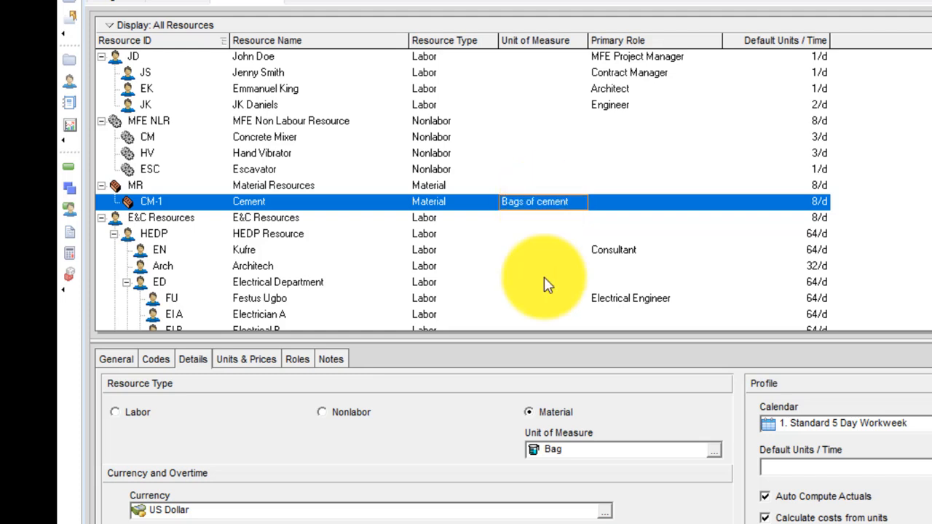
Give Cement a standard rate of 50 and max units per time of 0/d
left_click(247, 364)
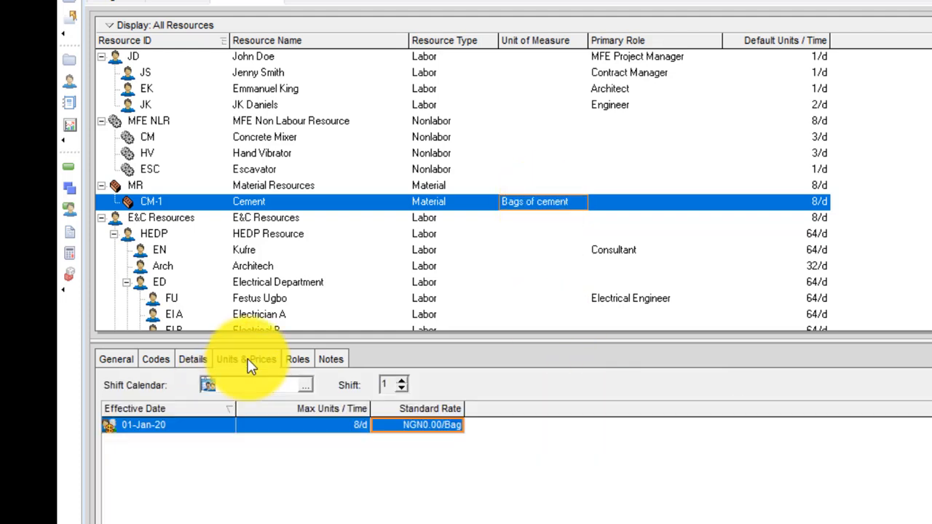
left_click(427, 426)
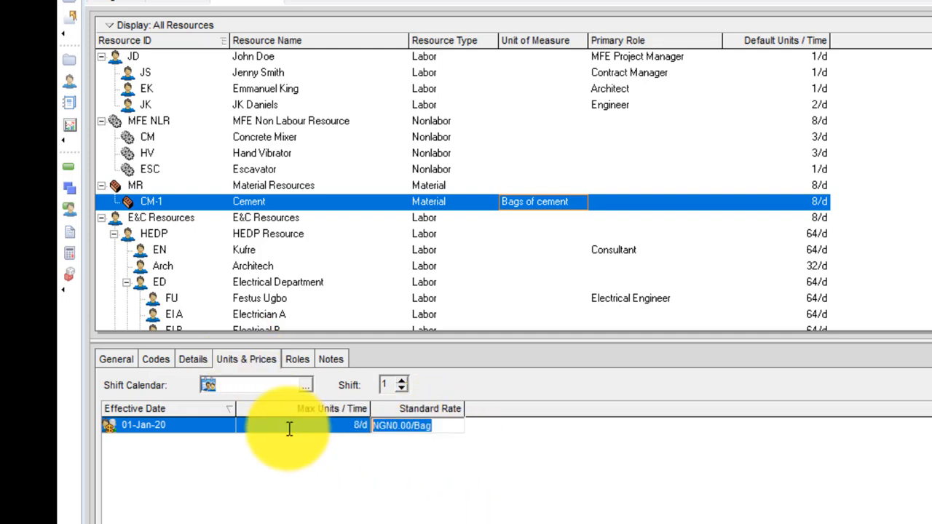
type("50")
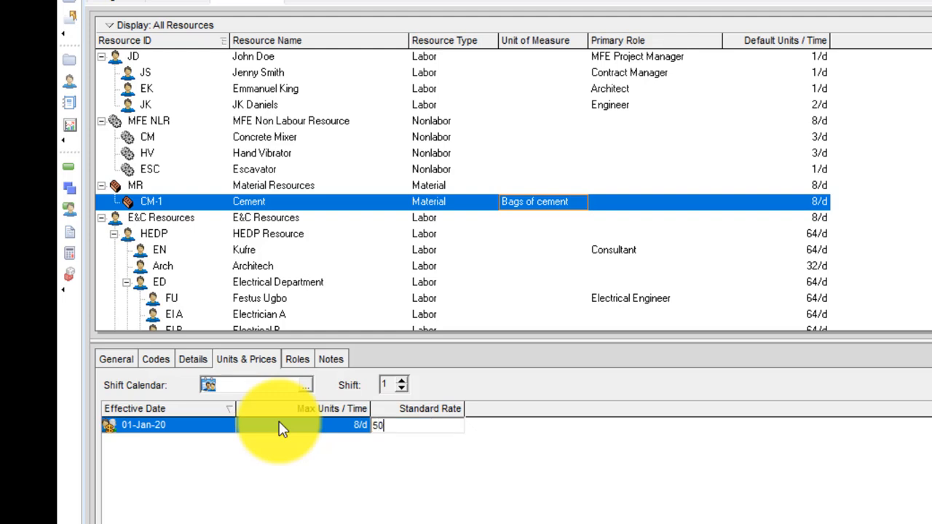
key("Return")
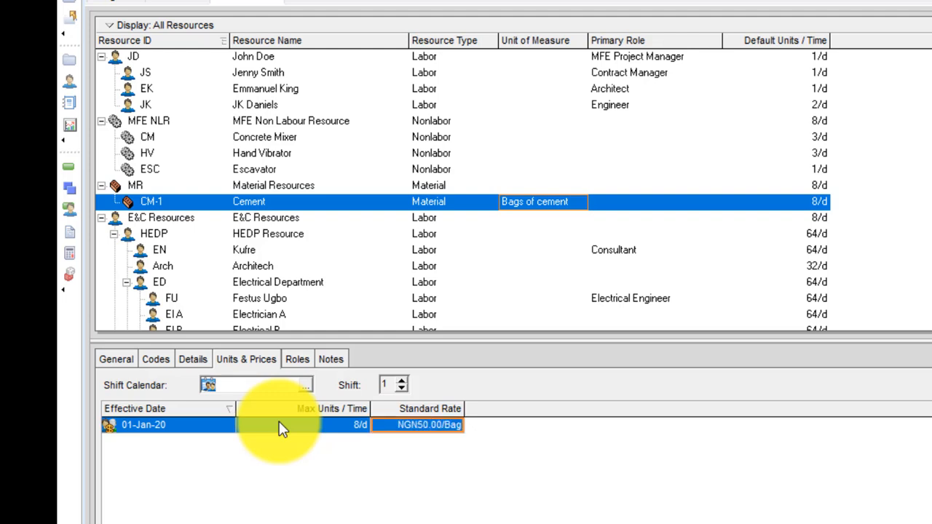
left_click(285, 430)
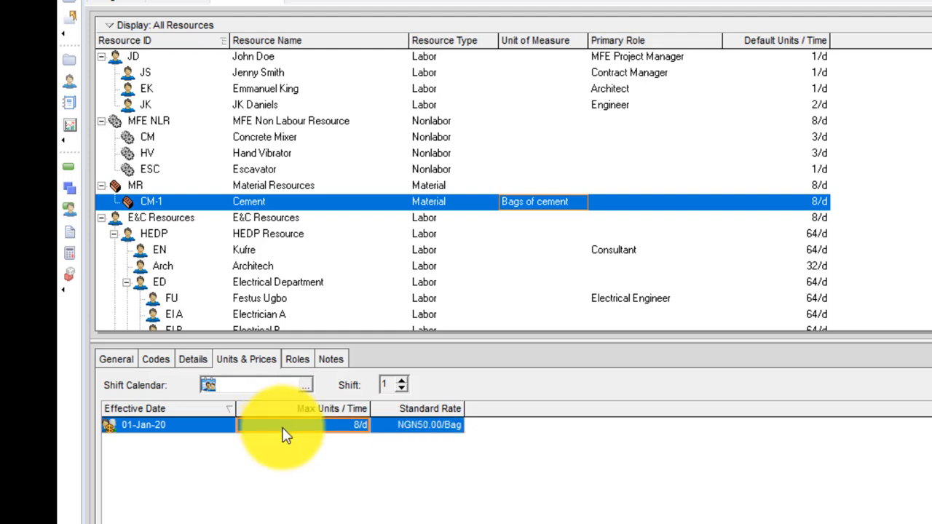
type("0")
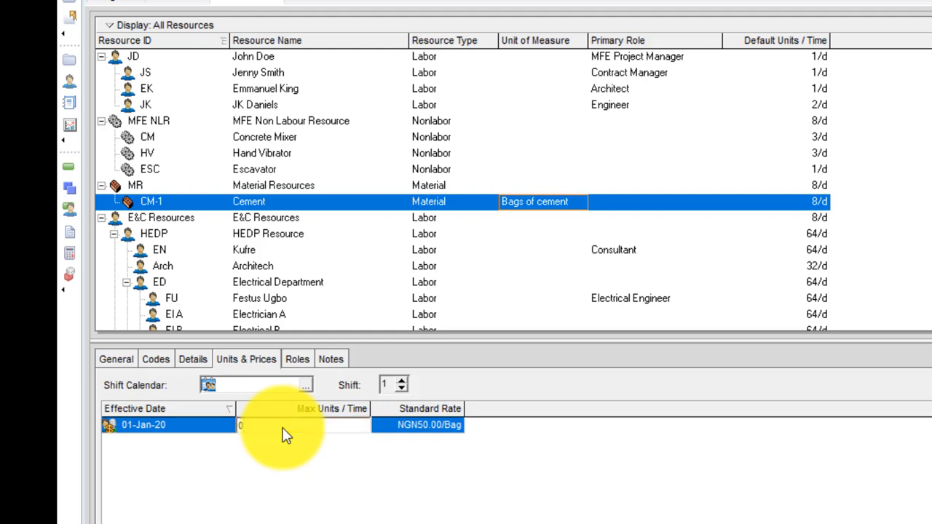
key("Return")
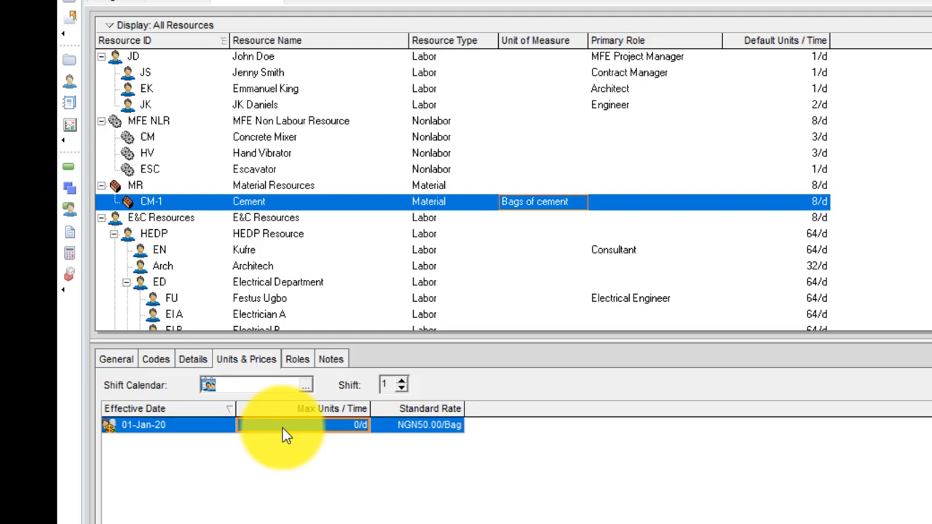
Set Cement's default units per time to 0 on the Details tab
left_click(195, 358)
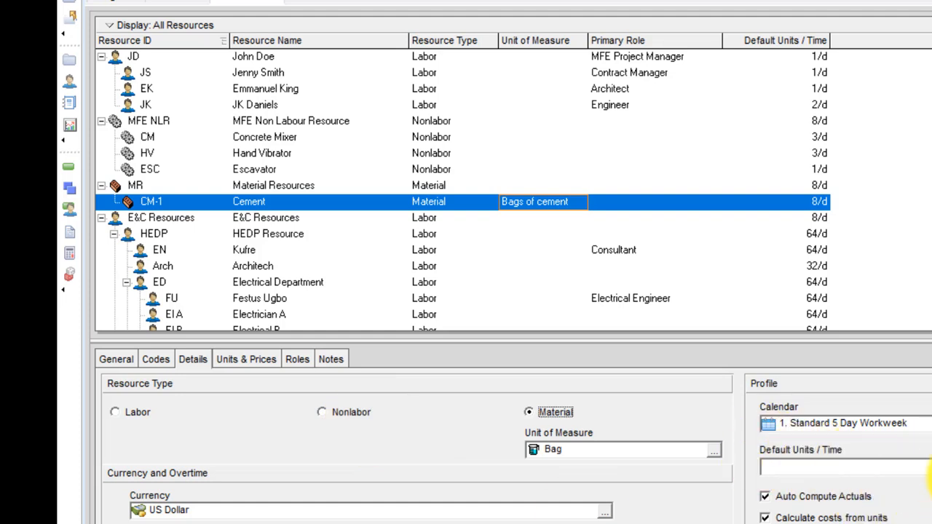
left_click(929, 467)
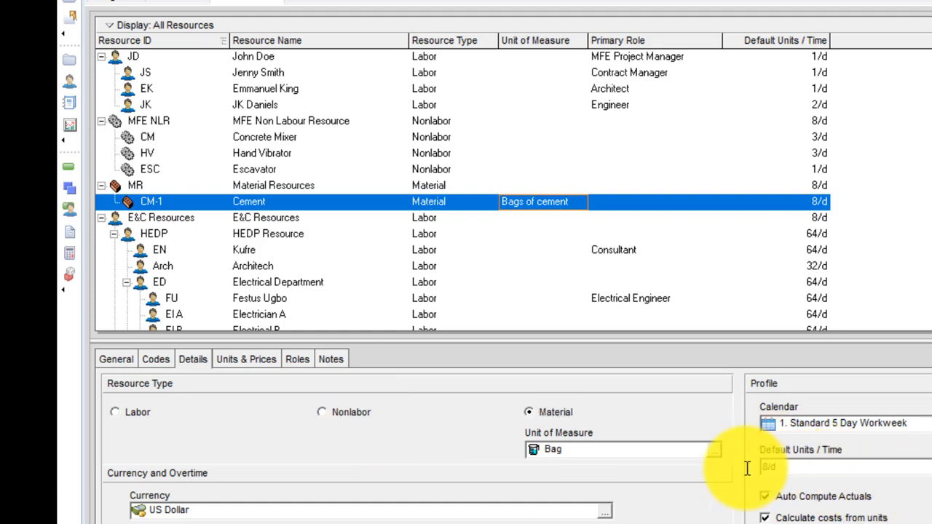
type("0")
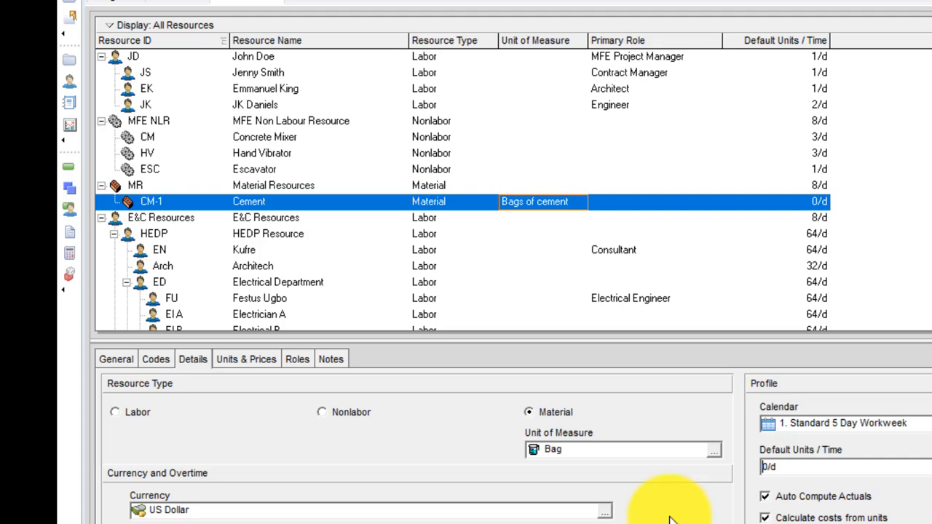
Add resource G named Granite at Cement's level under Material Resources
right_click(298, 199)
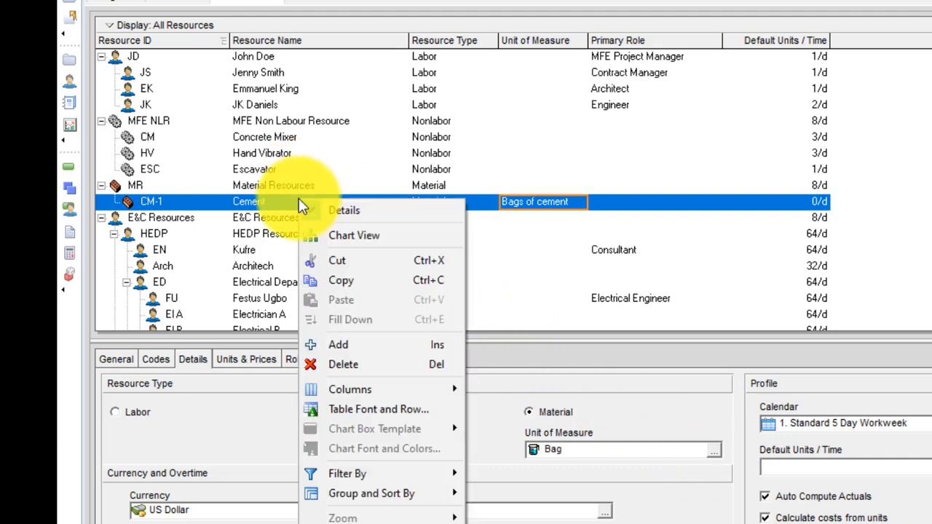
left_click(342, 345)
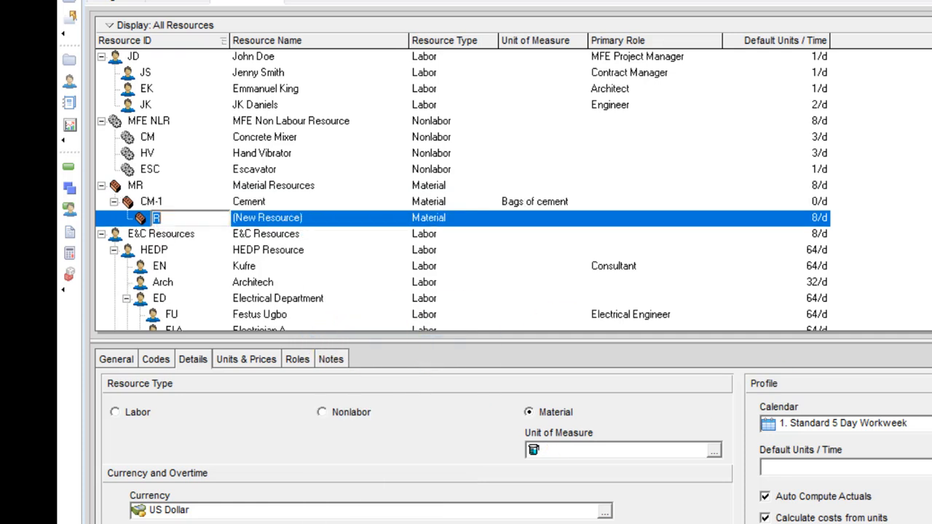
left_click(466, 2)
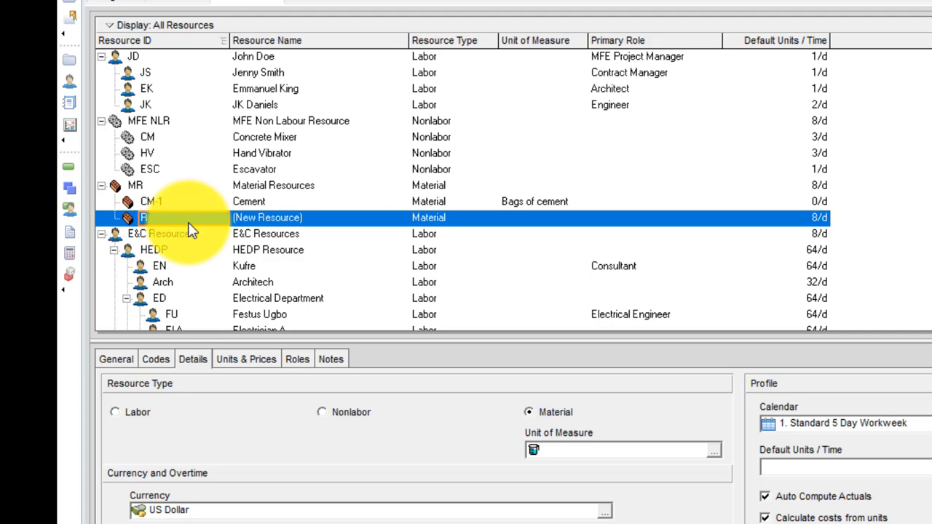
type("G")
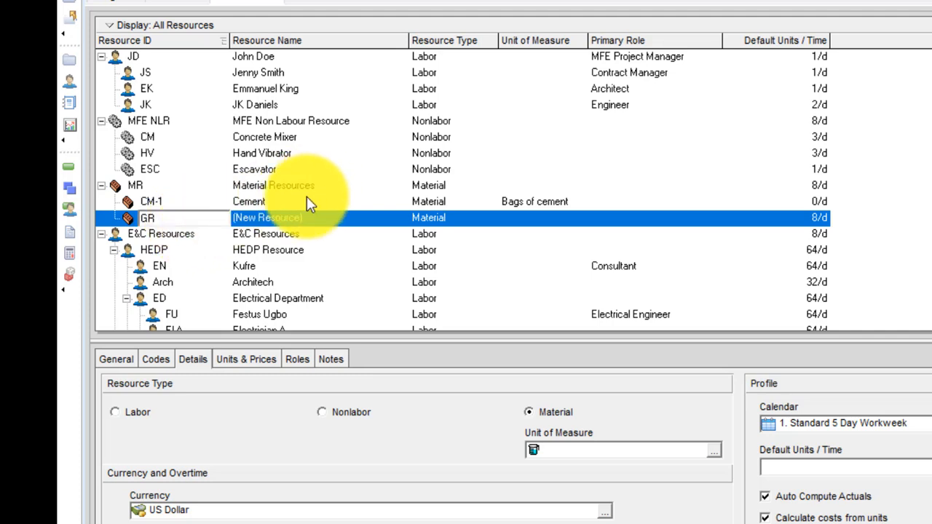
left_click(280, 217)
type("G")
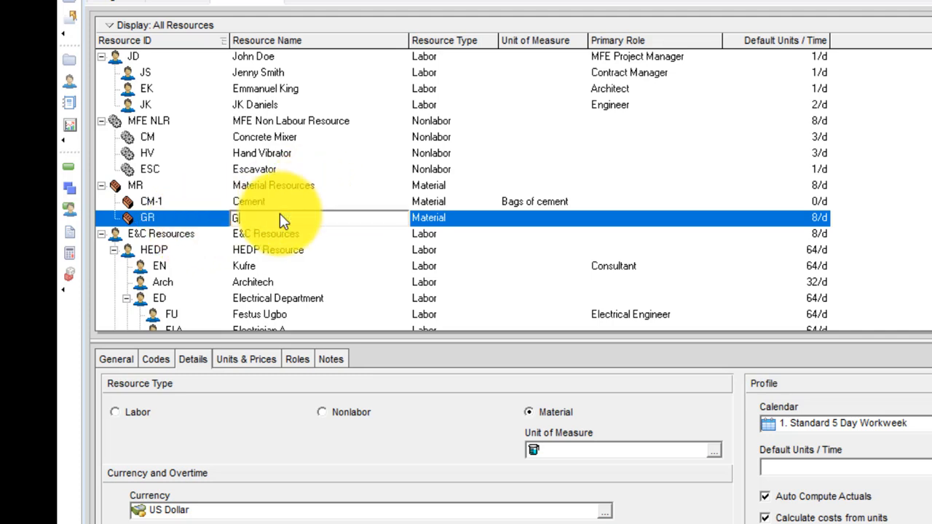
type("ranite")
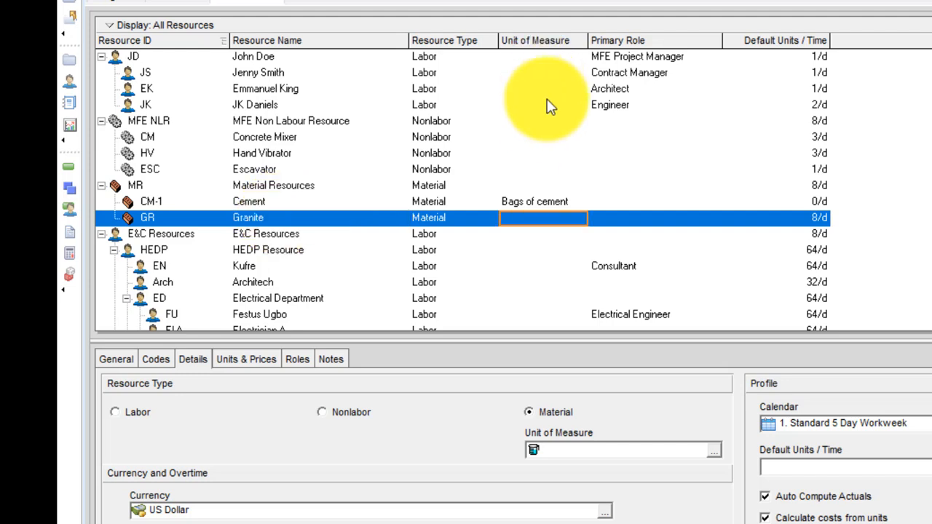
Set Granite's unit of measure to Tons and default units per time to 0
double_click(560, 219)
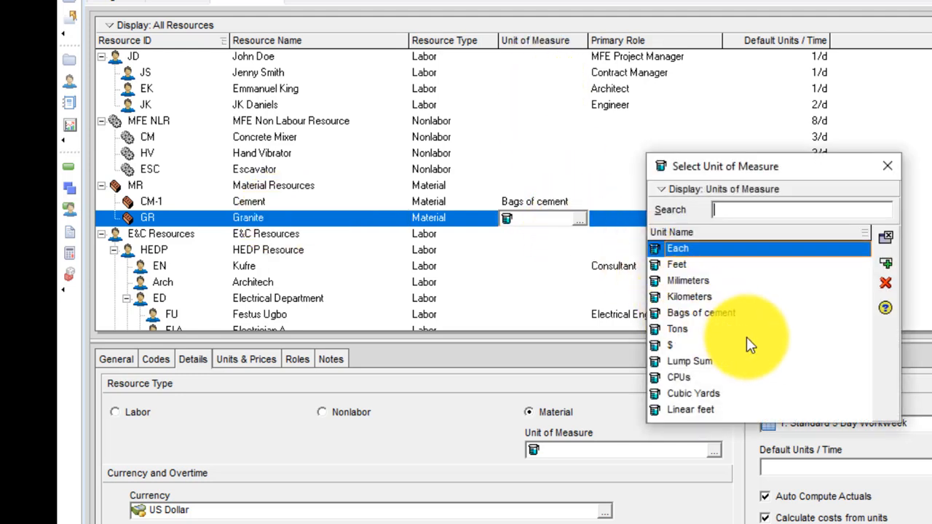
left_click(685, 331)
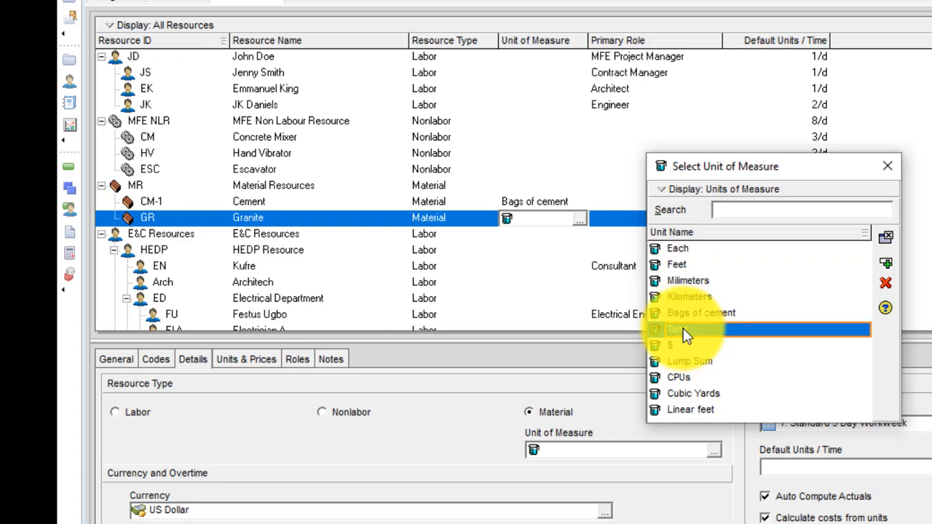
left_click(885, 262)
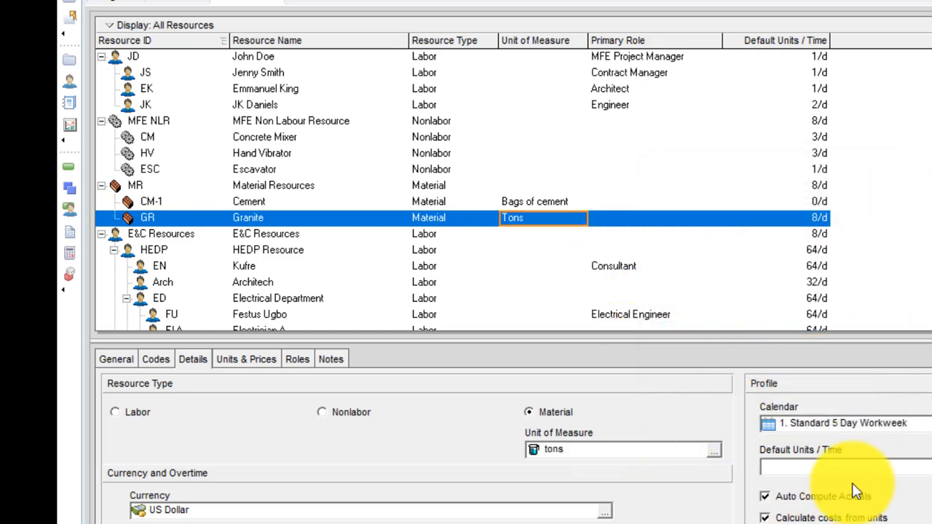
left_click(919, 467)
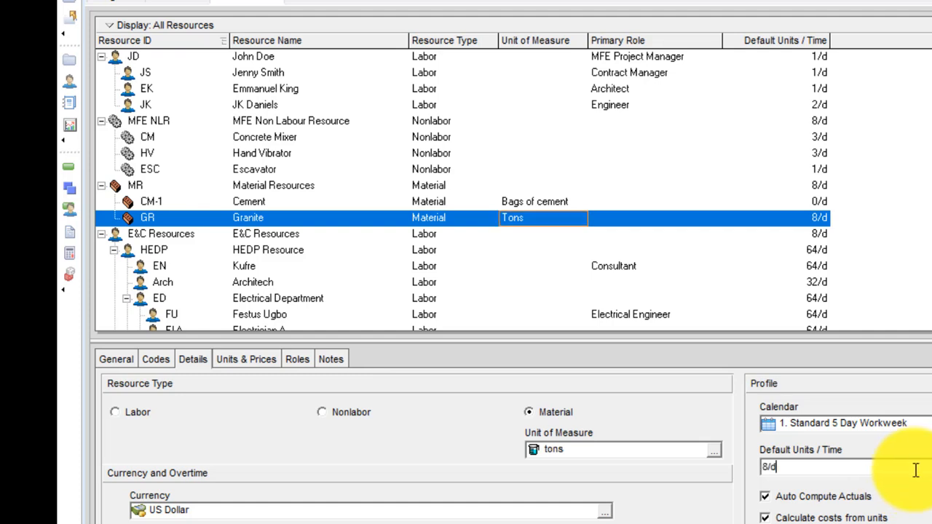
type("0")
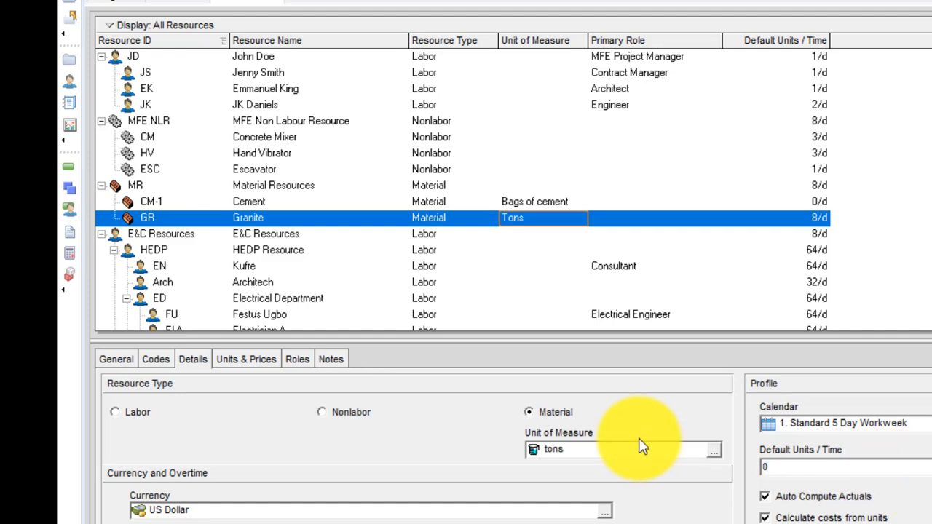
Give Granite max units of 0/d and a standard rate of 500
left_click(260, 359)
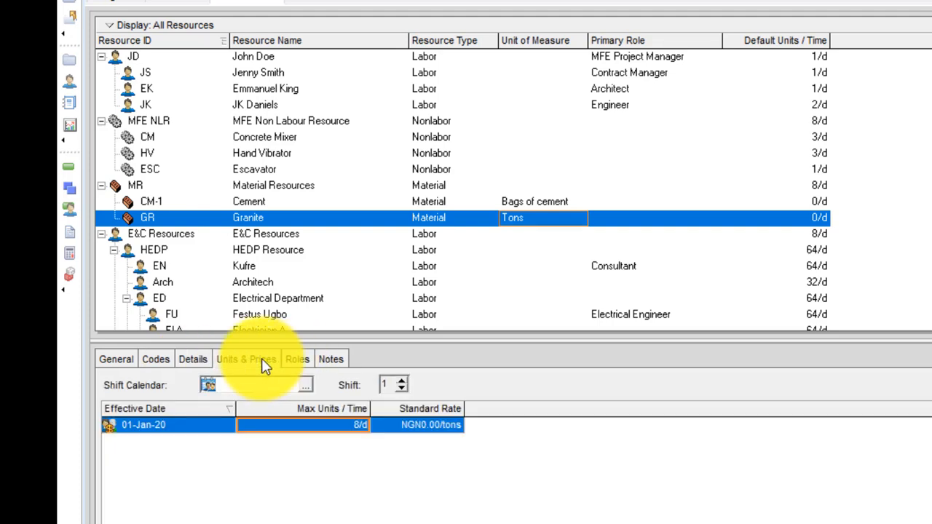
left_click(356, 425)
type("0")
key("Return")
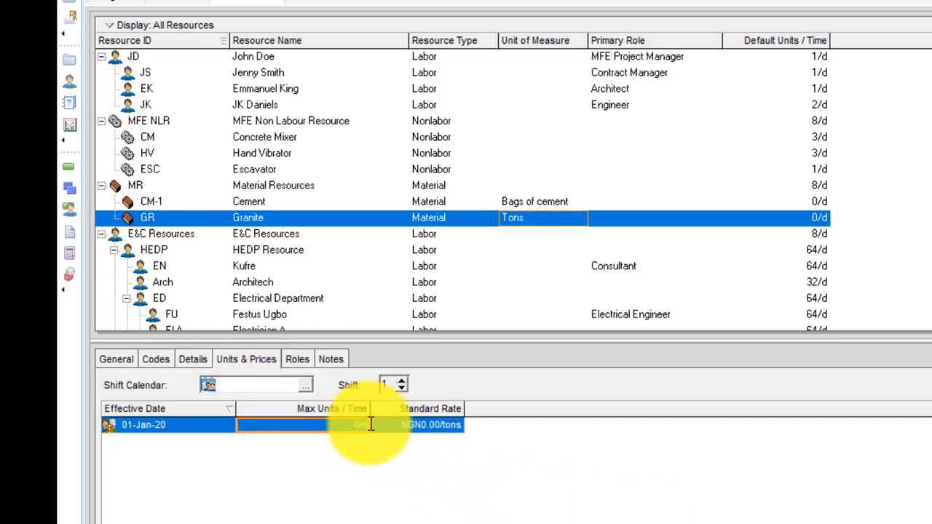
left_click(399, 425)
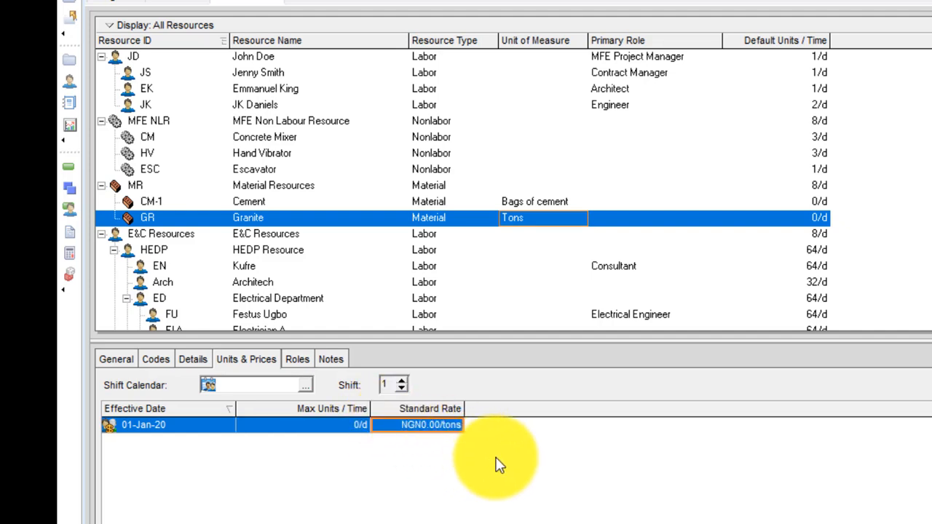
type("500")
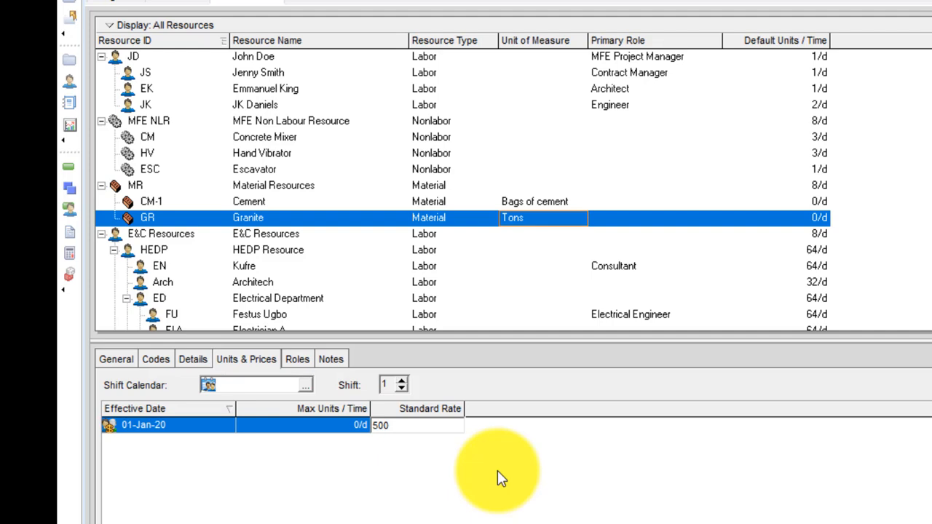
key("Return")
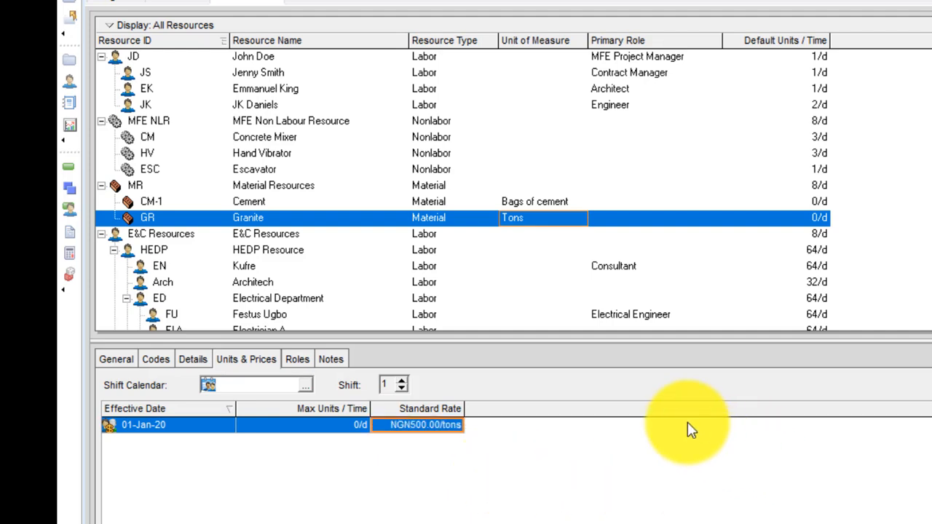
Add resource Sd named Sand below Granite in Material Resources
right_click(246, 223)
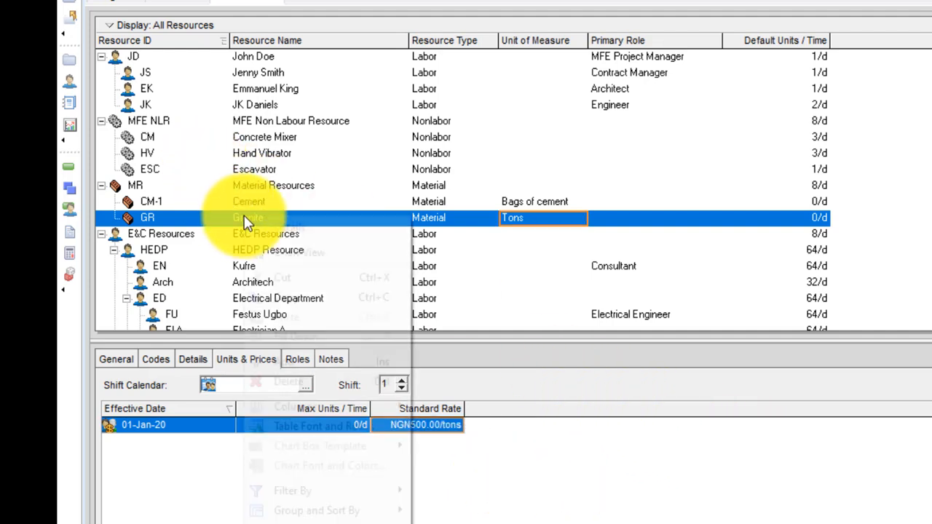
left_click(306, 362)
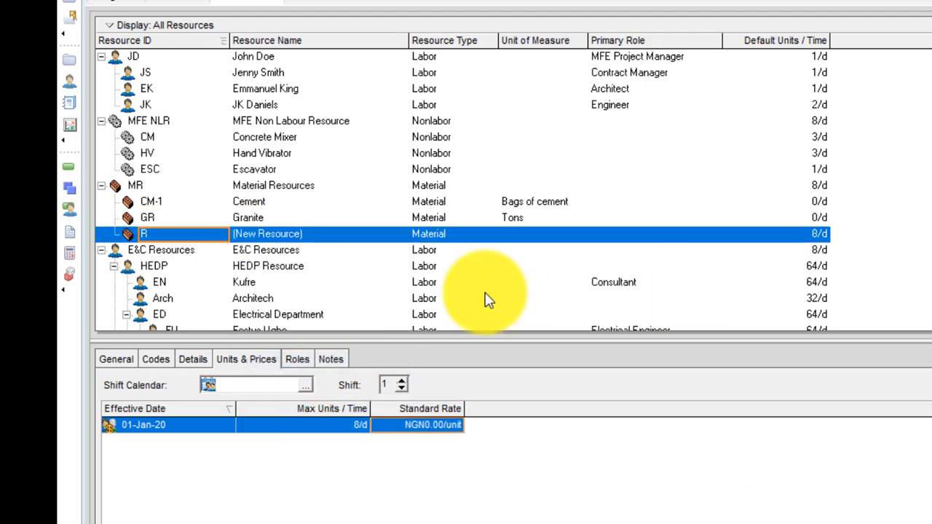
left_click(190, 232)
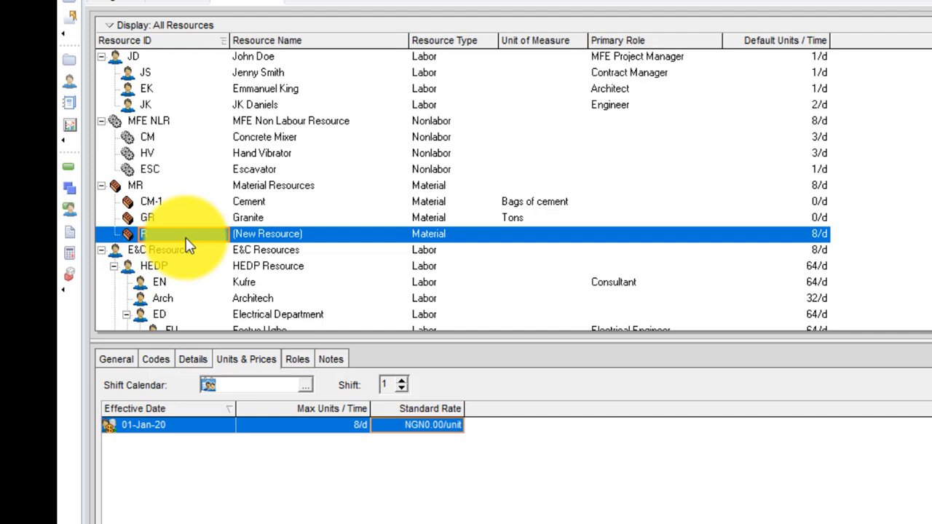
type("Sa")
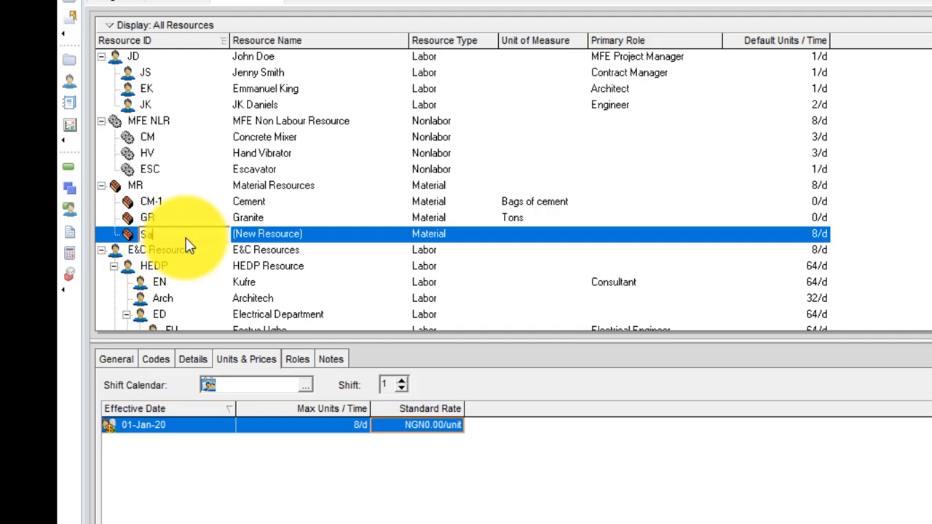
key("BackSpace")
type("d")
left_click(321, 241)
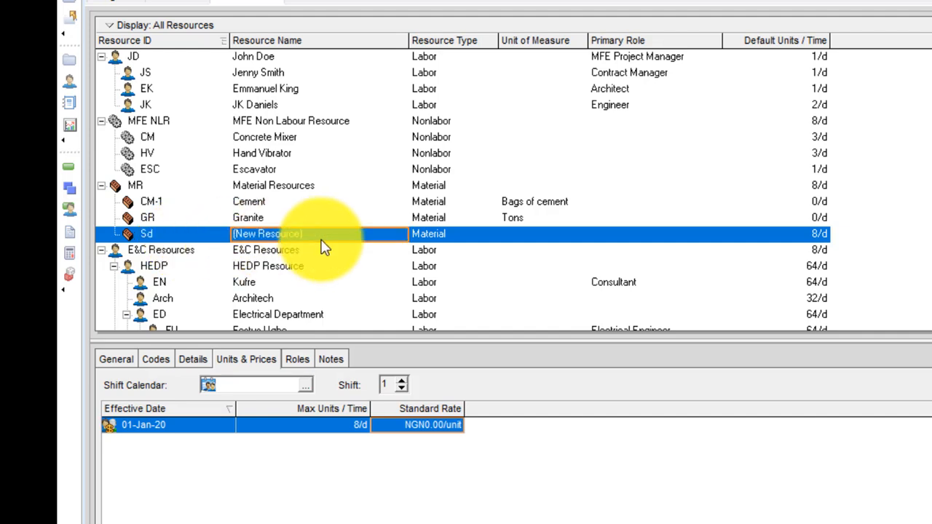
type("Sand")
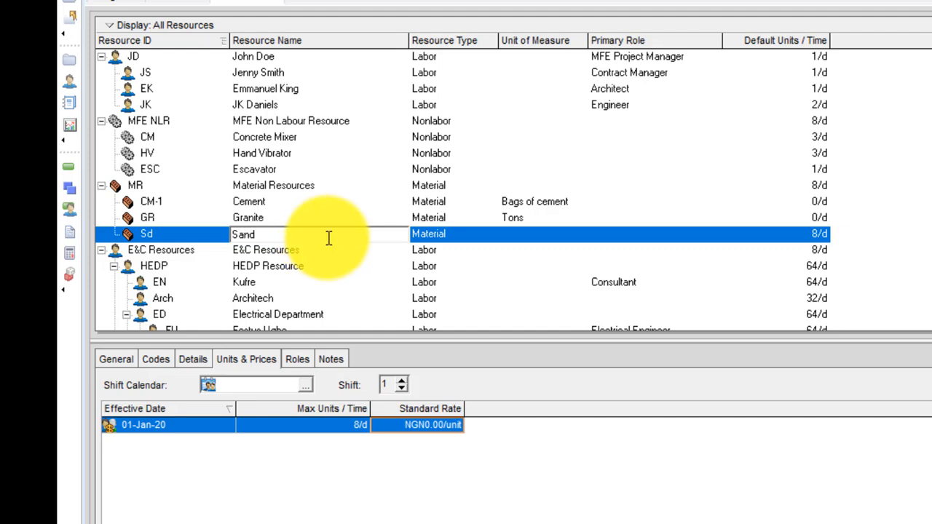
Measure Sand in Tons with 0 max units and a standard rate of 300
left_click(526, 232)
left_click(526, 232)
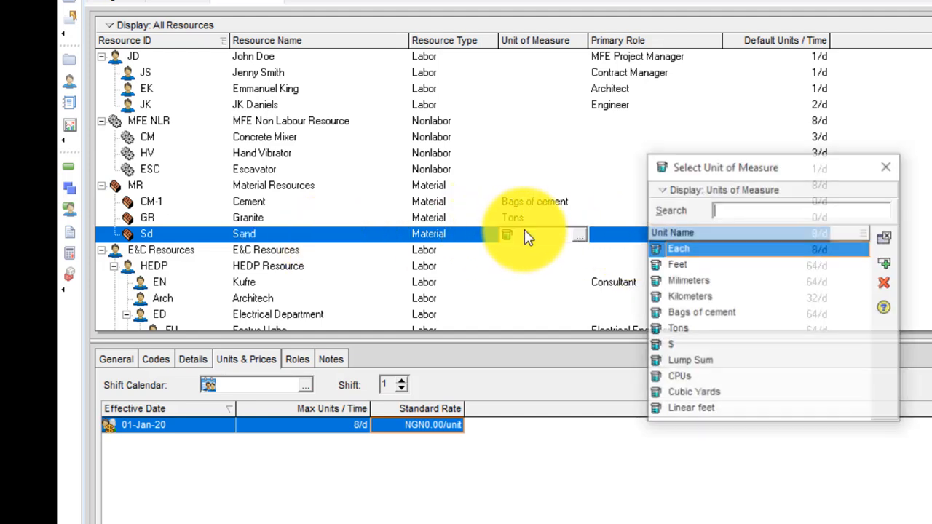
left_click(696, 329)
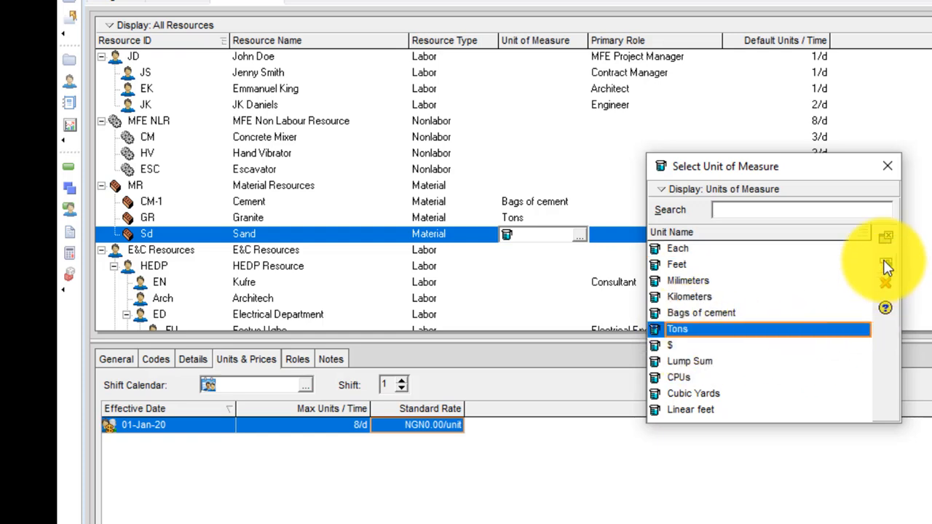
left_click(886, 237)
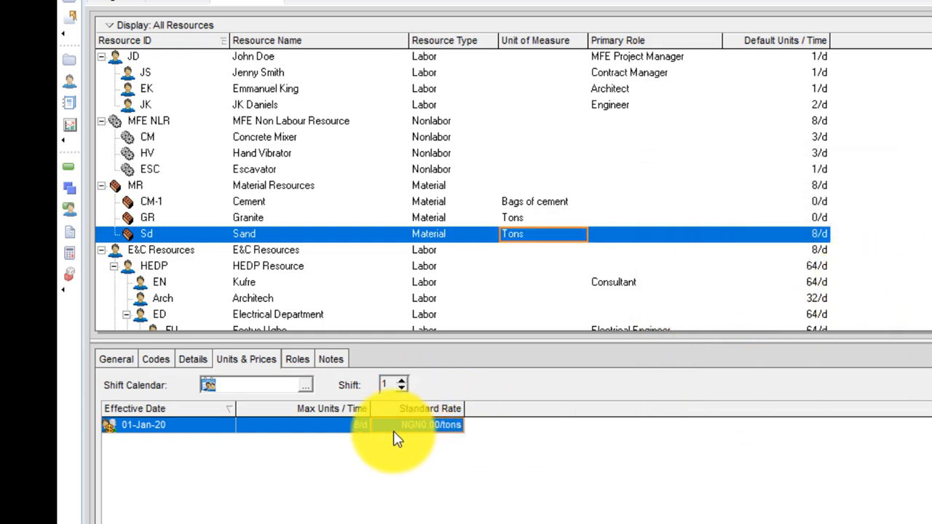
left_click(322, 425)
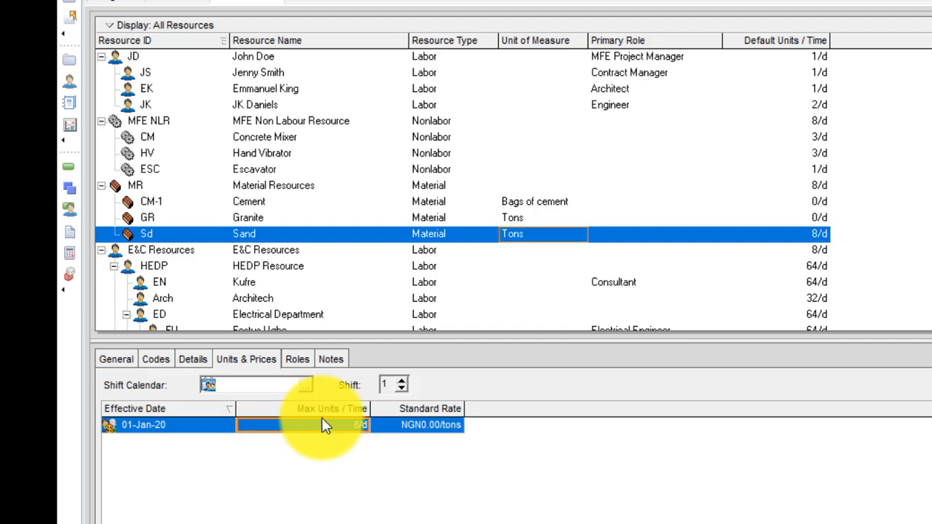
type("0")
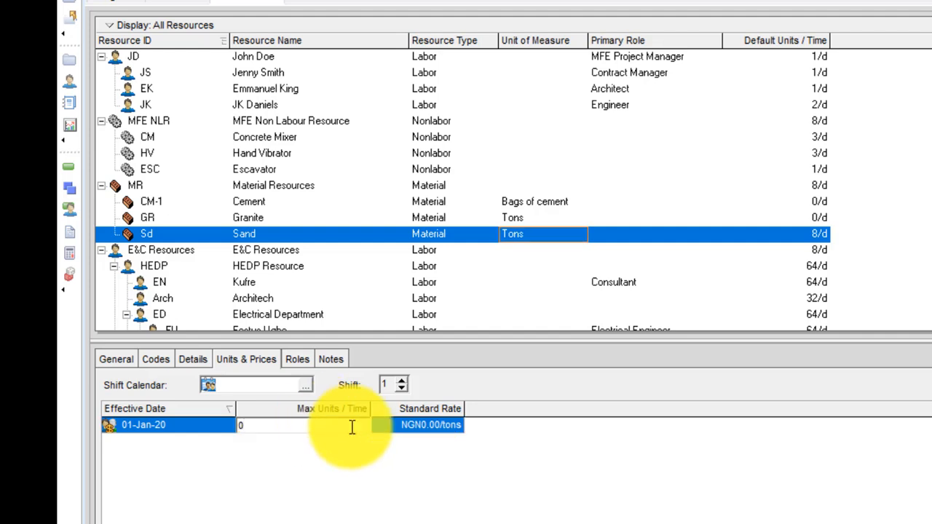
left_click(392, 429)
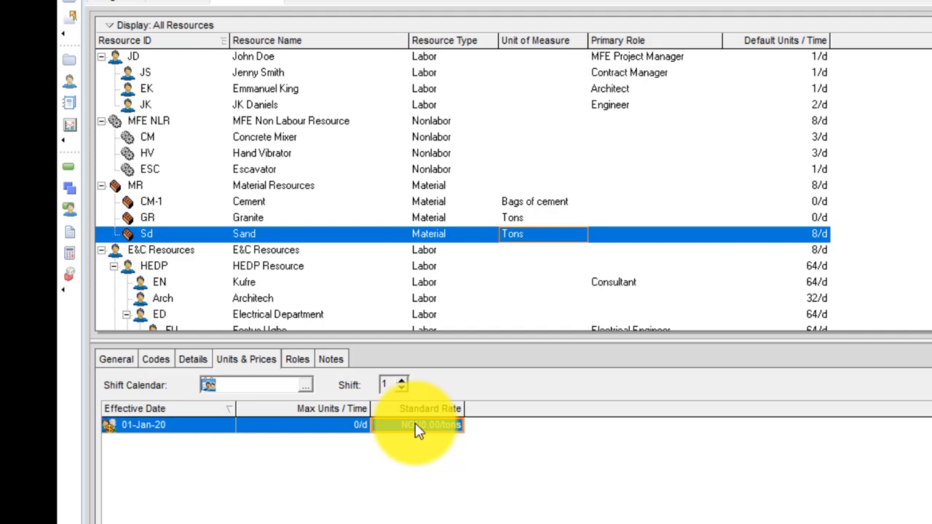
type("300")
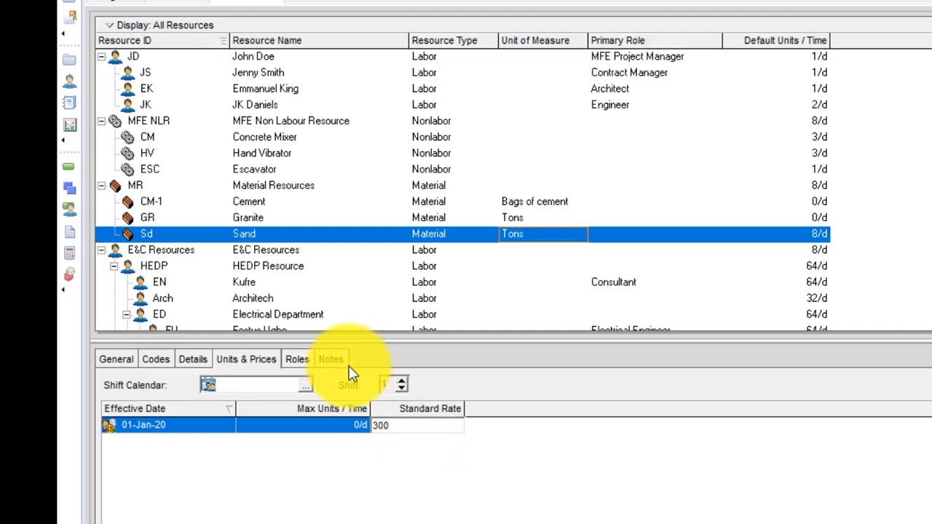
Set Sand's default units per time to 0/d on the Details tab
left_click(190, 360)
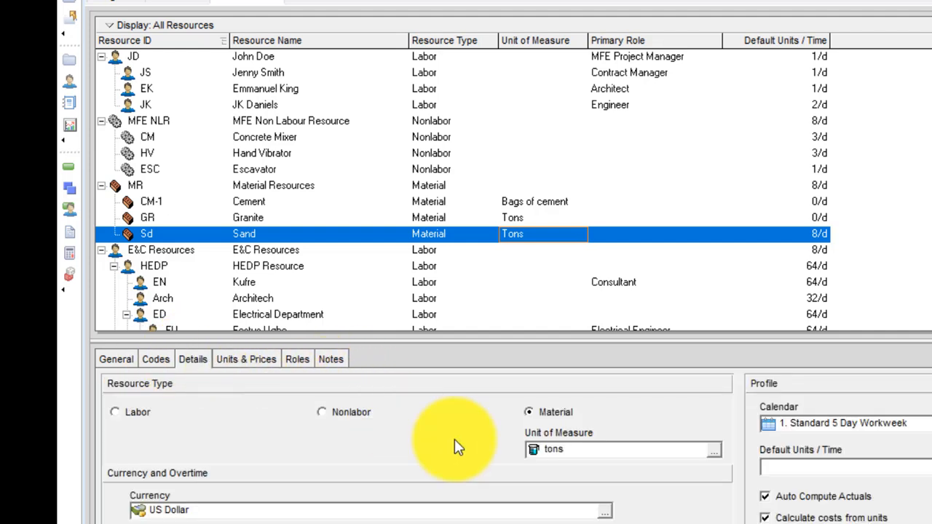
left_click(895, 468)
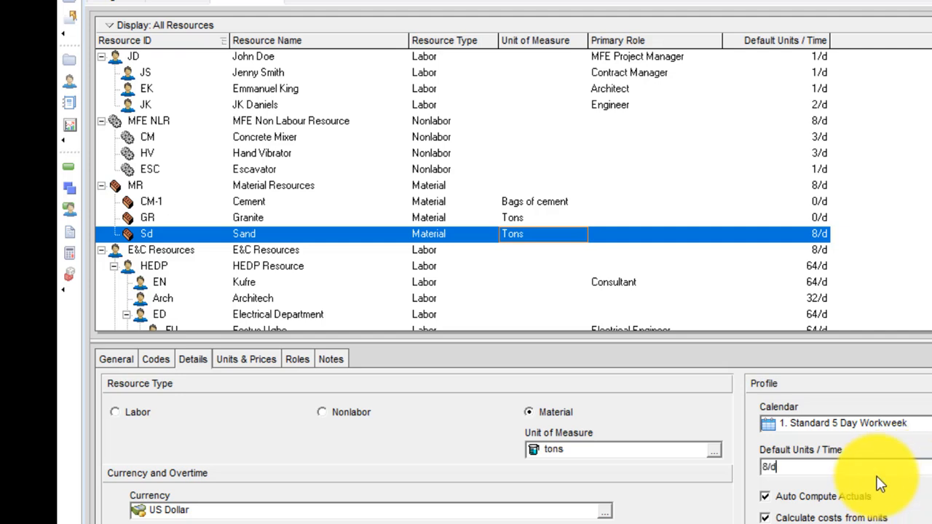
left_click_drag(861, 467, 587, 457)
type("0")
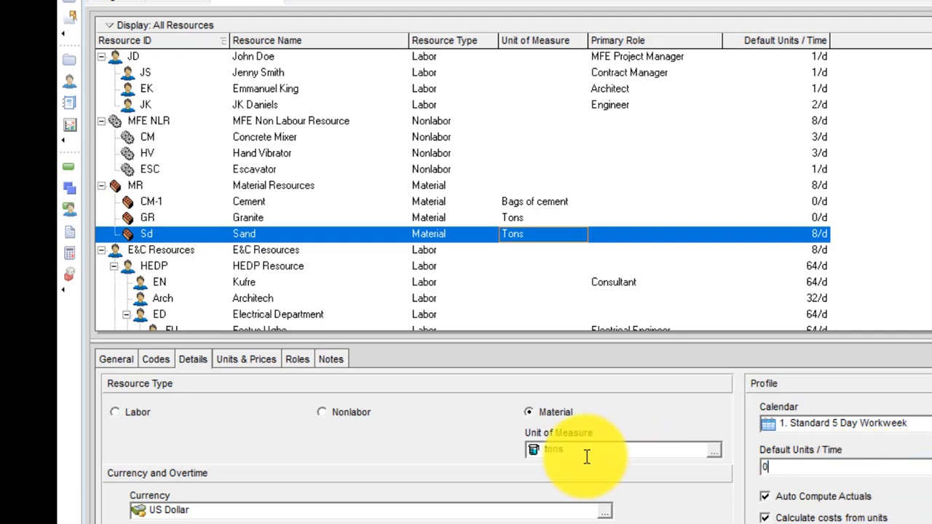
key("Tab")
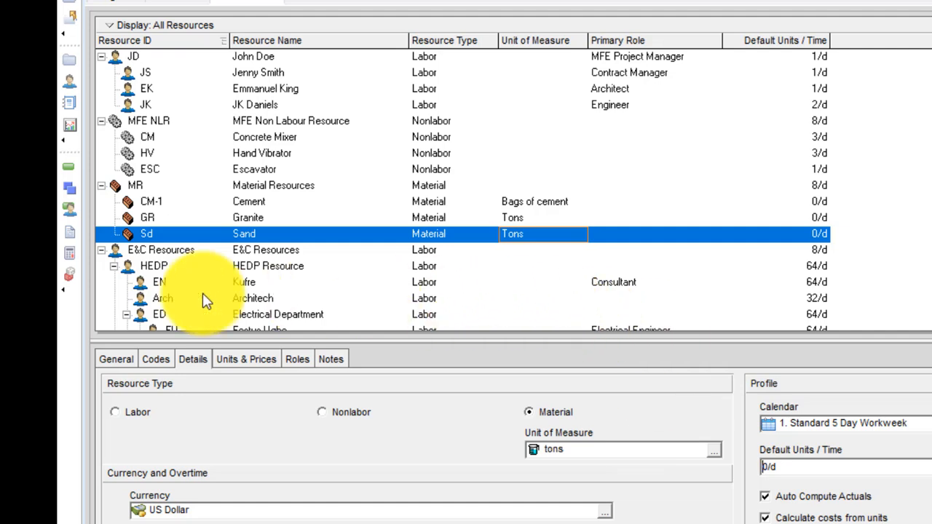
left_click(231, 202)
Check each labour, nonlabour and material resource row, then return to Activities
left_click(241, 217)
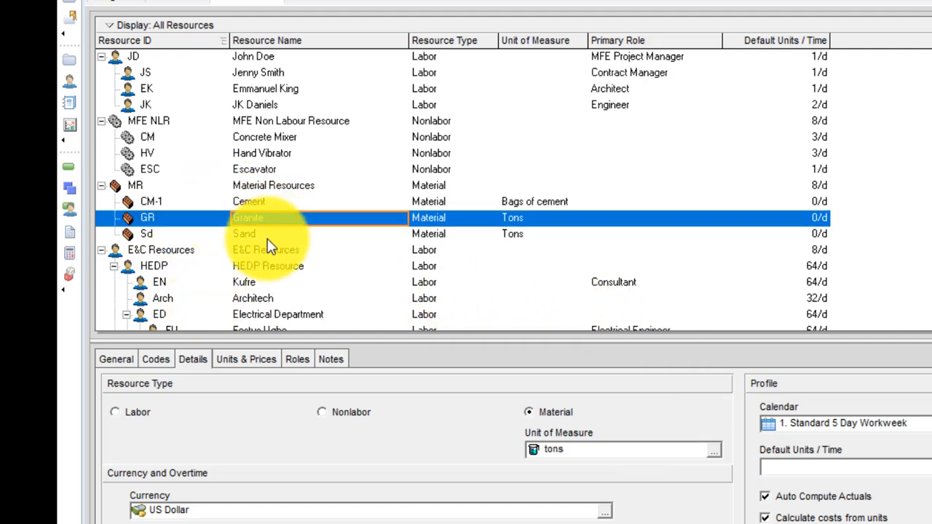
left_click(268, 235)
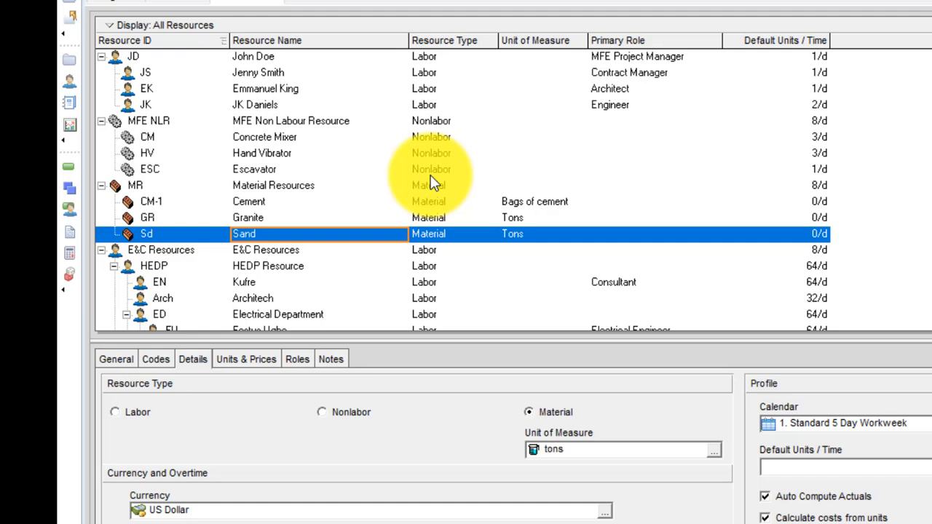
left_click(299, 59)
left_click(285, 76)
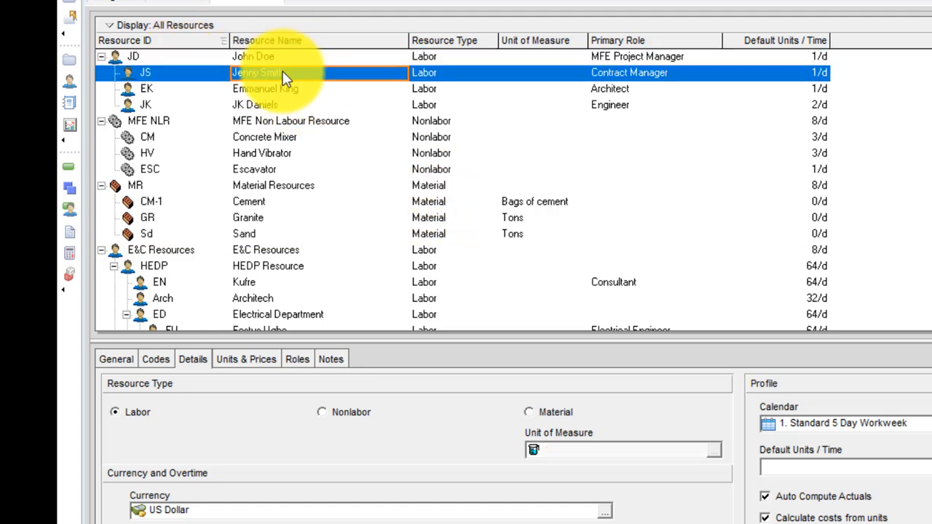
left_click(275, 89)
left_click(280, 107)
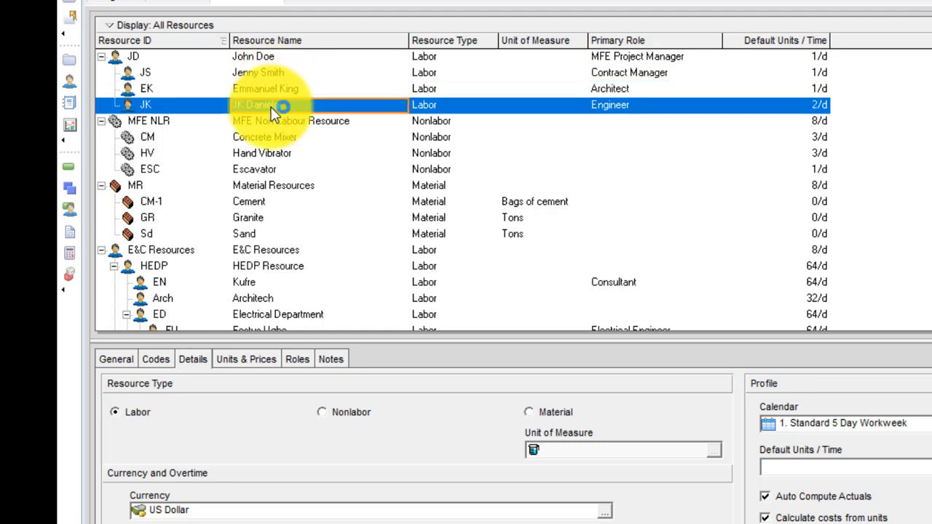
left_click(302, 122)
left_click(283, 140)
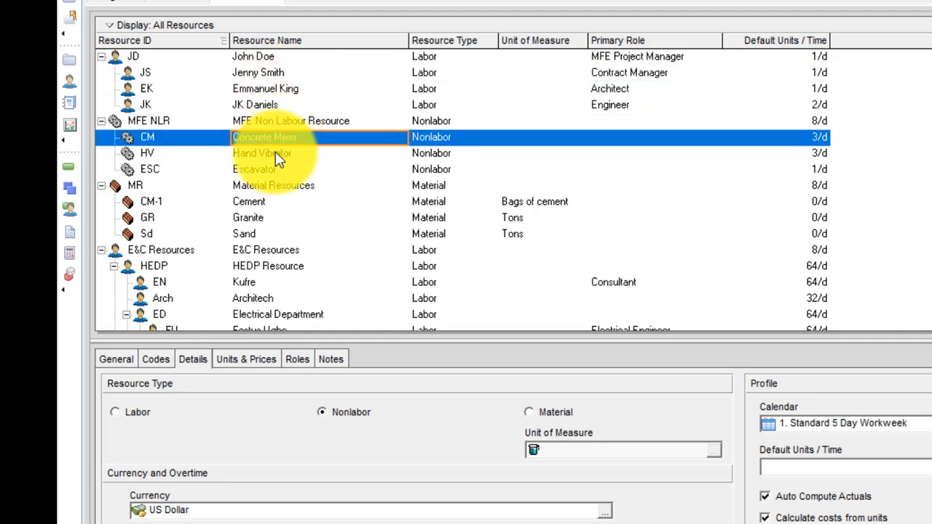
left_click(275, 155)
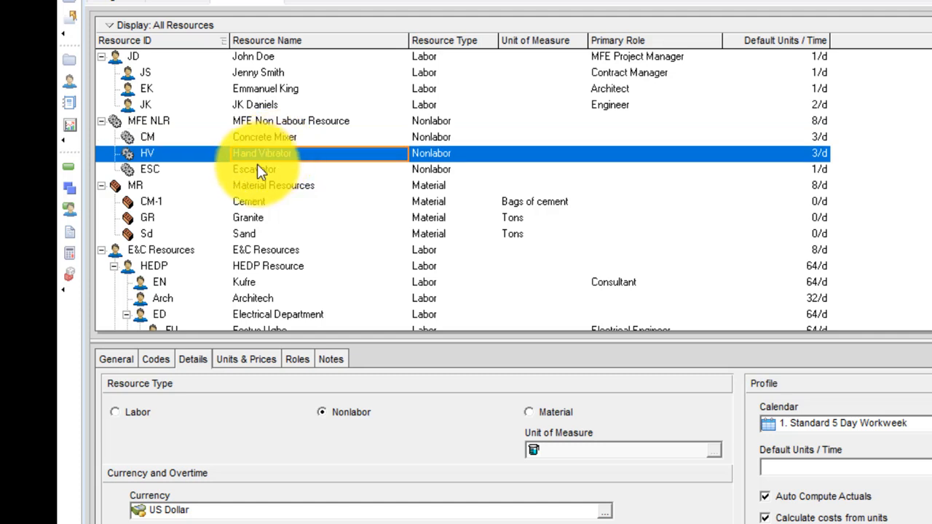
left_click(266, 169)
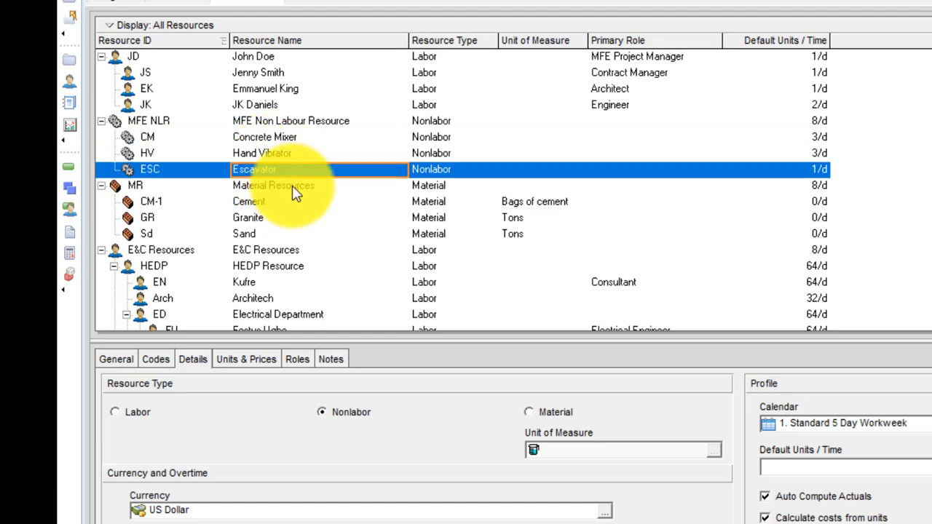
left_click(265, 202)
left_click(254, 219)
left_click(248, 237)
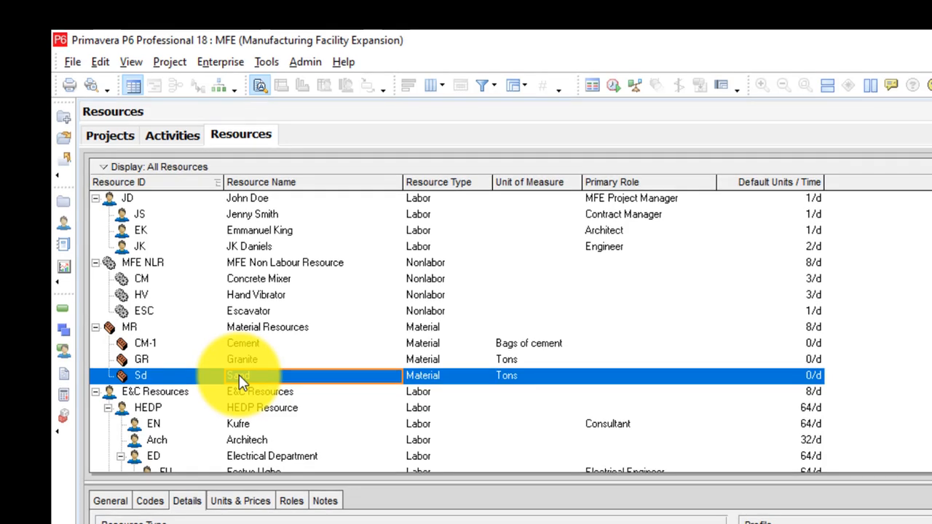
left_click(180, 139)
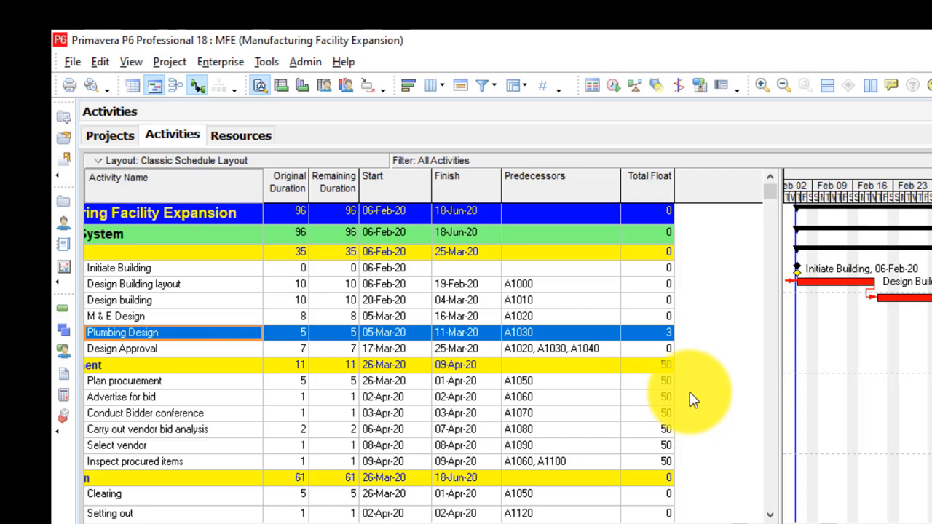